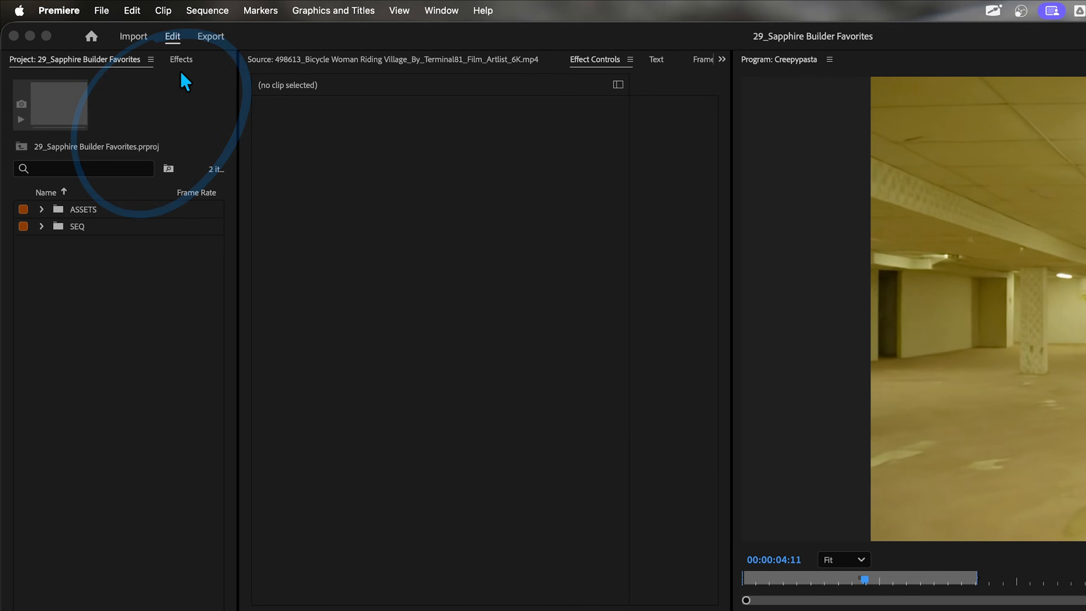
# - Apply the Sapphire Builder effect S_Effect to the second Backrooms_1-2.mp4 clip in the Creepypasta sequence
pyautogui.click(181, 59)
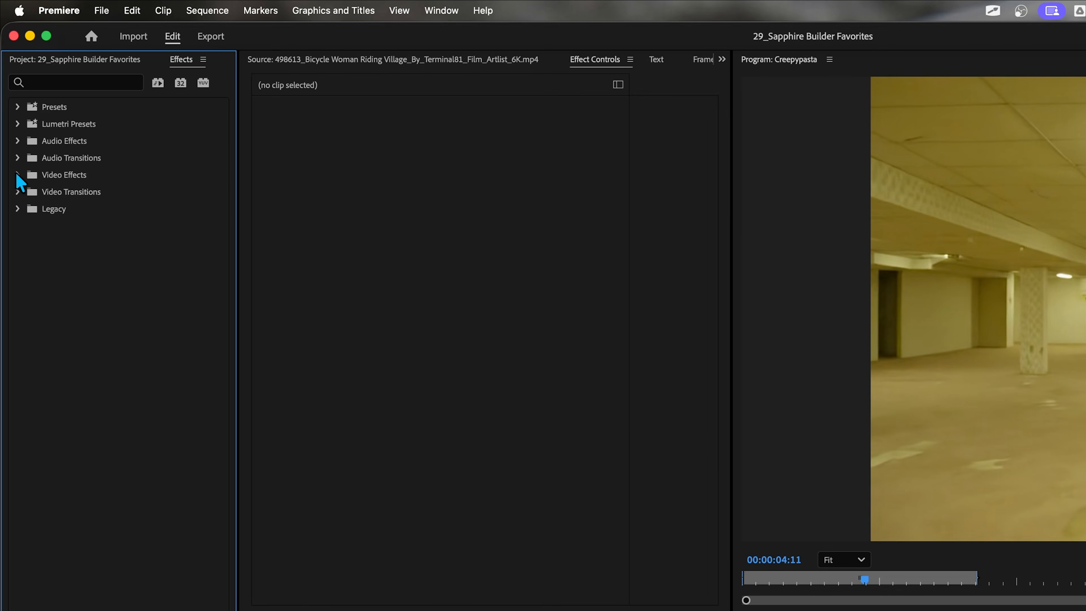
pyautogui.click(17, 175)
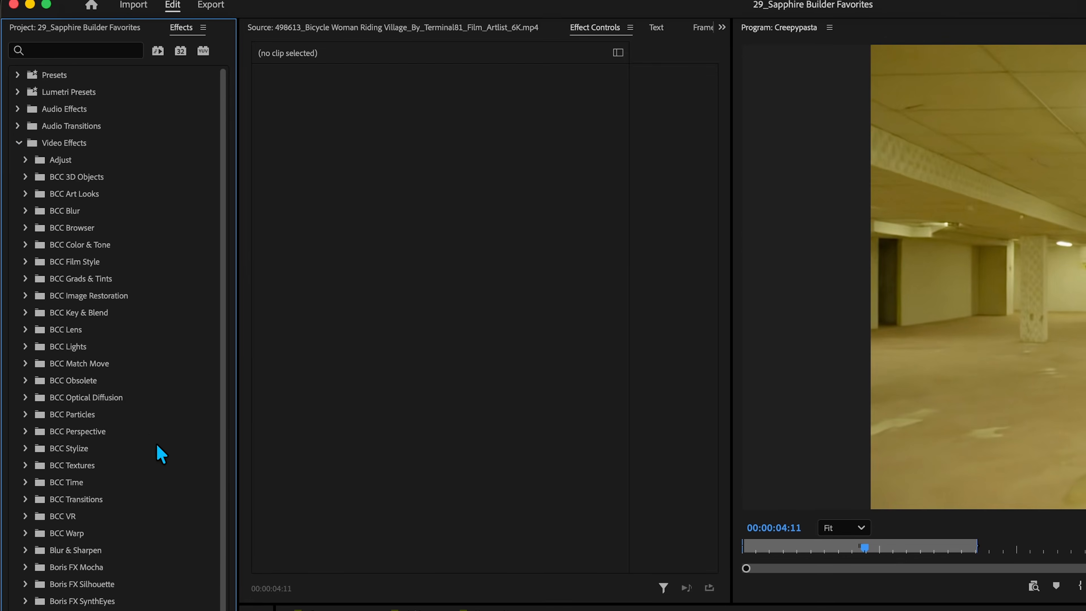
pyautogui.moveTo(223, 475); pyautogui.dragTo(227, 491)
pyautogui.click(26, 334)
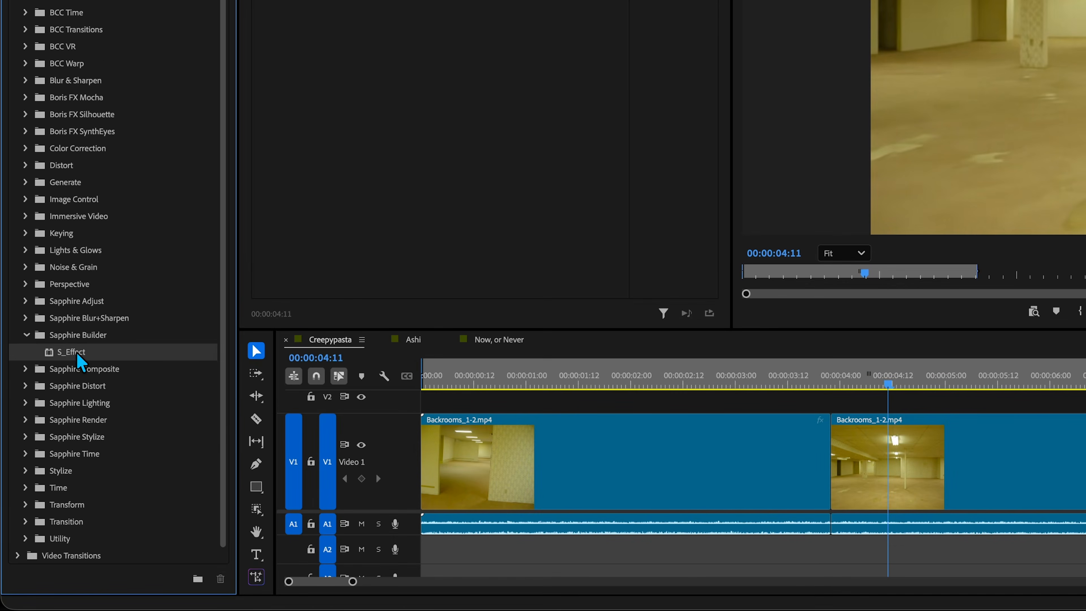
pyautogui.moveTo(373, 278); pyautogui.dragTo(921, 453)
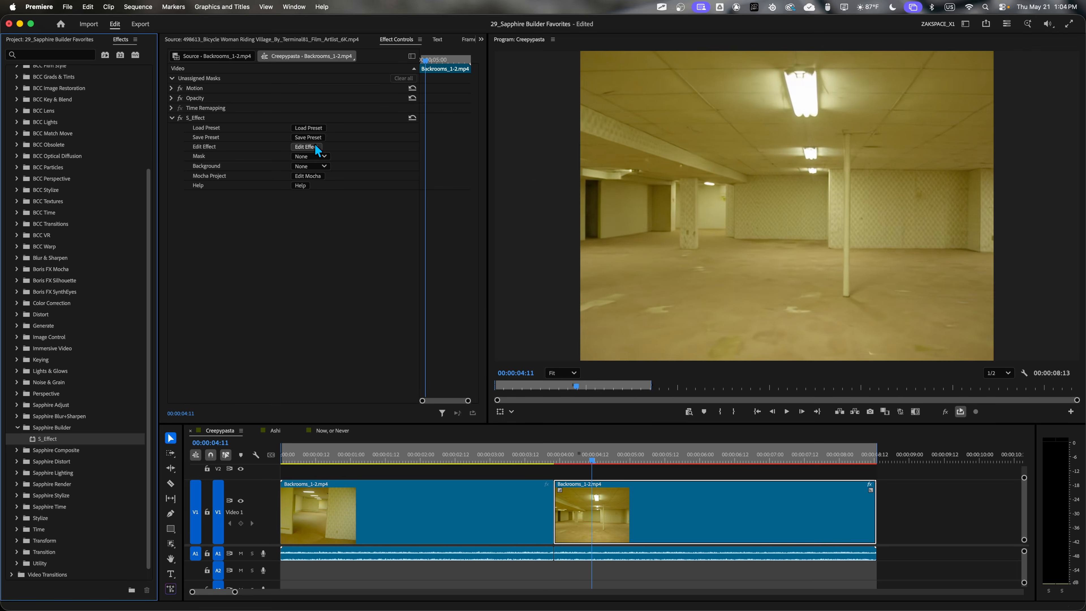
# - Load the 8-bit Maze preset from the Sapphire Builder effects into the clip's S_Effect
pyautogui.click(315, 145)
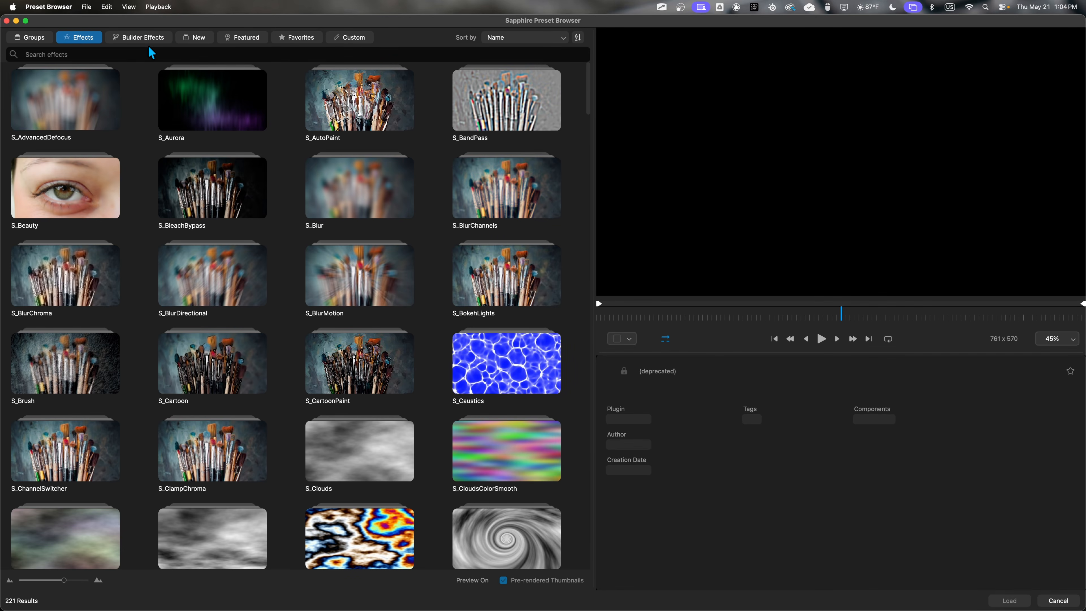
pyautogui.click(152, 40)
pyautogui.click(412, 115)
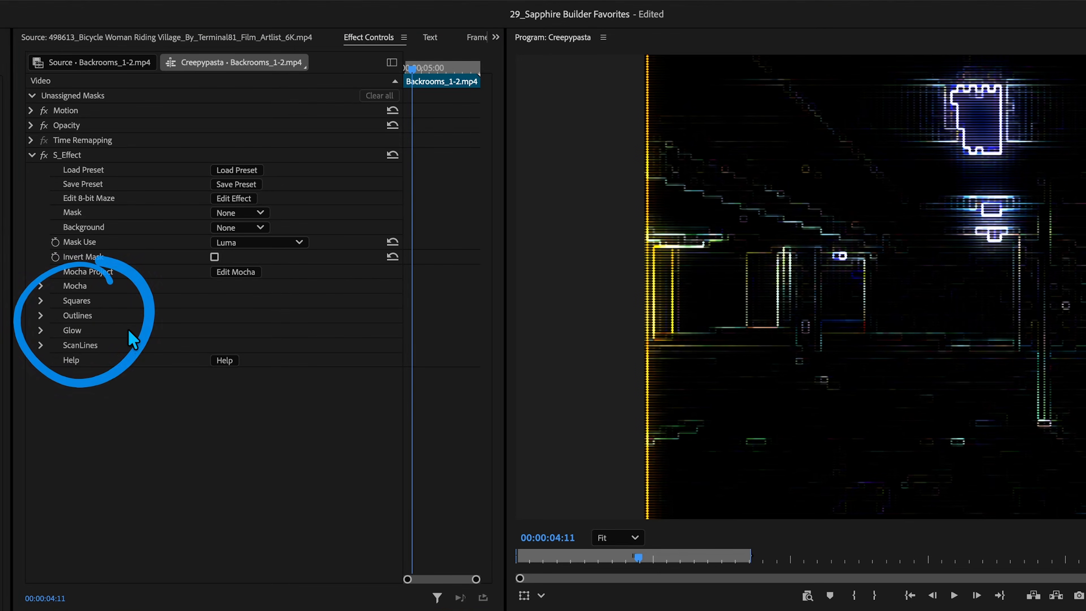
# - Expand the Squares, Outlines, Glow and ScanLines parameter groups of the clip's S_Effect to examine their settings
pyautogui.click(41, 301)
pyautogui.click(40, 330)
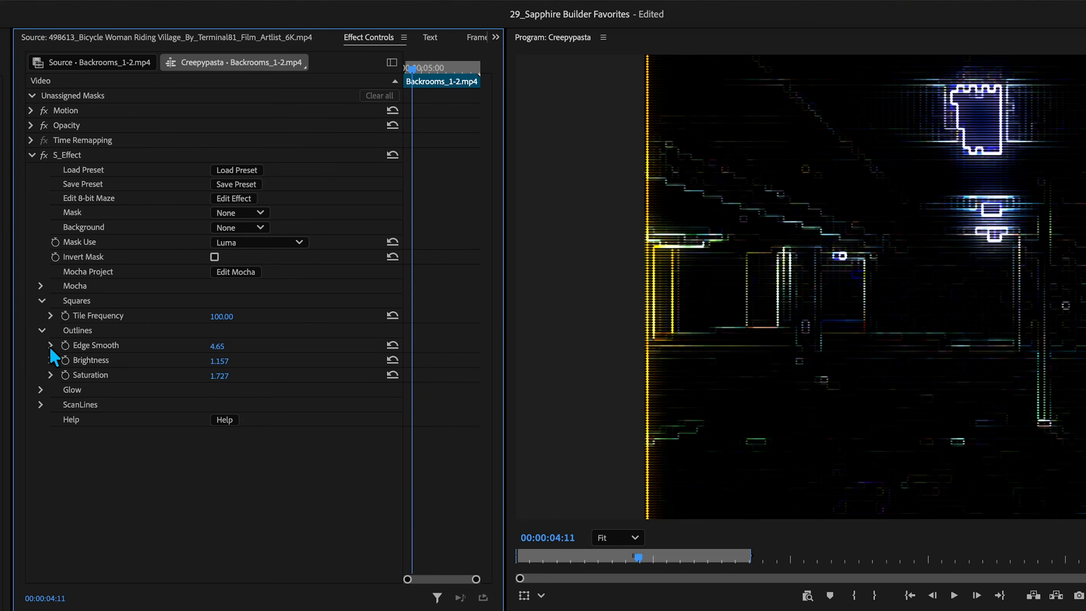
pyautogui.click(41, 389)
pyautogui.click(42, 464)
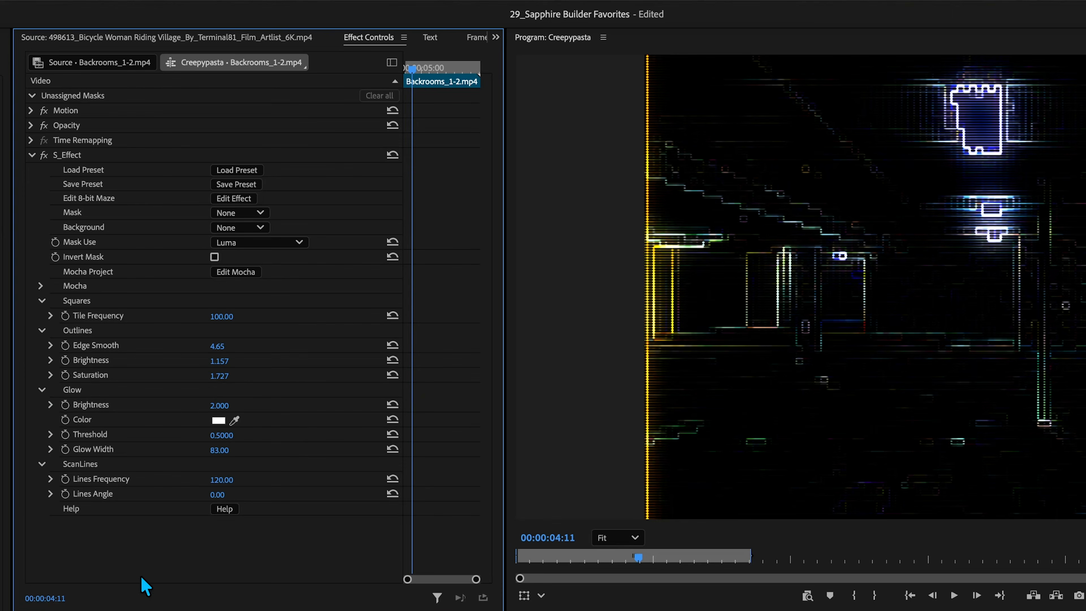
pyautogui.moveTo(378, 276)
pyautogui.mouseDown()
pyautogui.moveTo(343, 275)
pyautogui.moveTo(119, 565)
pyautogui.moveTo(325, 274)
pyautogui.mouseUp()
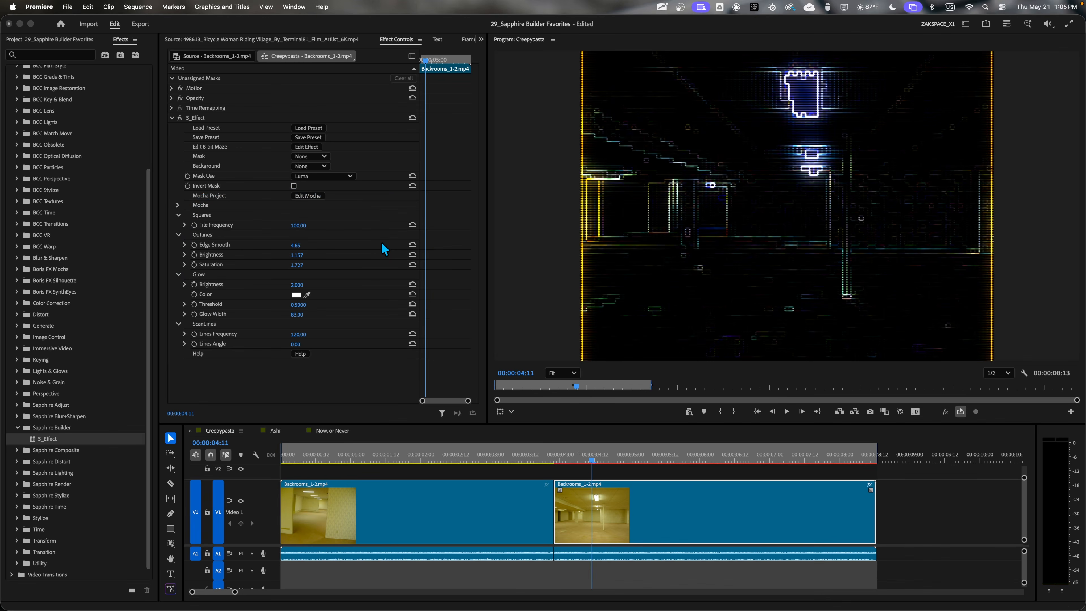
# - Delete S_Effect from the second Backrooms_1-2.mp4 clip
pyautogui.click(172, 354)
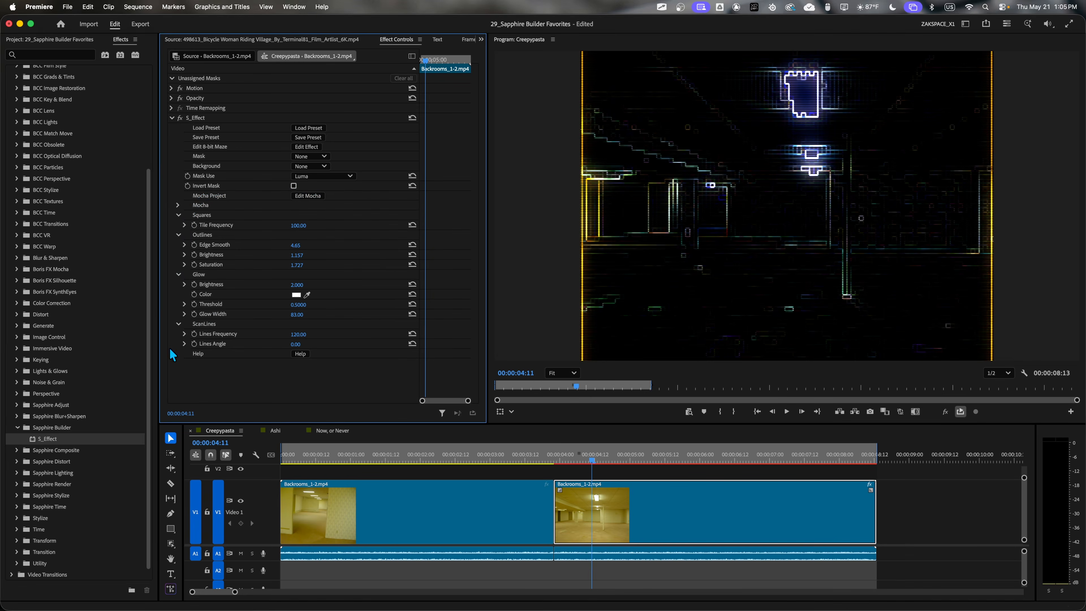
pyautogui.click(196, 117)
pyautogui.press('Delete')
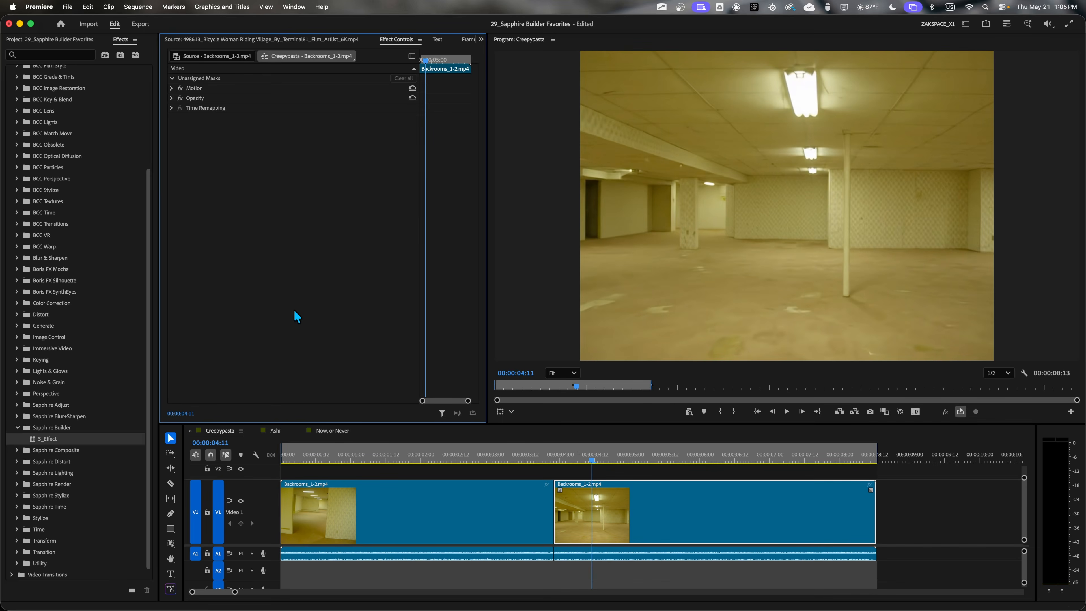
# - Search the effects for "S_trans", place S_Transition centered on the cut between the two Backrooms_1-2.mp4 clips and select it
pyautogui.click(79, 57)
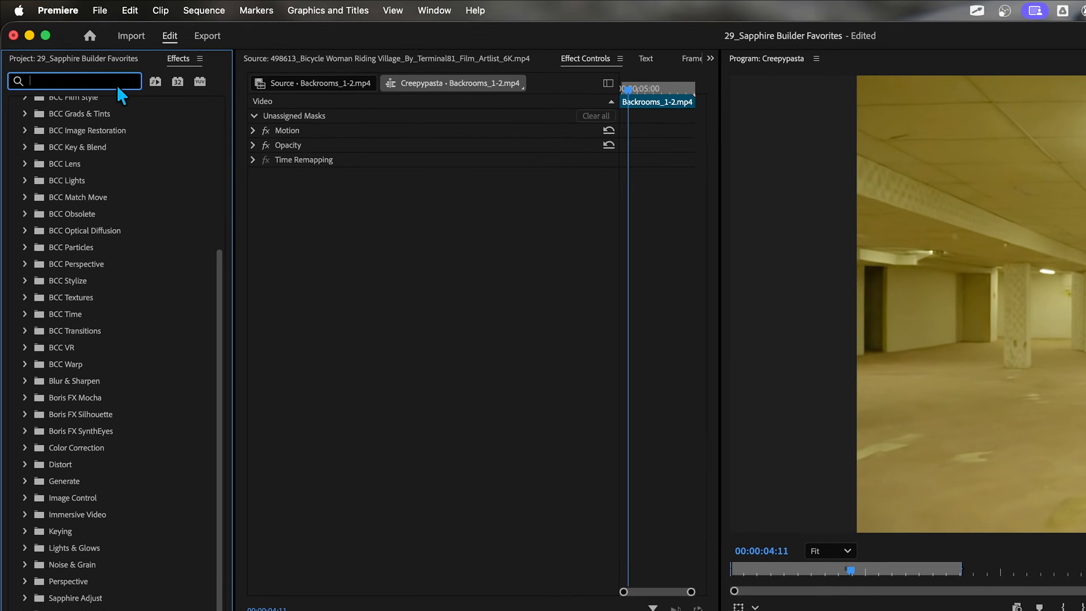
pyautogui.write('s')
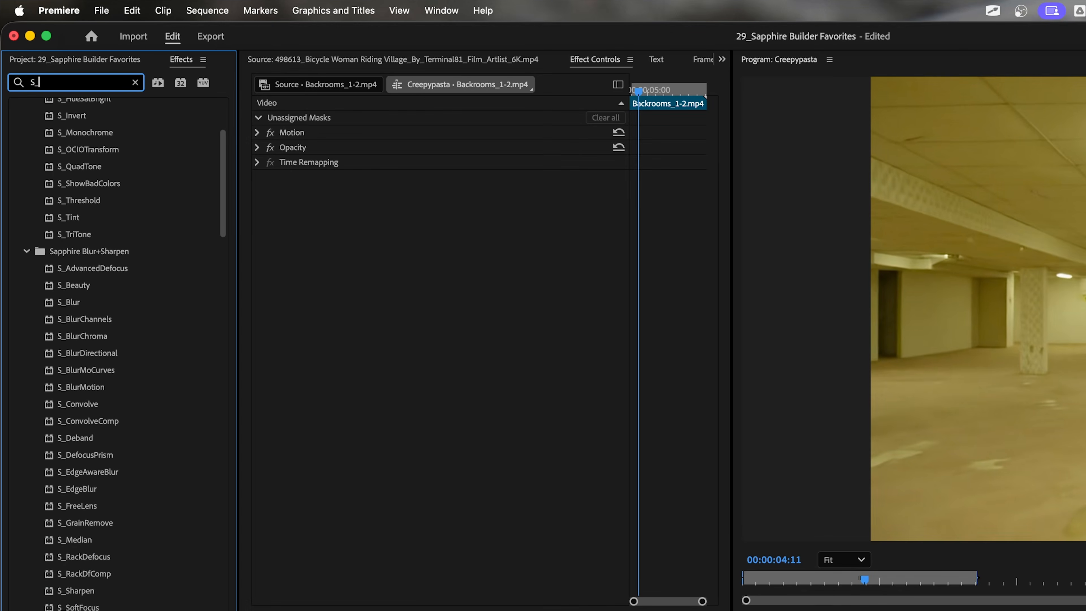
pyautogui.write('_trans')
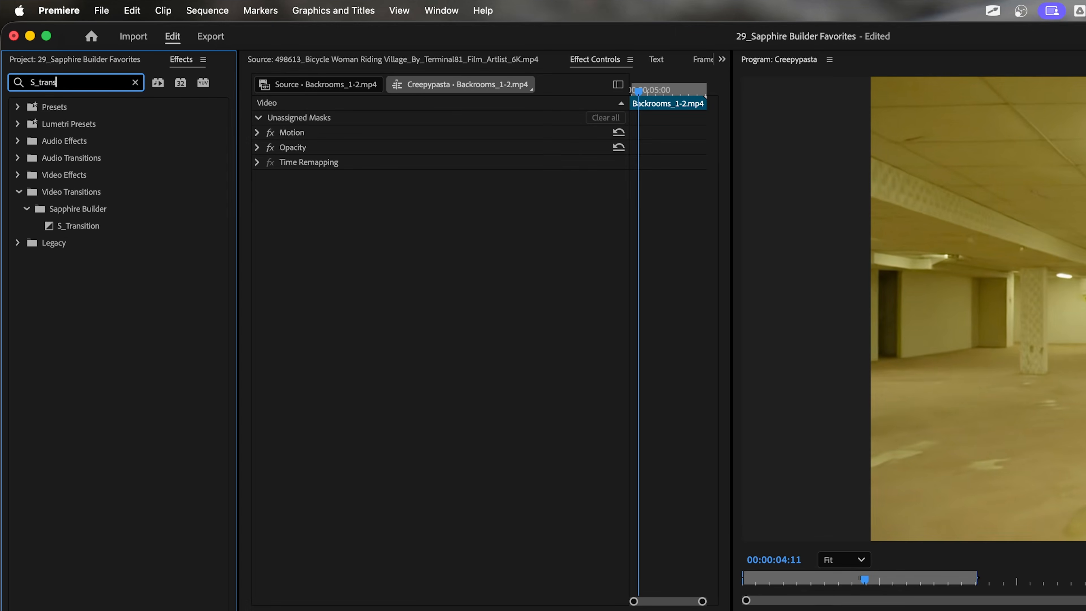
pyautogui.click(70, 222)
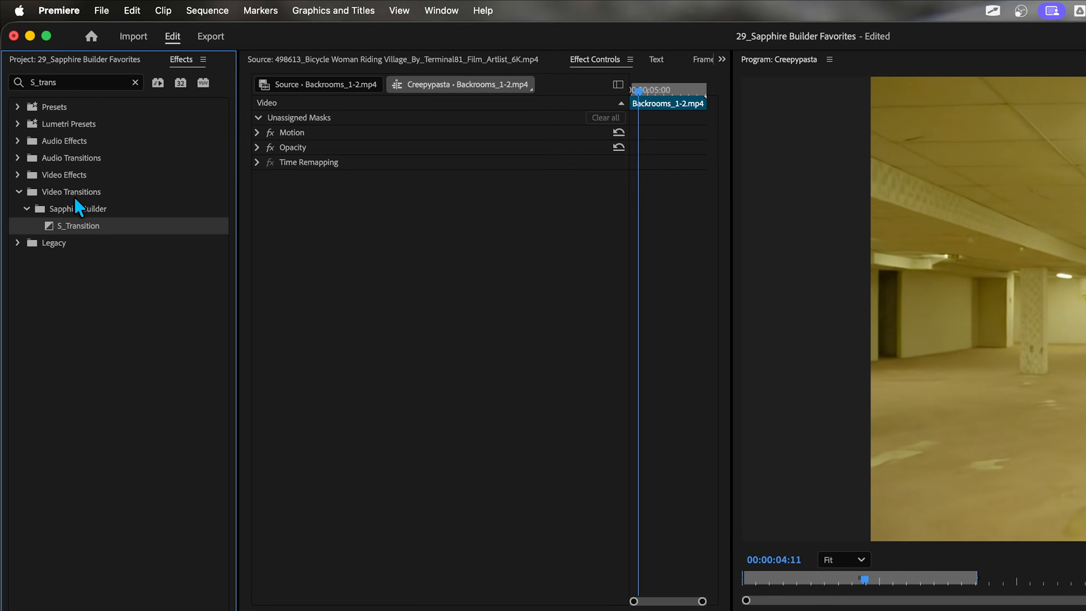
pyautogui.click(77, 208)
pyautogui.click(81, 227)
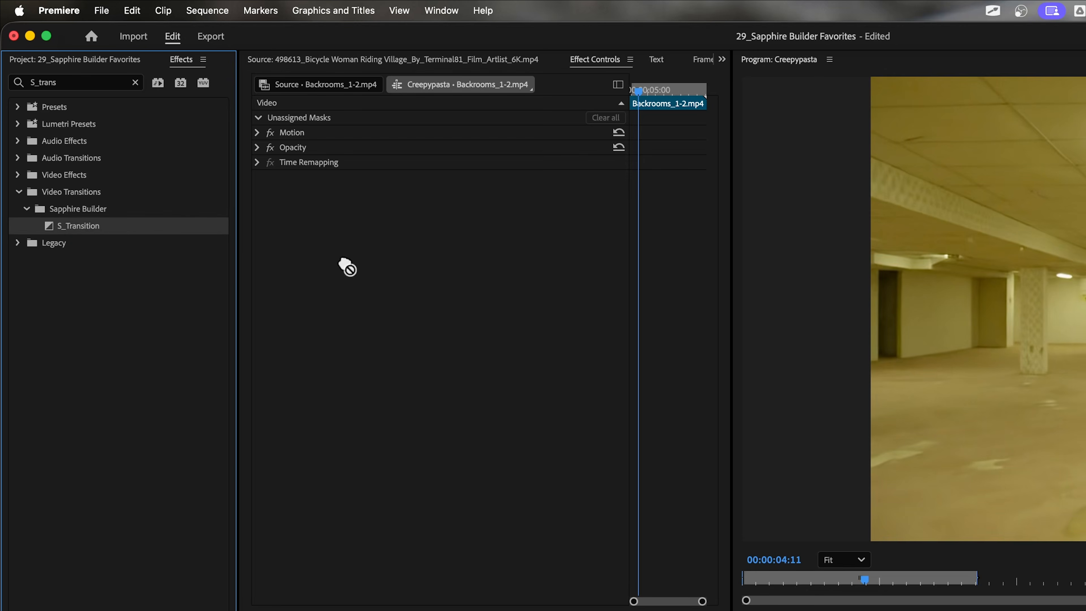
pyautogui.moveTo(344, 262); pyautogui.dragTo(831, 610)
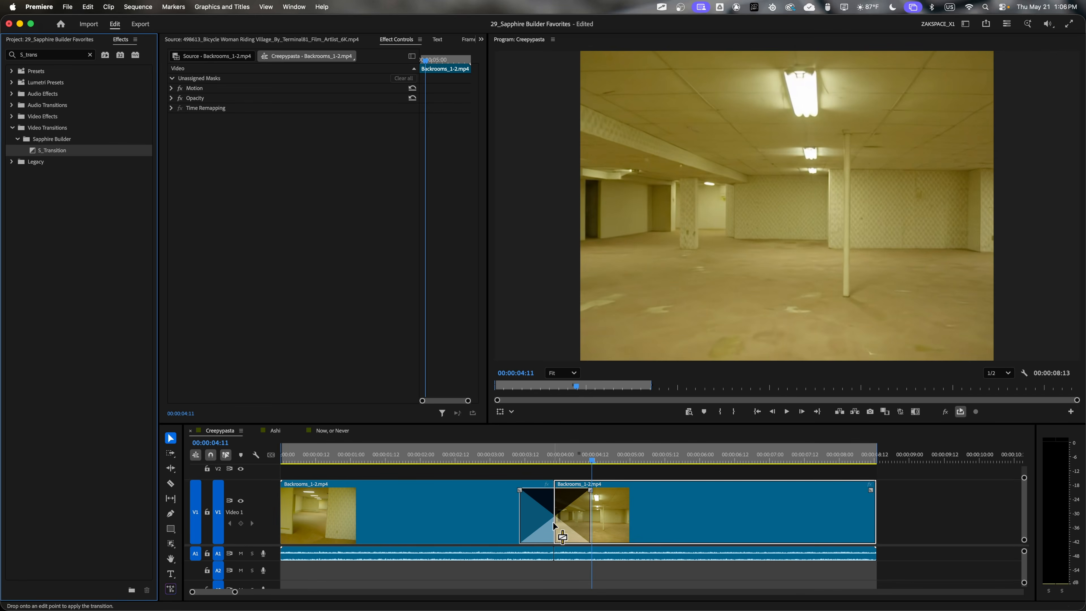
pyautogui.moveTo(553, 523); pyautogui.dragTo(553, 523)
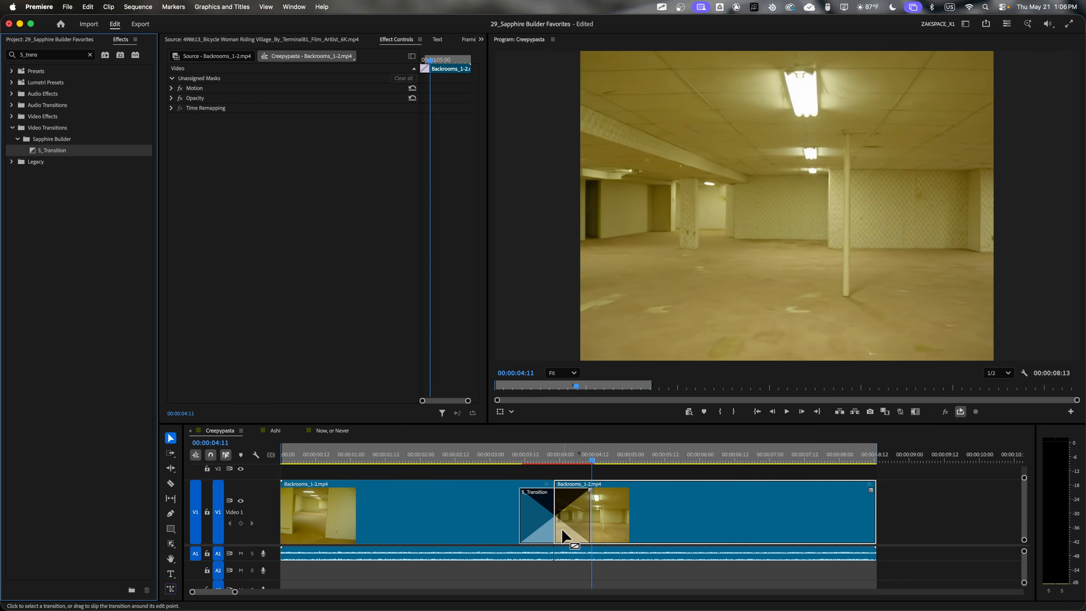
pyautogui.click(564, 535)
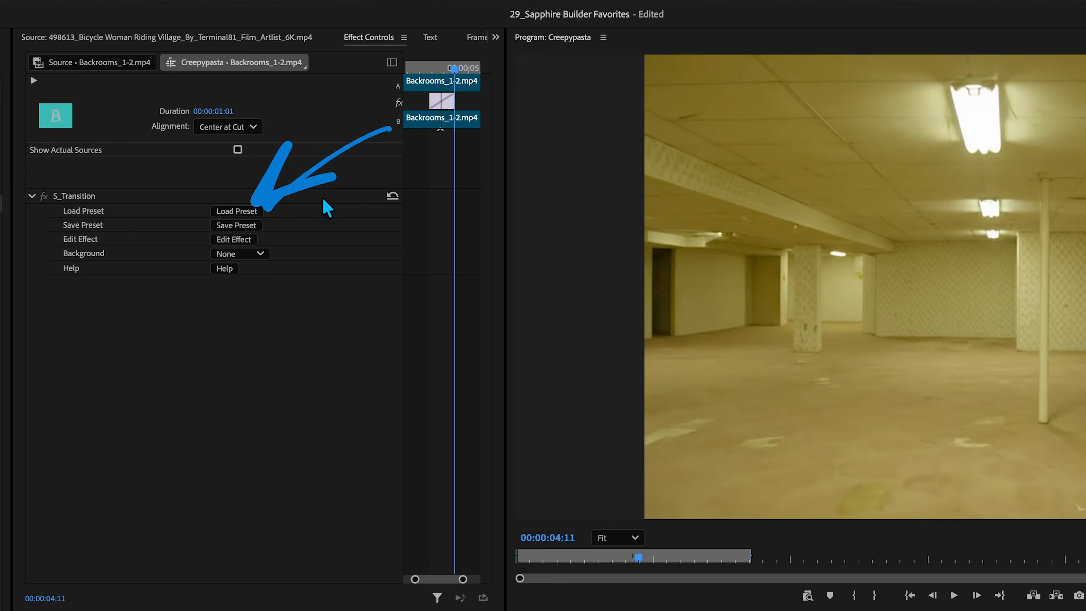
# - Browse the builder presets for S_Transition, previewing Hand-drawn Delayed Shapes v2 and Slime
pyautogui.click(253, 212)
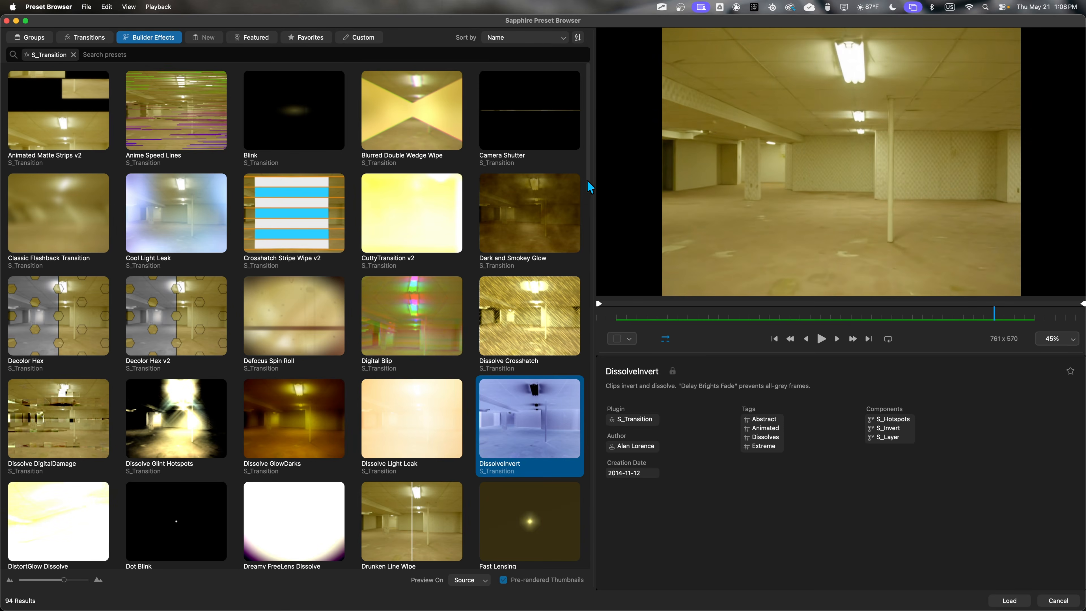
pyautogui.moveTo(588, 183); pyautogui.dragTo(589, 364)
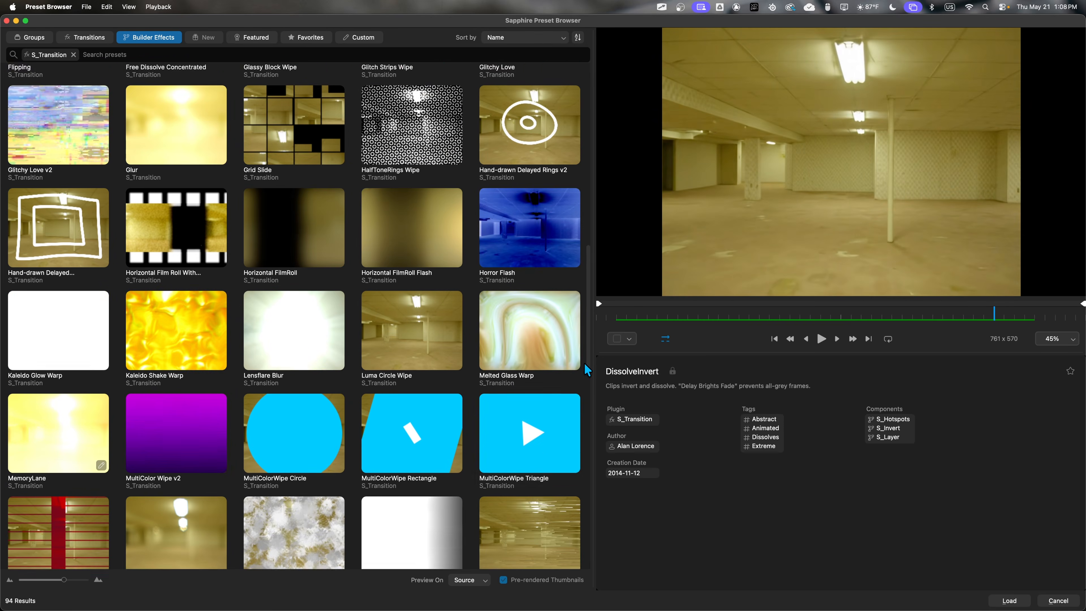
pyautogui.click(314, 118)
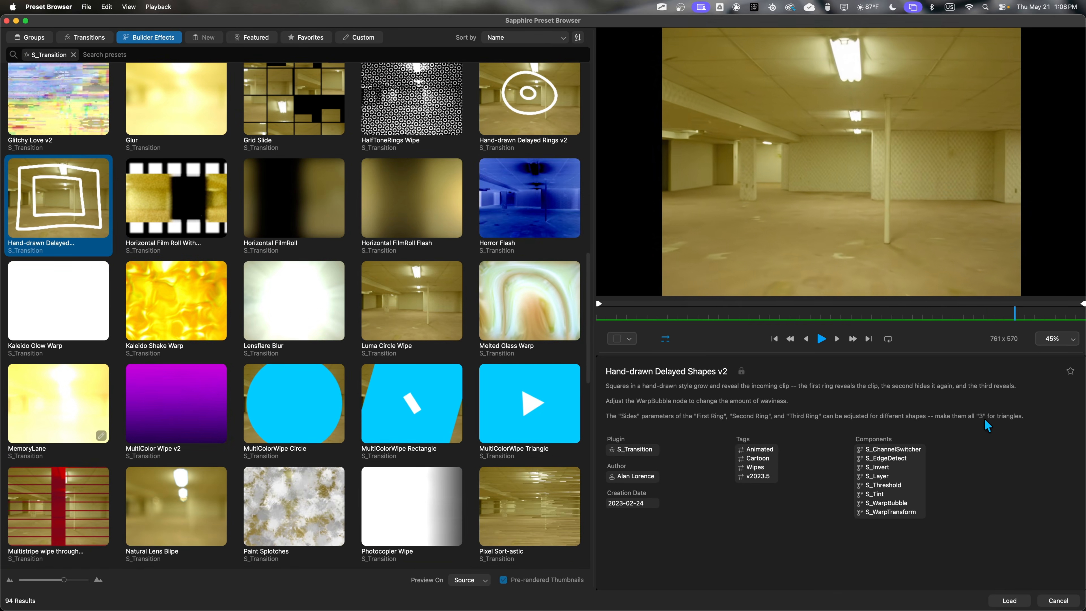
pyautogui.moveTo(588, 287); pyautogui.dragTo(588, 410)
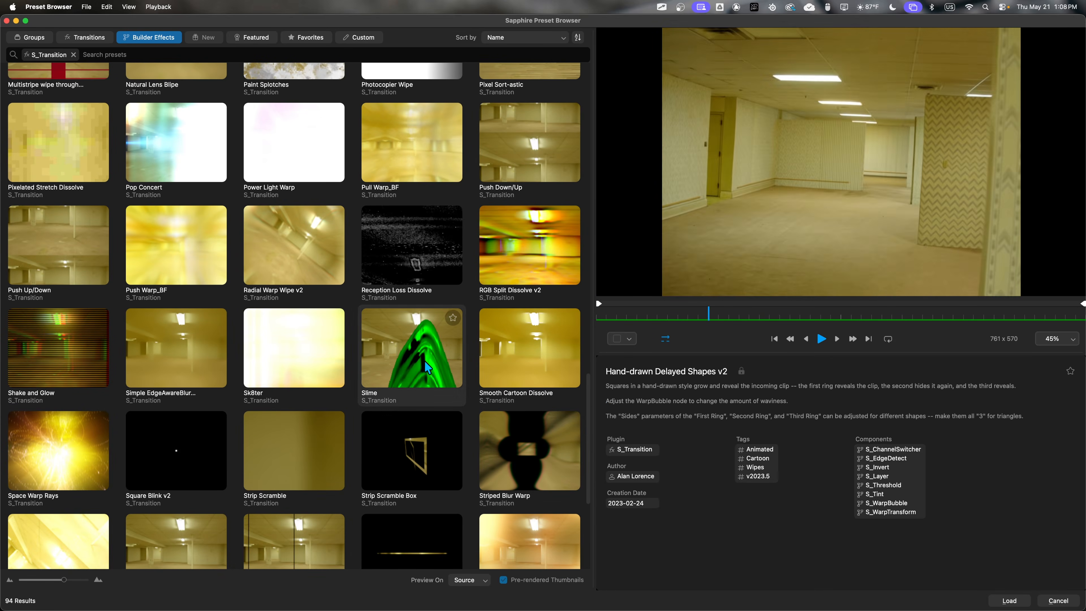
pyautogui.click(431, 376)
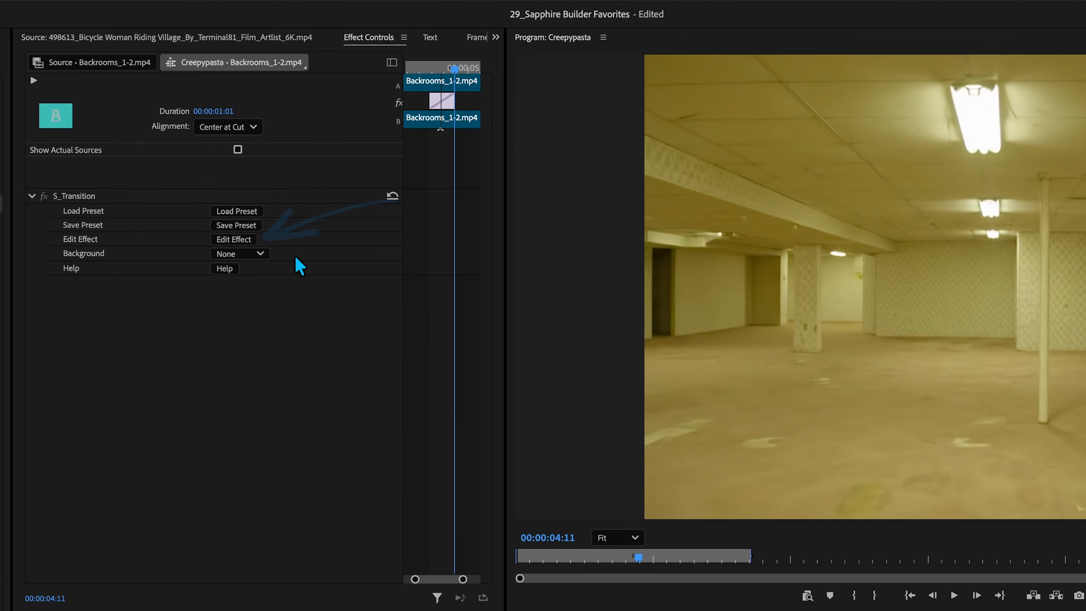
# - Open S_Transition in the Effect Builder and move the Transition node down, closer to the Result node
pyautogui.click(239, 239)
pyautogui.moveTo(847, 29)
pyautogui.mouseDown()
pyautogui.moveTo(582, 42)
pyautogui.moveTo(577, 556)
pyautogui.moveTo(853, 400)
pyautogui.moveTo(836, 36)
pyautogui.mouseUp()
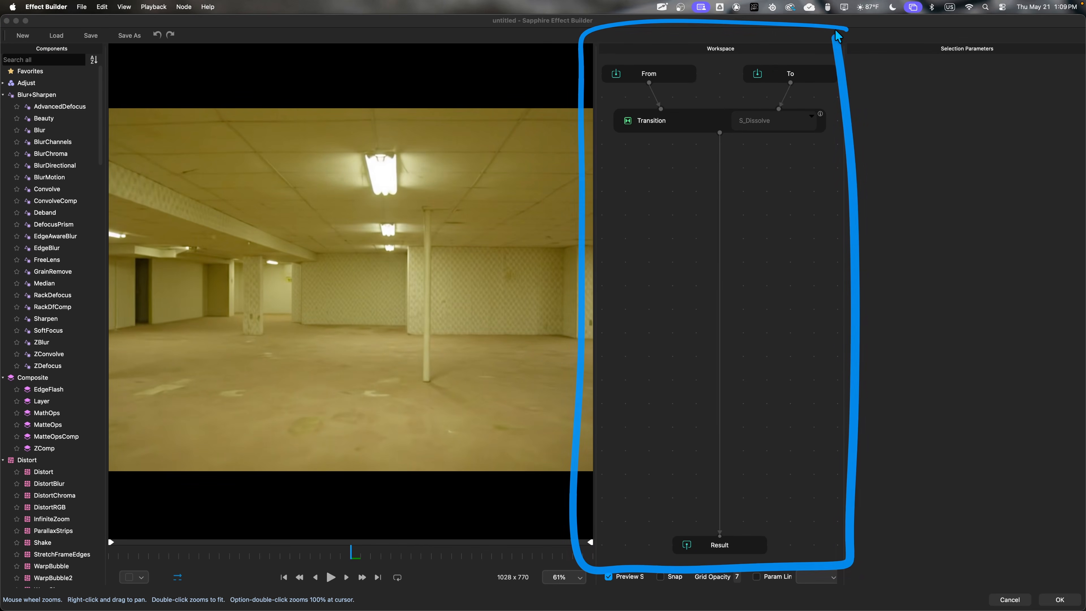
pyautogui.press('Escape')
pyautogui.moveTo(722, 52); pyautogui.dragTo(641, 130)
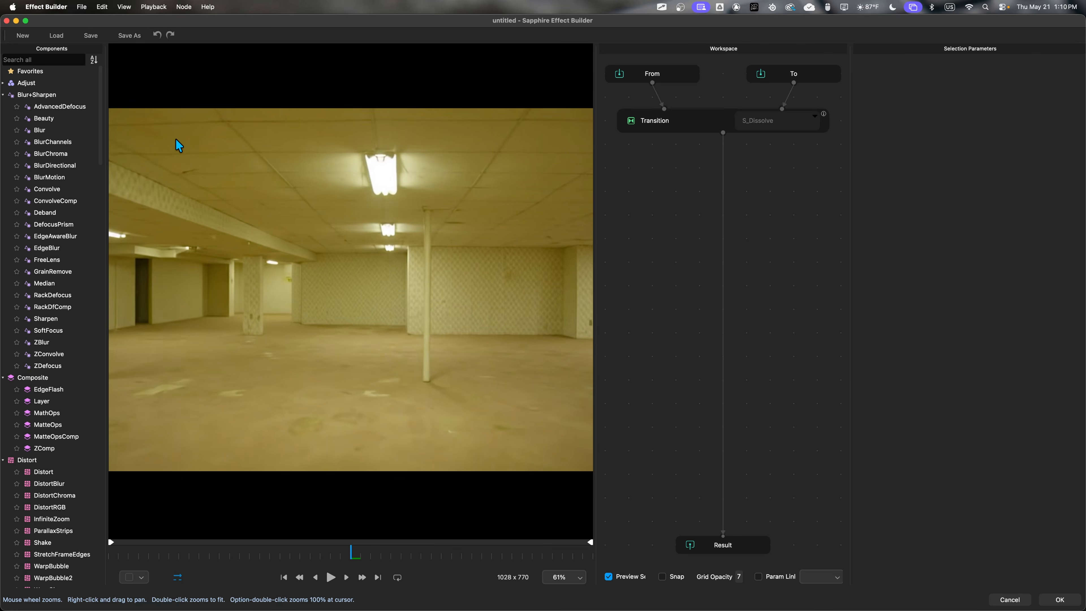
pyautogui.moveTo(704, 129); pyautogui.dragTo(707, 379)
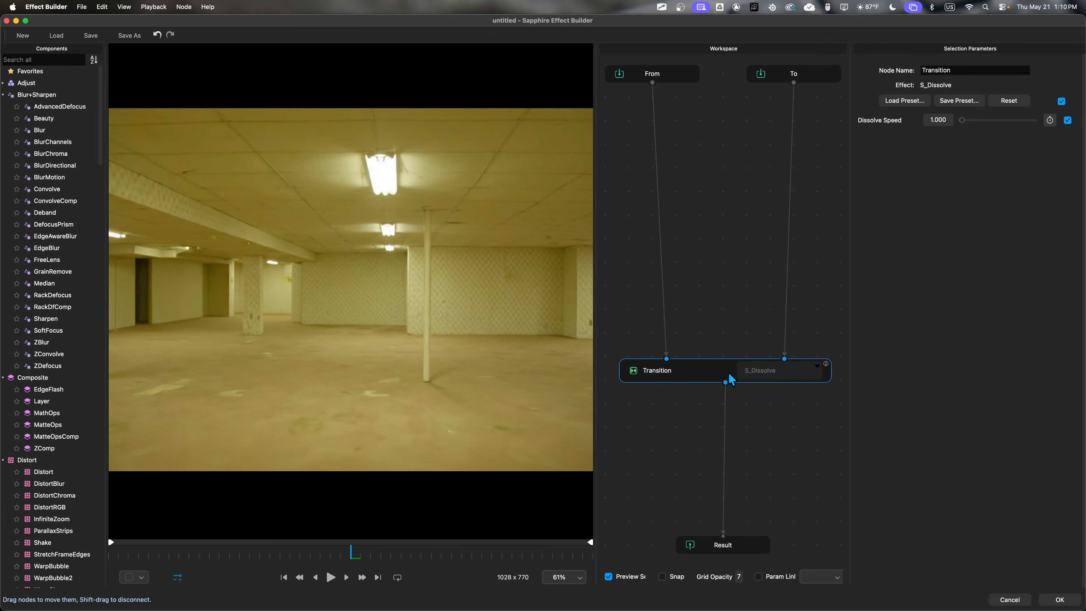
# - Shift the From and To nodes slightly above the Transition node, and leave the Transition node selected
pyautogui.moveTo(652, 73); pyautogui.dragTo(648, 83)
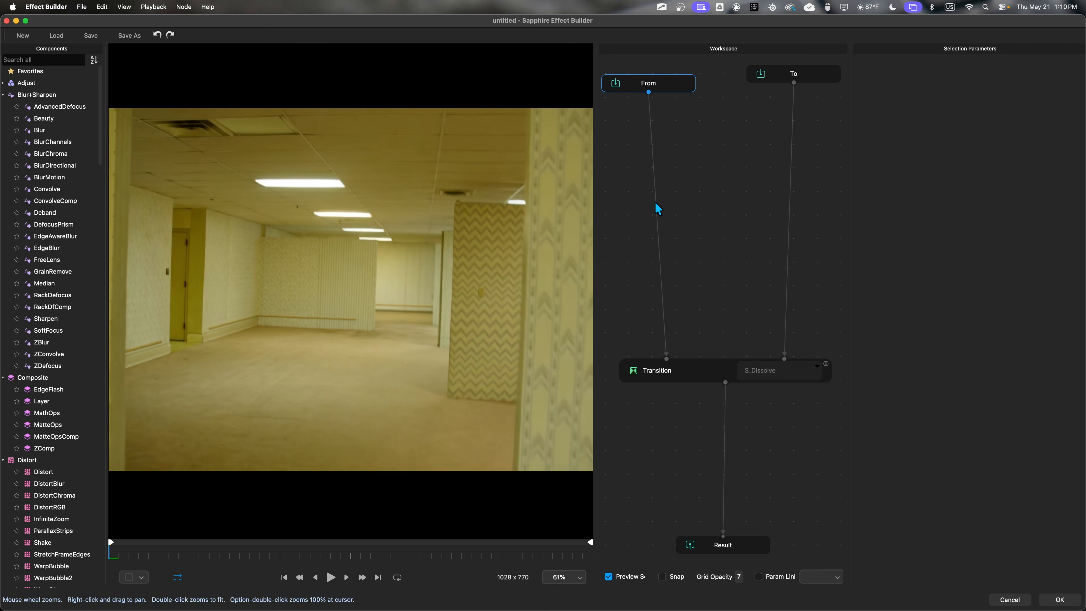
pyautogui.click(738, 367)
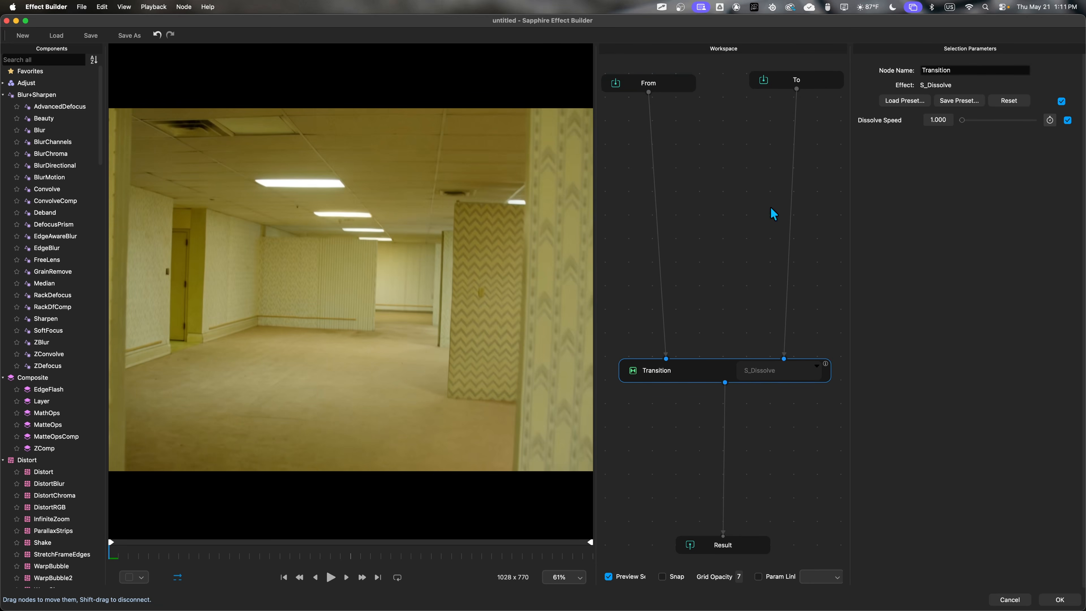
pyautogui.click(811, 85)
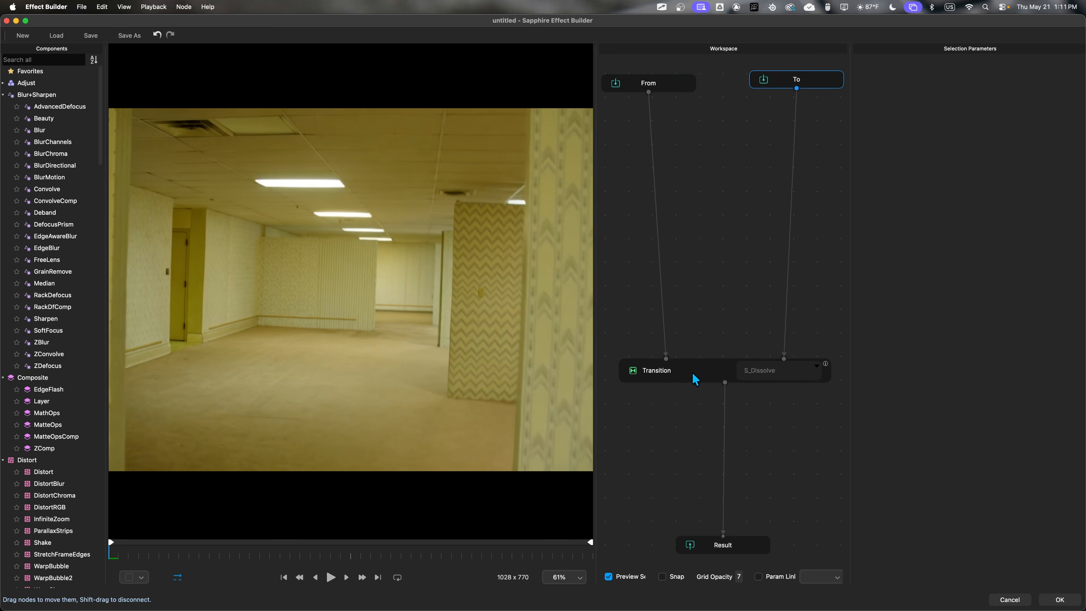
pyautogui.click(695, 381)
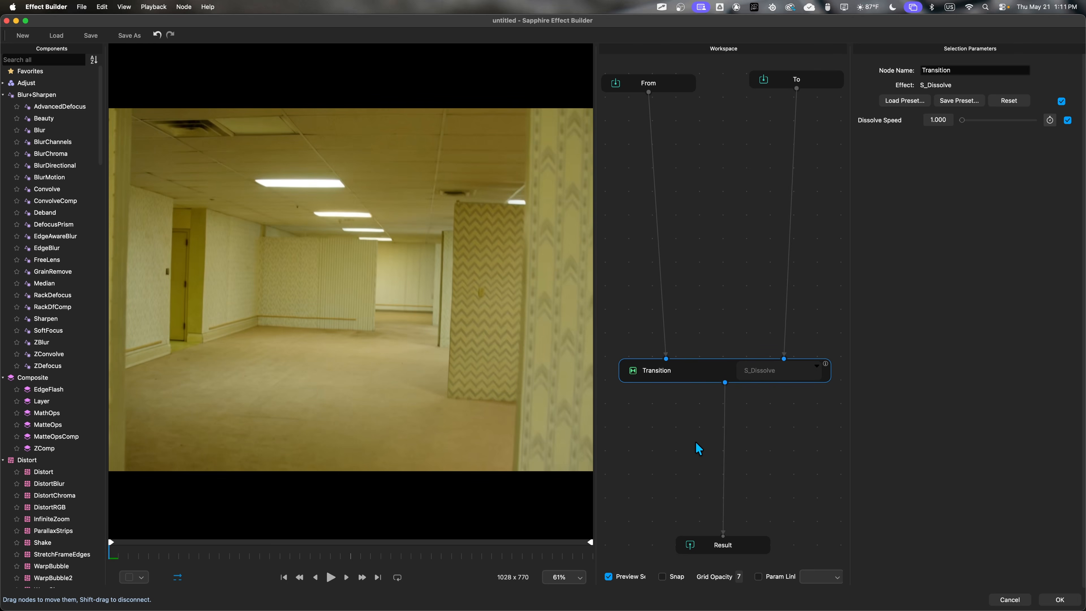
# - Narrow the image preview and widen the node workspace so the Preview Selected Node option is fully readable
pyautogui.moveTo(594, 594); pyautogui.dragTo(499, 595)
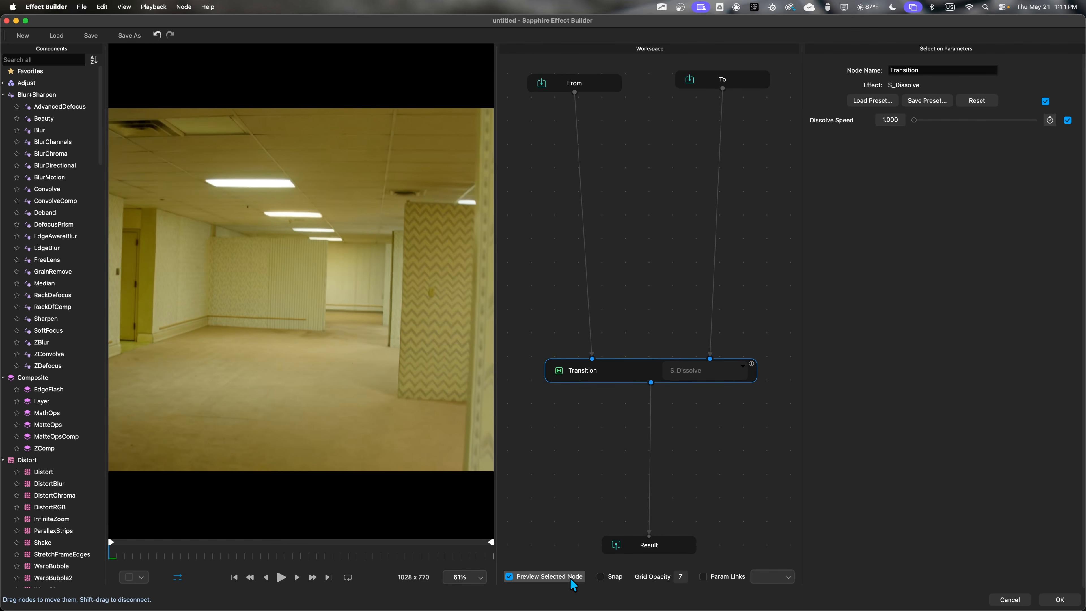
pyautogui.moveTo(801, 493); pyautogui.dragTo(831, 490)
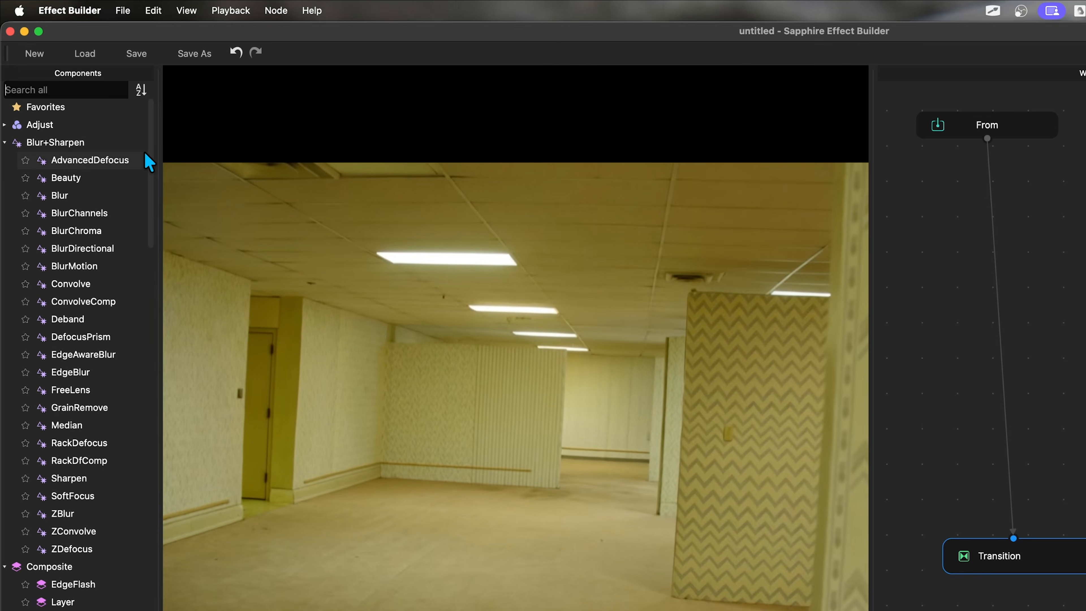
# - Search the components for "vhs" and insert VHSDamage on the connection between the From and Transition nodes
pyautogui.moveTo(152, 229); pyautogui.dragTo(170, 610)
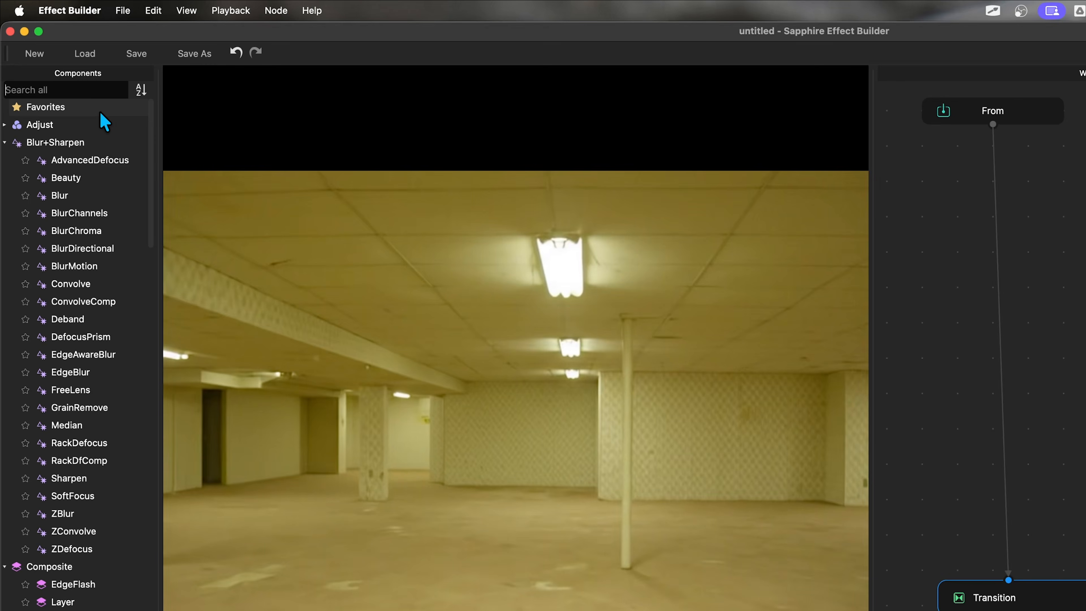
pyautogui.write('vhs')
pyautogui.moveTo(85, 126); pyautogui.dragTo(1009, 307)
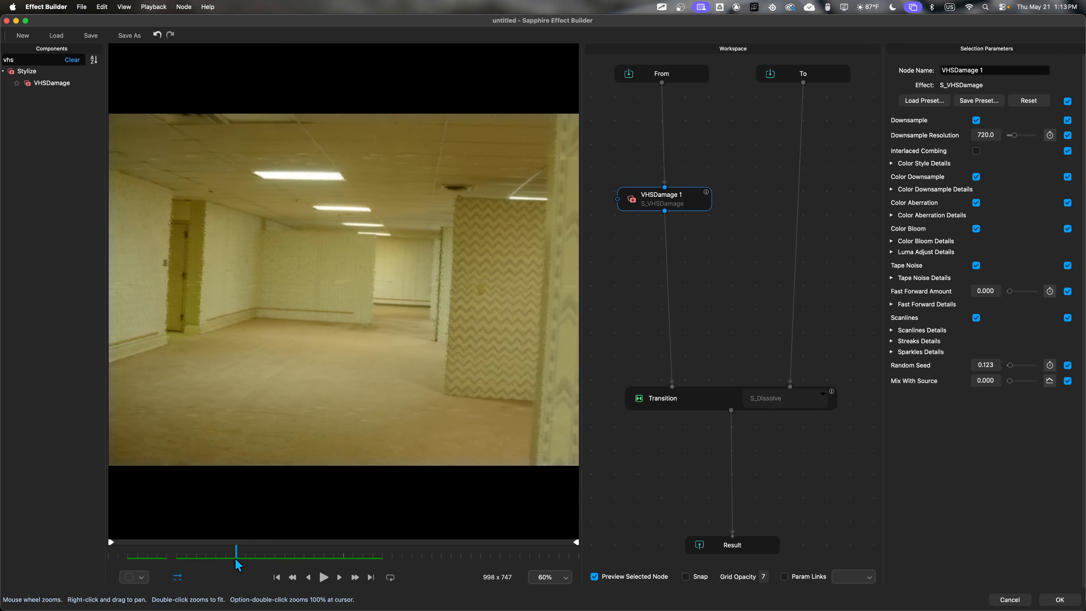
# - Browse the available presets for the VHSDamage 1 node
pyautogui.moveTo(479, 488); pyautogui.dragTo(868, 141)
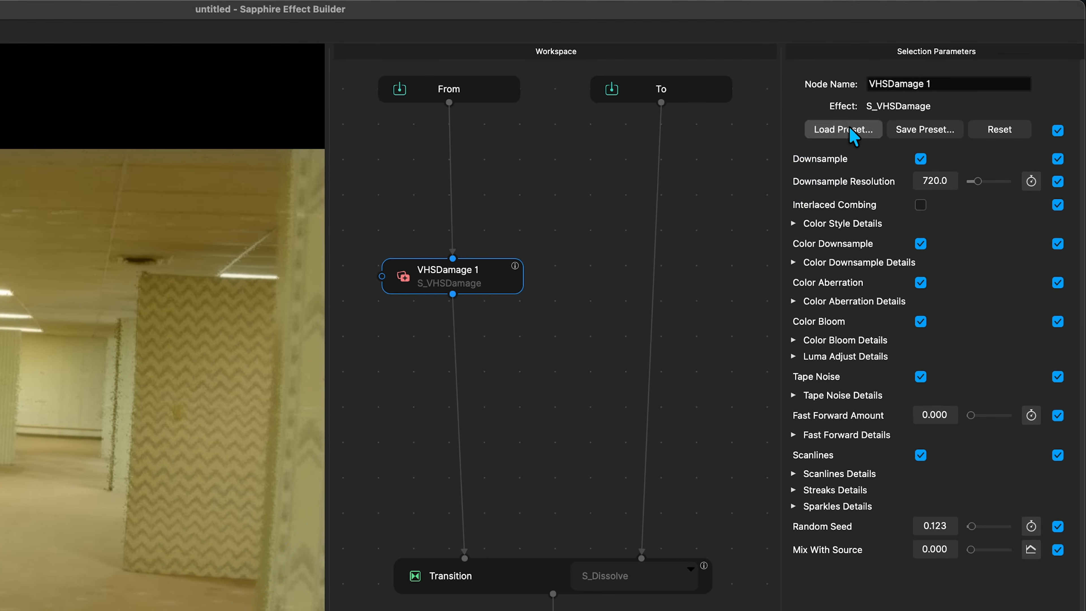
pyautogui.click(843, 130)
pyautogui.click(599, 464)
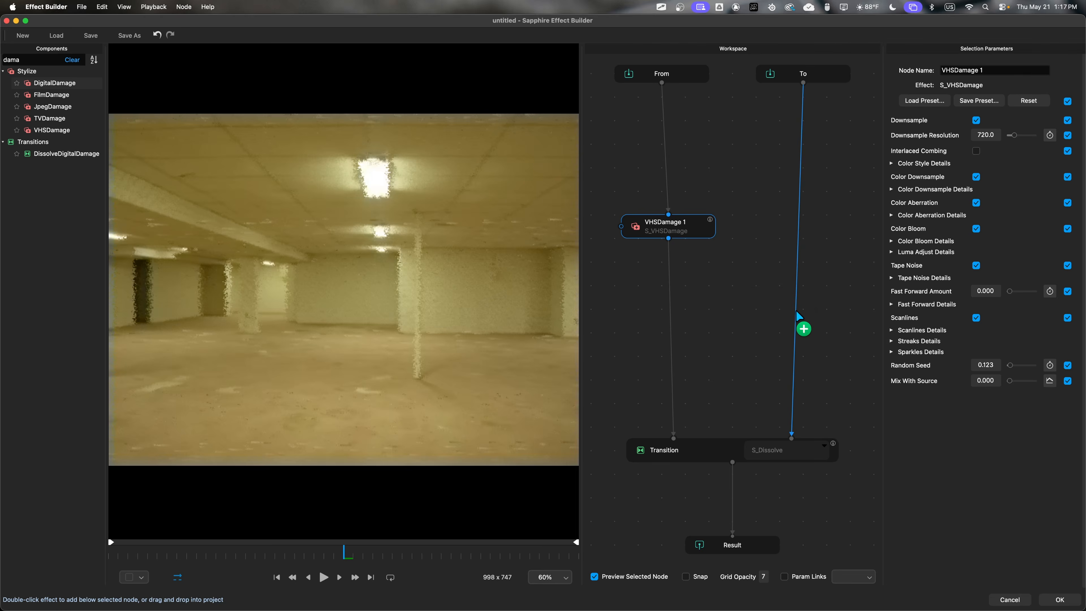
# - Insert DigitalDamage between the To and Transition nodes, and change the Transition to DissolvePixelSort with Max Percentage at 0.632
pyautogui.moveTo(797, 317); pyautogui.dragTo(797, 317)
pyautogui.click(790, 454)
pyautogui.write('pixel')
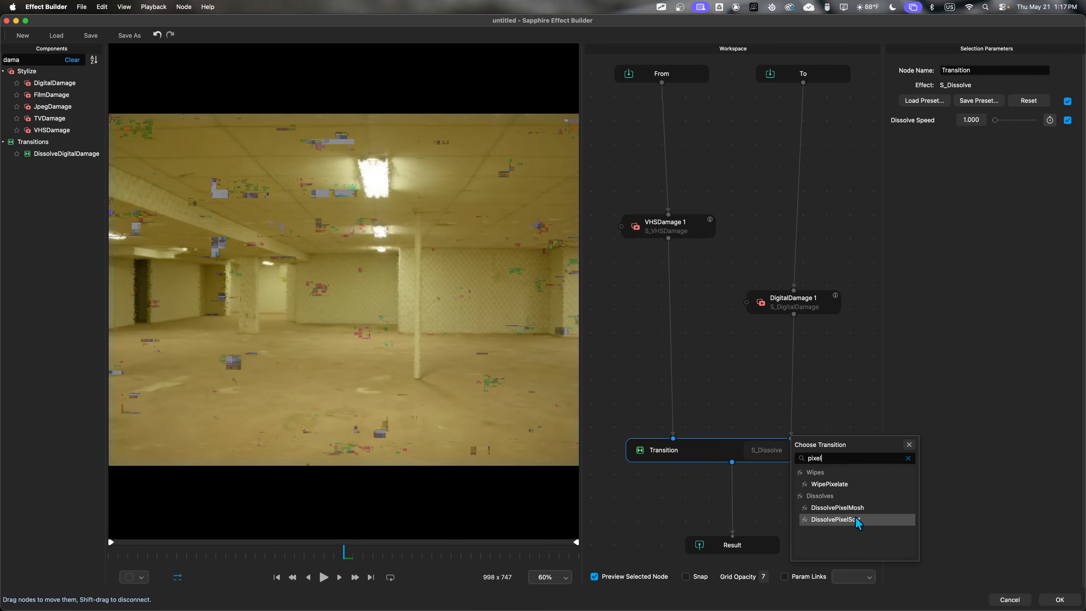
pyautogui.click(856, 519)
pyautogui.moveTo(1035, 148)
pyautogui.mouseDown()
pyautogui.moveTo(1014, 155)
pyautogui.moveTo(1024, 156)
pyautogui.mouseUp()
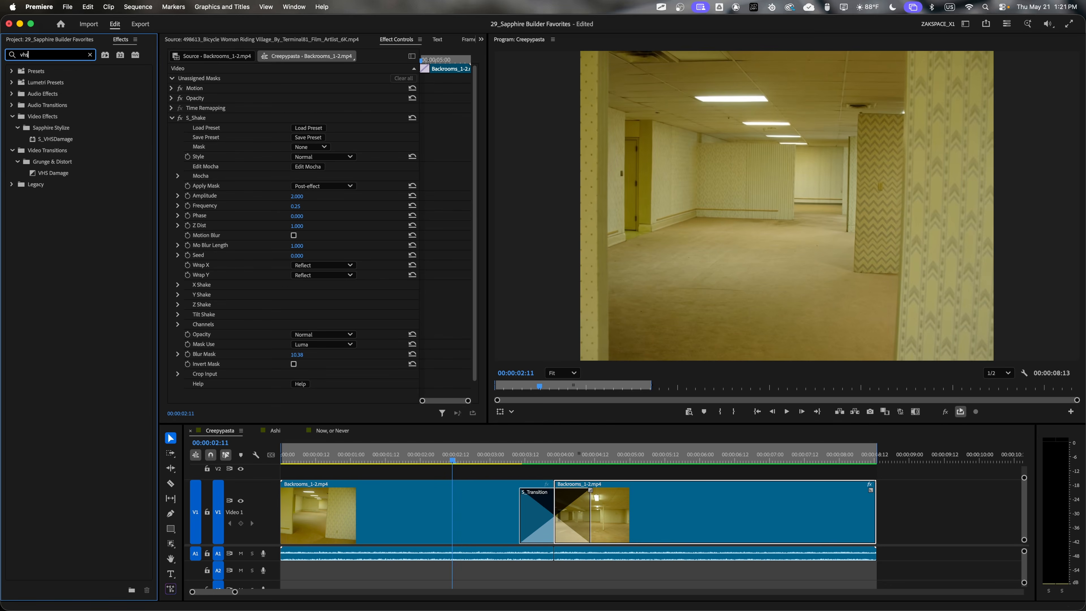
# - Apply the S_VHSDamage video effect to the first Backrooms clip and play back the sequence
pyautogui.moveTo(63, 140); pyautogui.dragTo(84, 146)
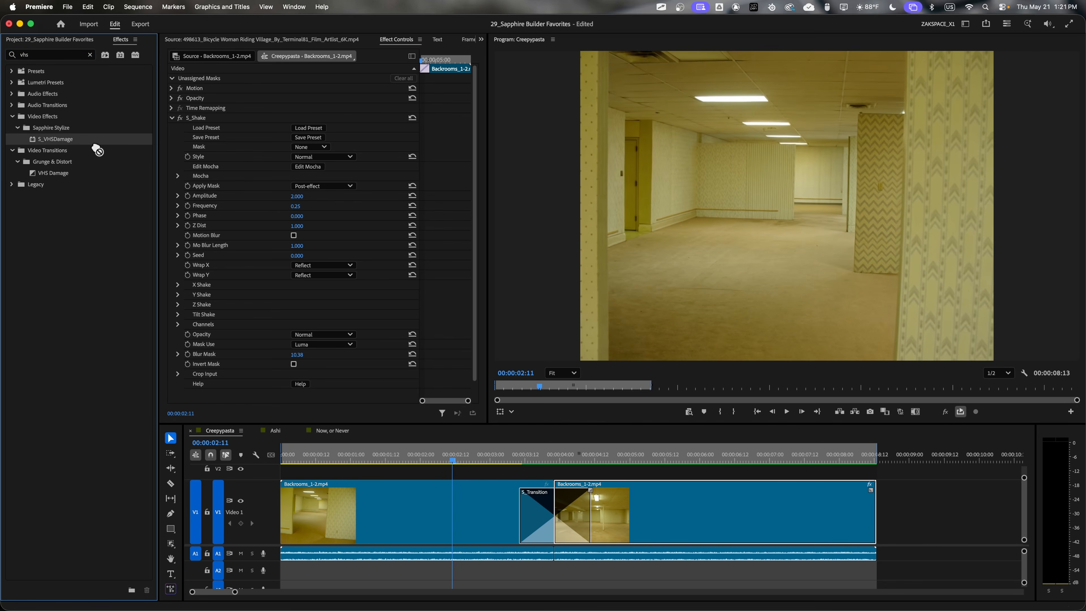
pyautogui.moveTo(443, 312); pyautogui.dragTo(391, 530)
pyautogui.press('space')
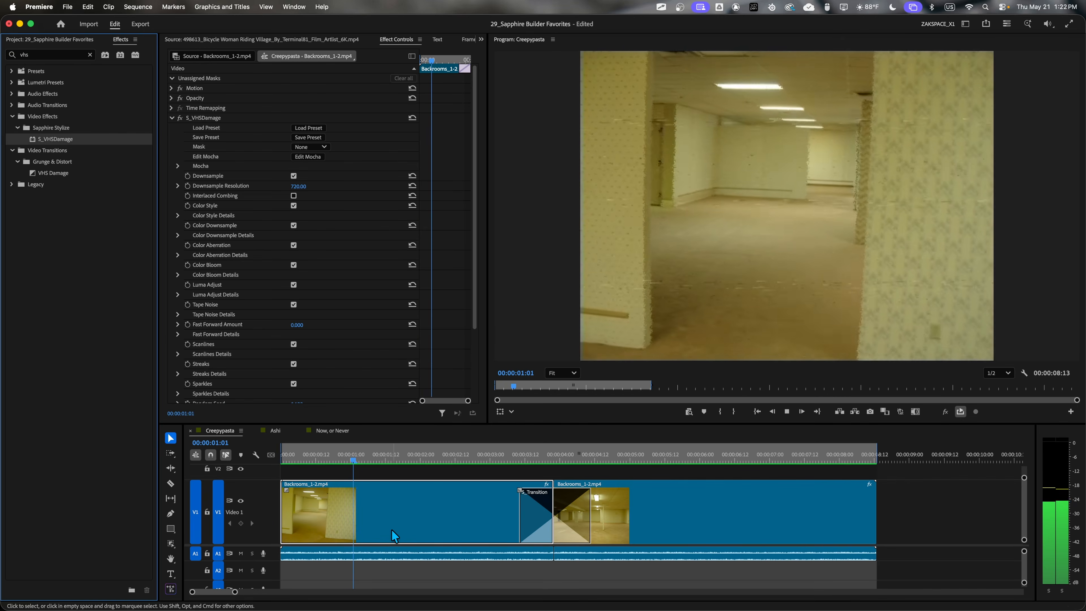
# - Select the S_Transition on the cut and examine its published DigitalDamage 1 parameters
pyautogui.click(534, 460)
pyautogui.click(571, 518)
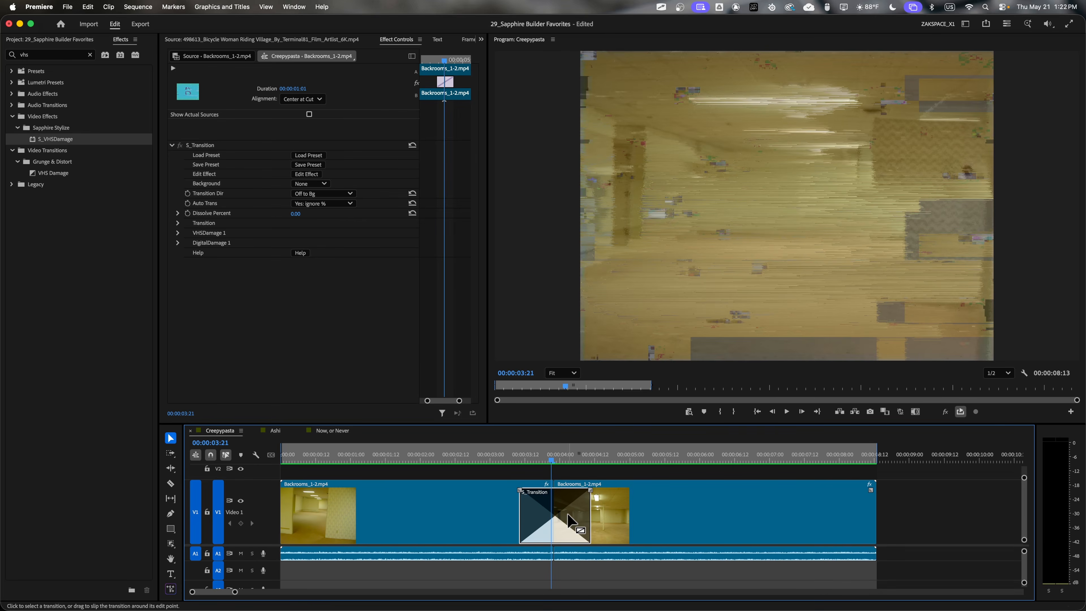
pyautogui.click(177, 243)
pyautogui.scroll(-5, 483, 243)
pyautogui.scroll(-1, 496, 340)
pyautogui.click(43, 106)
pyautogui.click(42, 107)
pyautogui.scroll(5, 239, 257)
# - Reopen the transition in the Effect Builder and unpublish all parameters of the VHSDamage 1 node
pyautogui.click(233, 239)
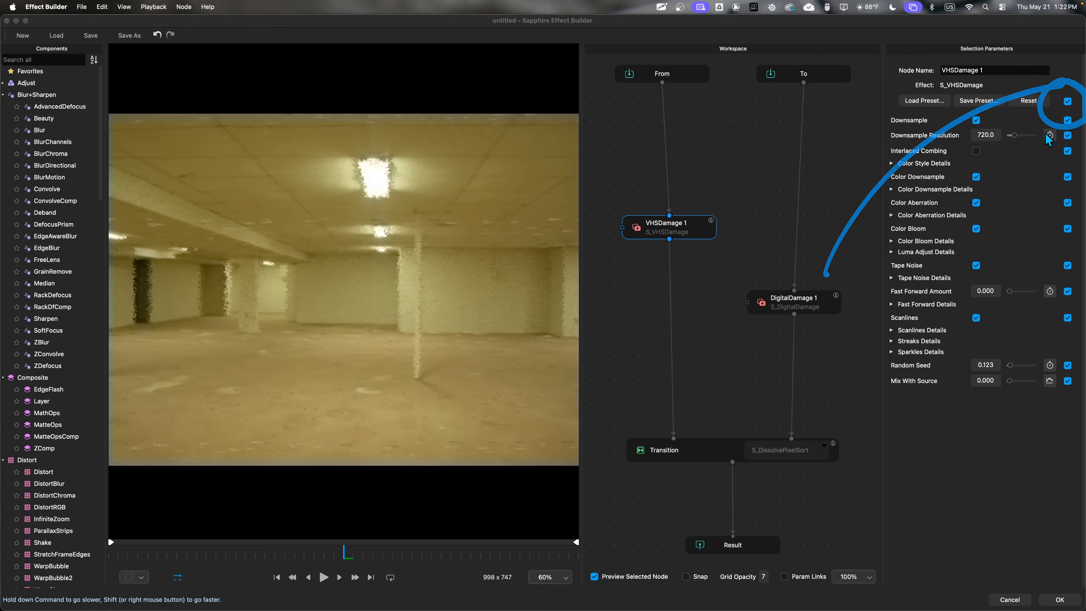
pyautogui.click(1067, 102)
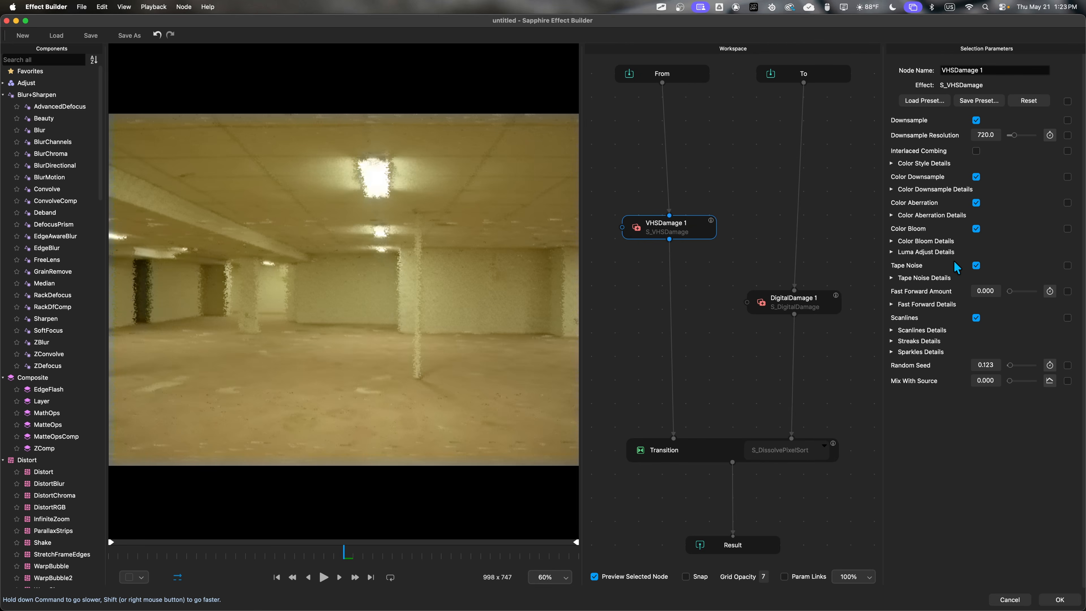
# - Try out the Tape Noise Coarseness setting on the VHSDamage 1 node
pyautogui.click(891, 278)
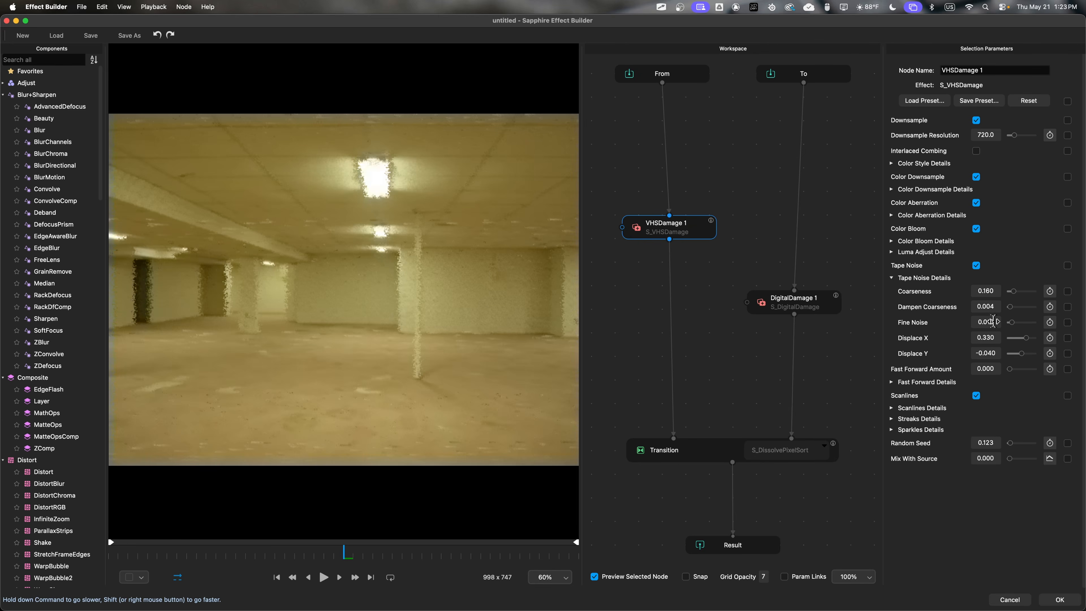
pyautogui.moveTo(1020, 295); pyautogui.dragTo(1012, 295)
pyautogui.click(891, 278)
# - Try stronger block noise on DigitalDamage 1, undo it, and publish only Blocks Intensity and Blocks Threshold
pyautogui.click(809, 312)
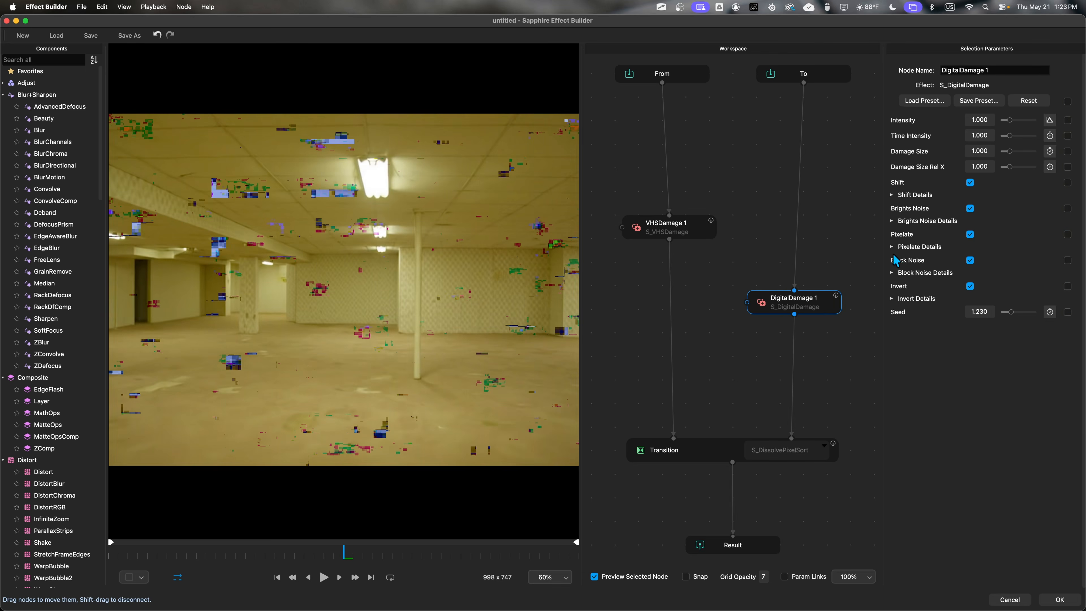
pyautogui.click(899, 273)
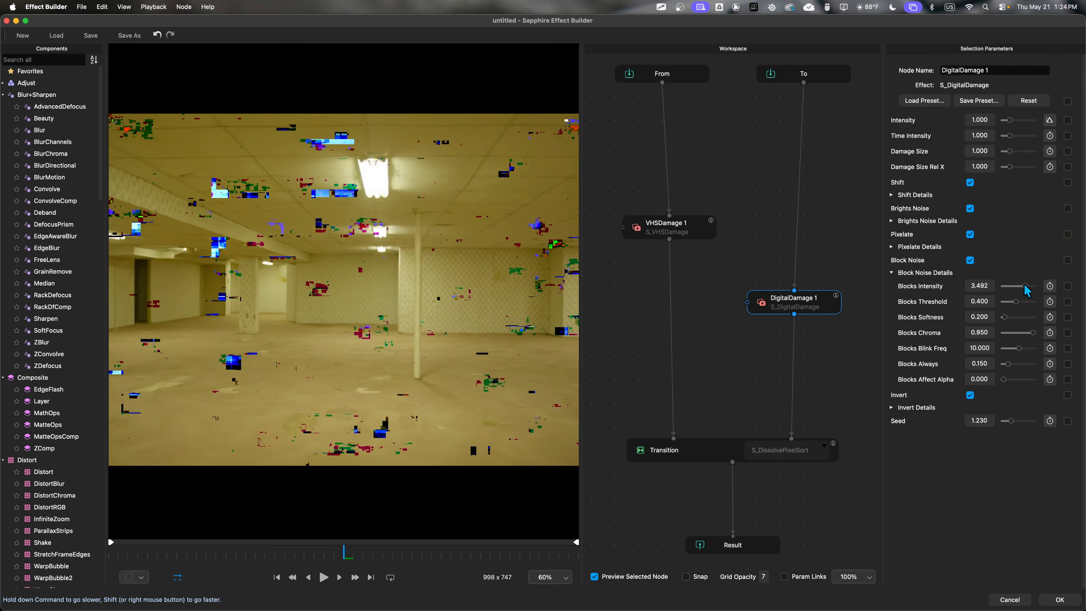
pyautogui.moveTo(1018, 300); pyautogui.dragTo(1023, 300)
pyautogui.press('super+z')
pyautogui.click(1068, 285)
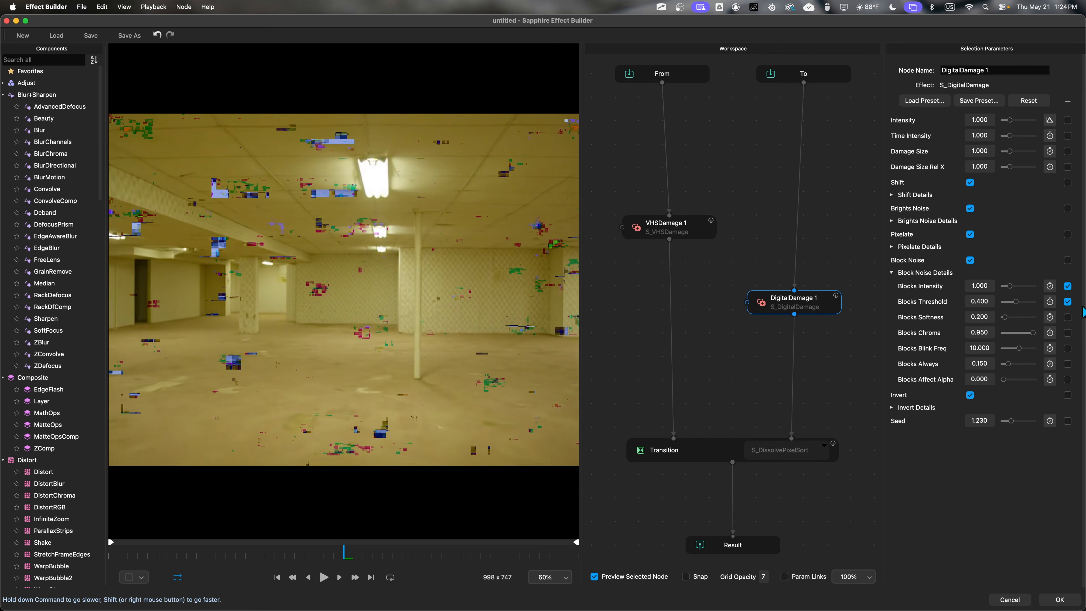
# - Change the Transition node to DissolveShake with Amplitude 0.556 and Frequency 17.080
pyautogui.click(653, 451)
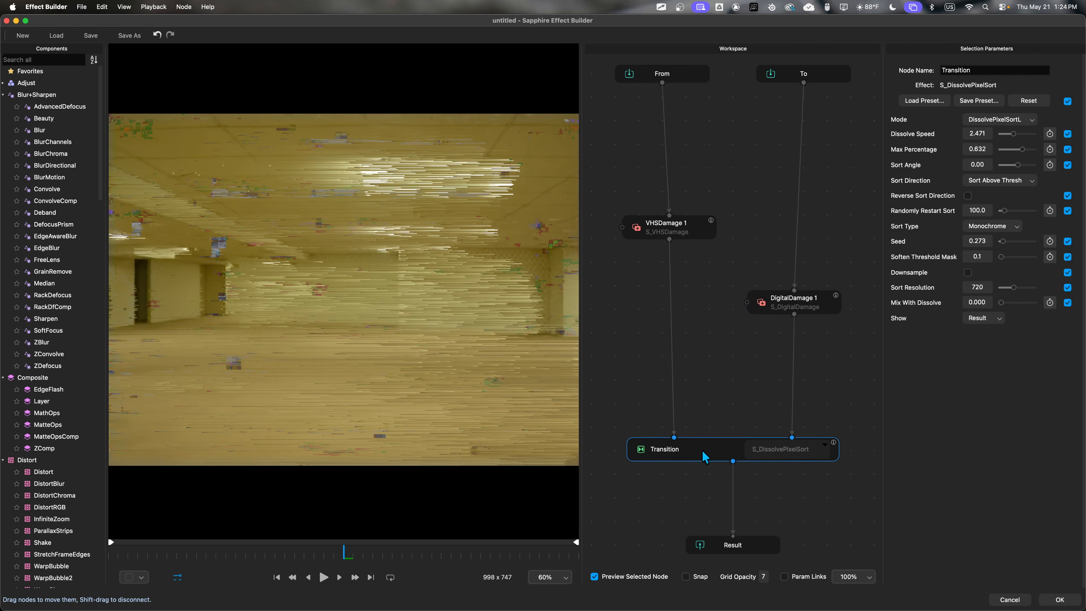
pyautogui.click(824, 446)
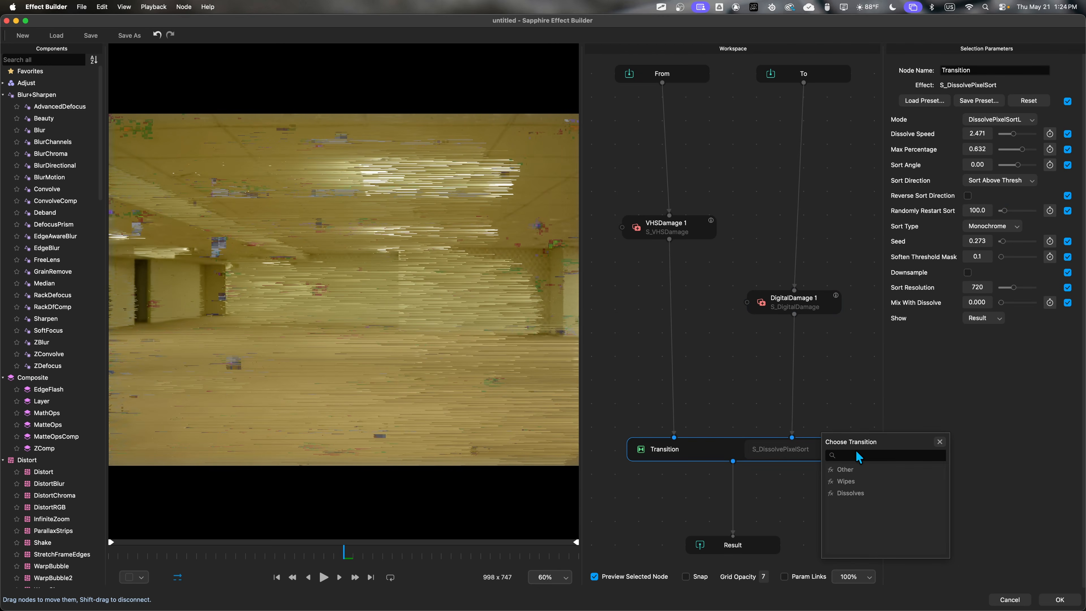
pyautogui.write('shake')
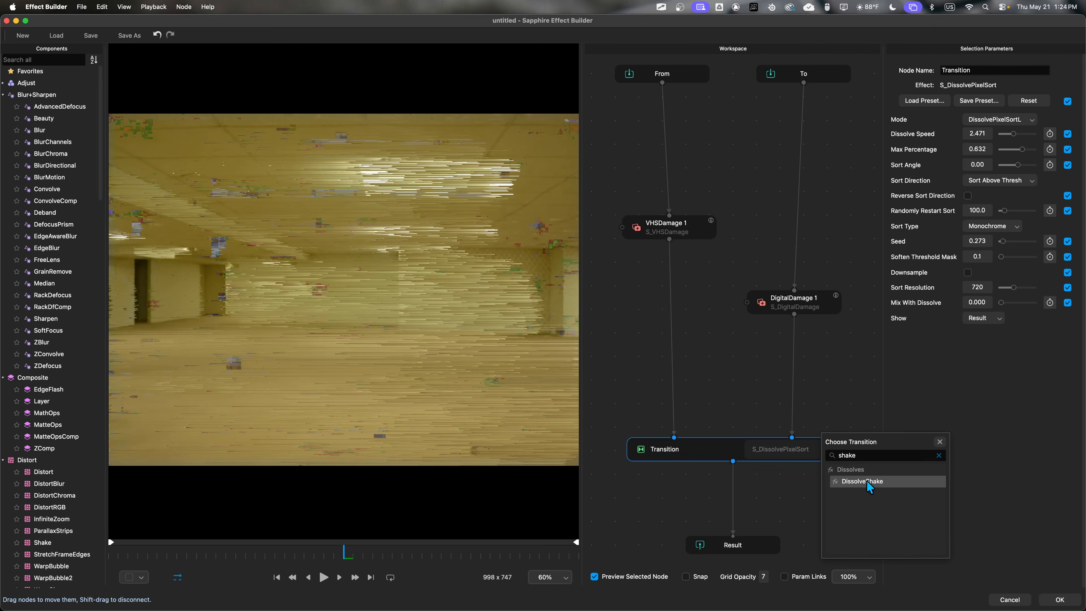
pyautogui.click(866, 482)
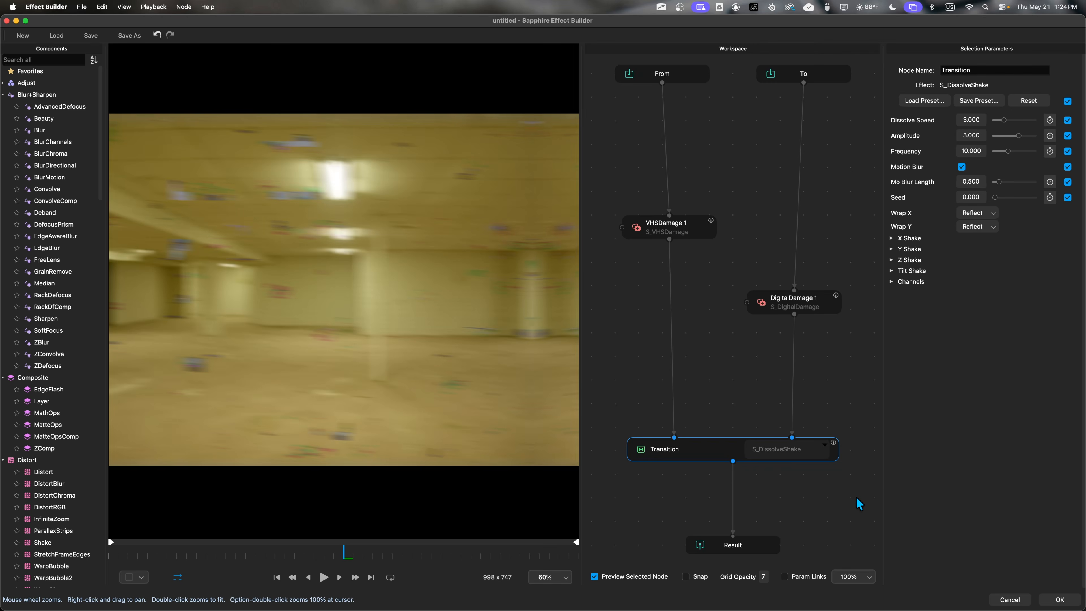
pyautogui.moveTo(1019, 136)
pyautogui.mouseDown()
pyautogui.moveTo(991, 150)
pyautogui.moveTo(1002, 143)
pyautogui.mouseUp()
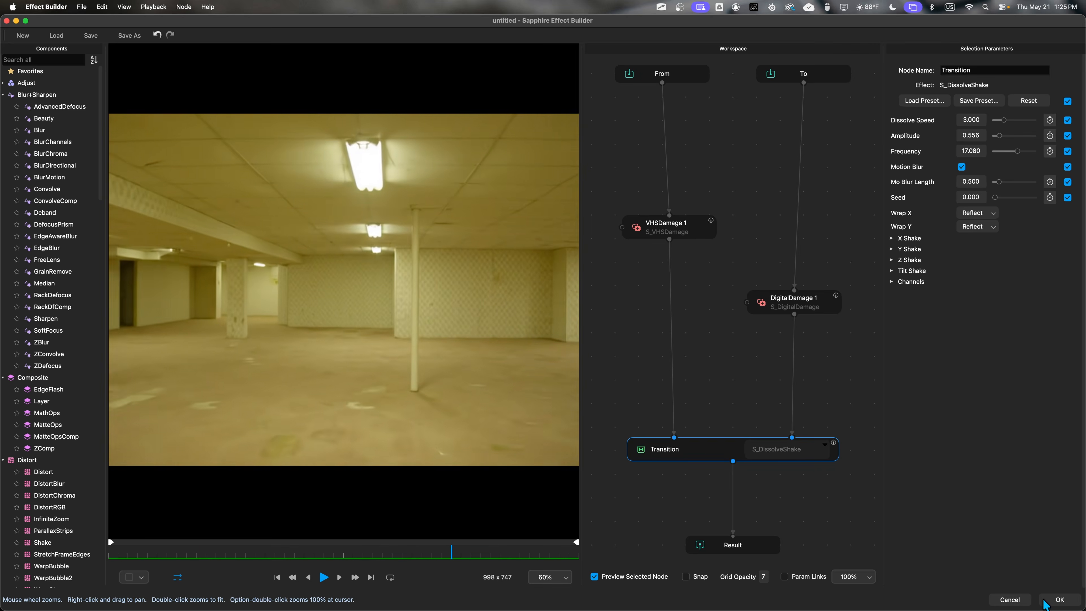
# - Apply the edited effect, accepting that keyframes are cleared, and render the sequence for playback
pyautogui.click(1059, 600)
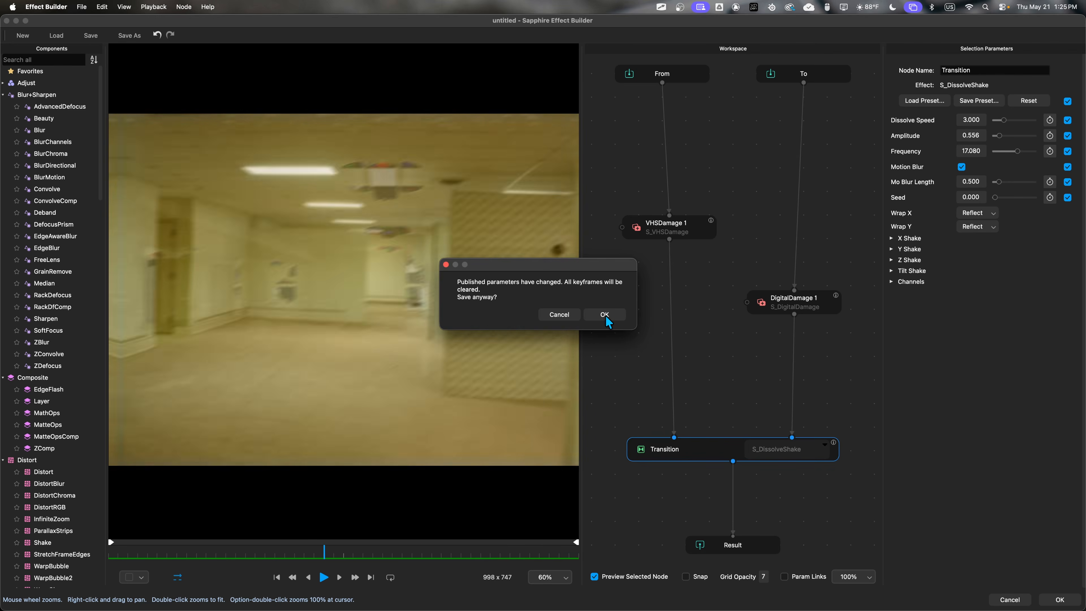
pyautogui.click(606, 316)
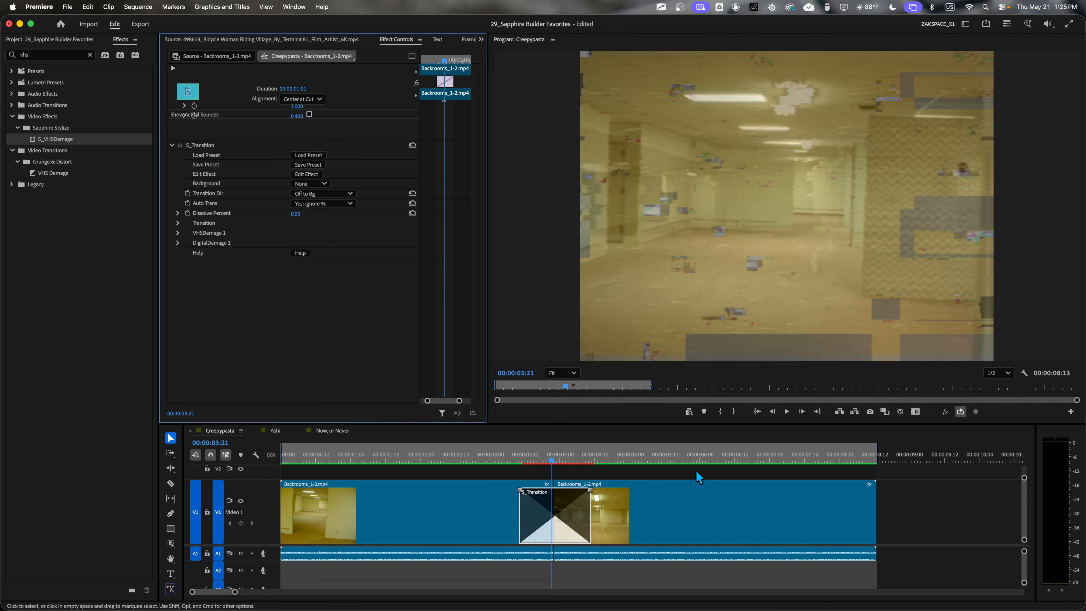
pyautogui.press('Return')
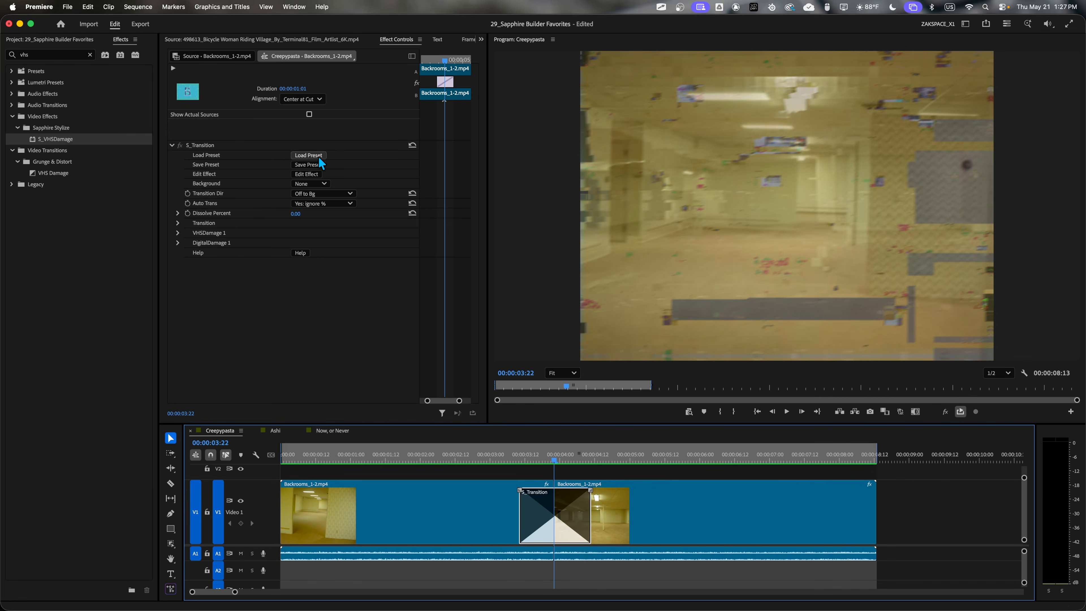
# - Save the transition as a preset named CreepyPasta with the description "Be careful...." and the author's name
pyautogui.click(319, 165)
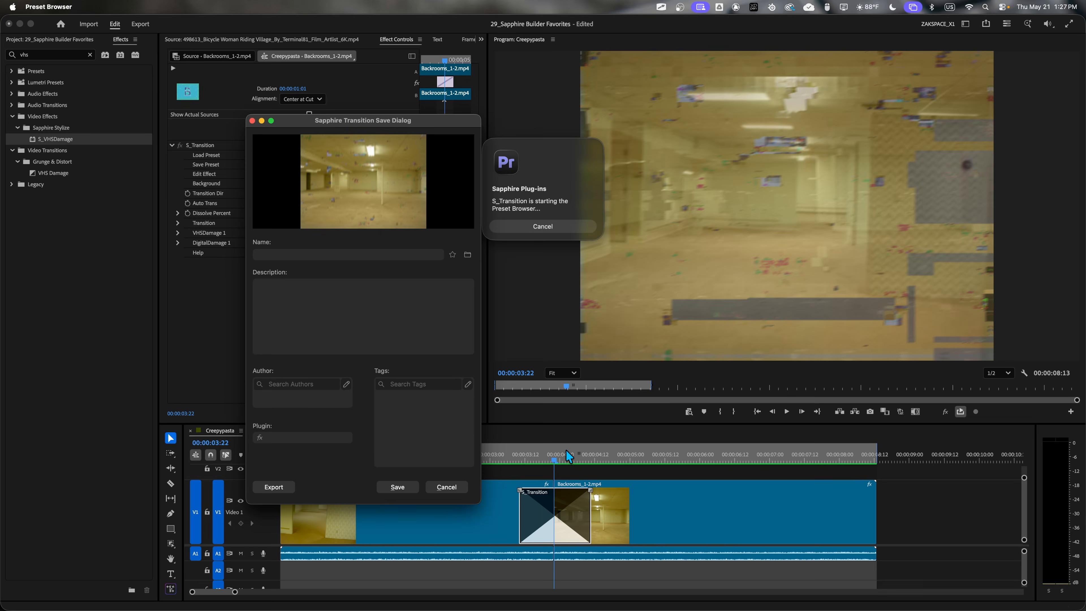
pyautogui.write('eful....')
pyautogui.click(318, 397)
pyautogui.write('Zak')
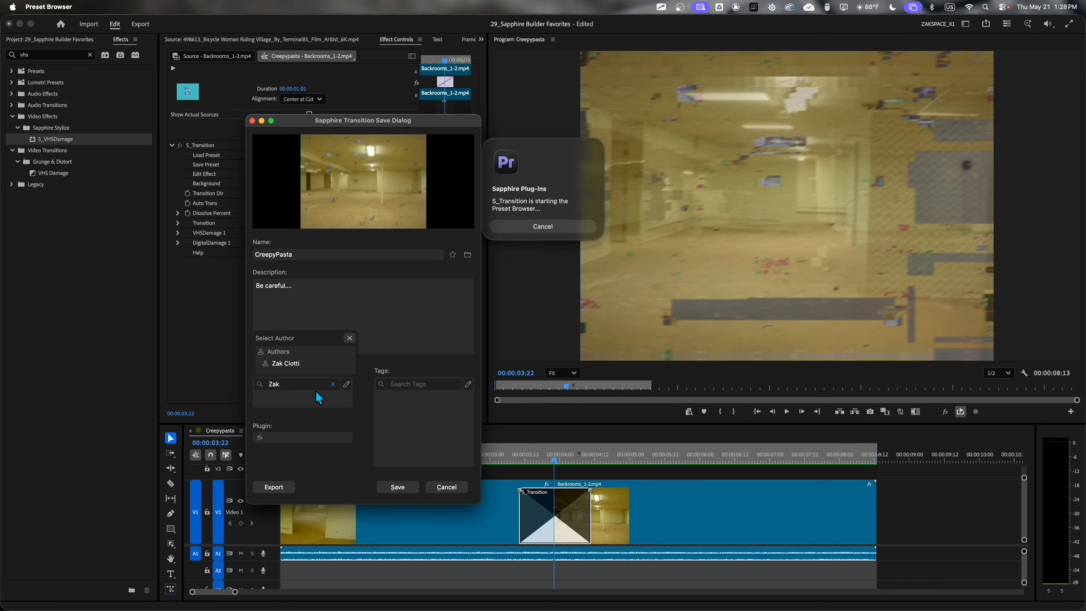
pyautogui.click(315, 366)
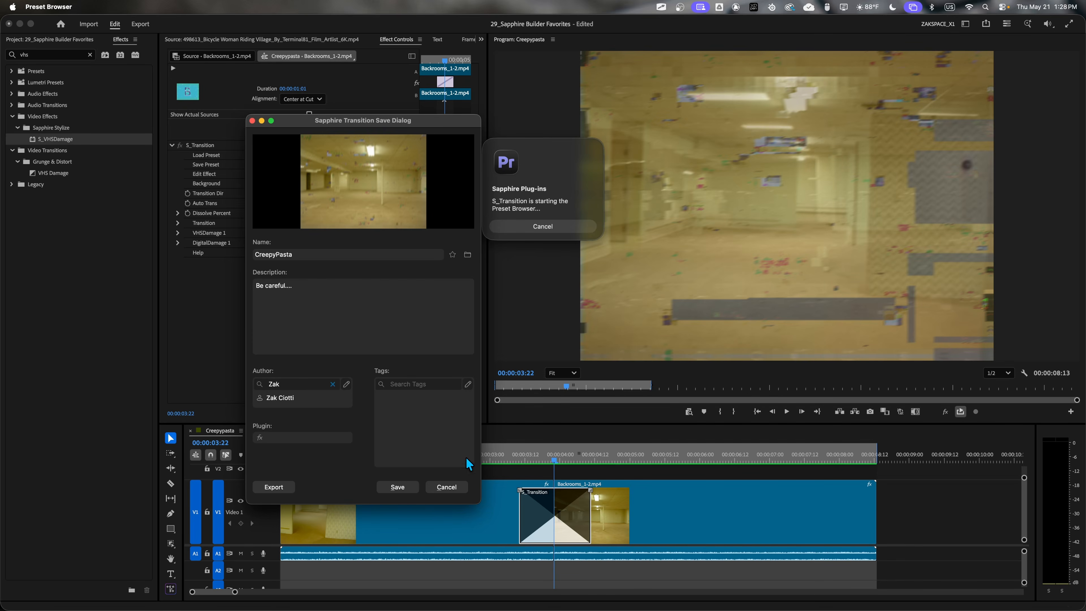
pyautogui.click(397, 486)
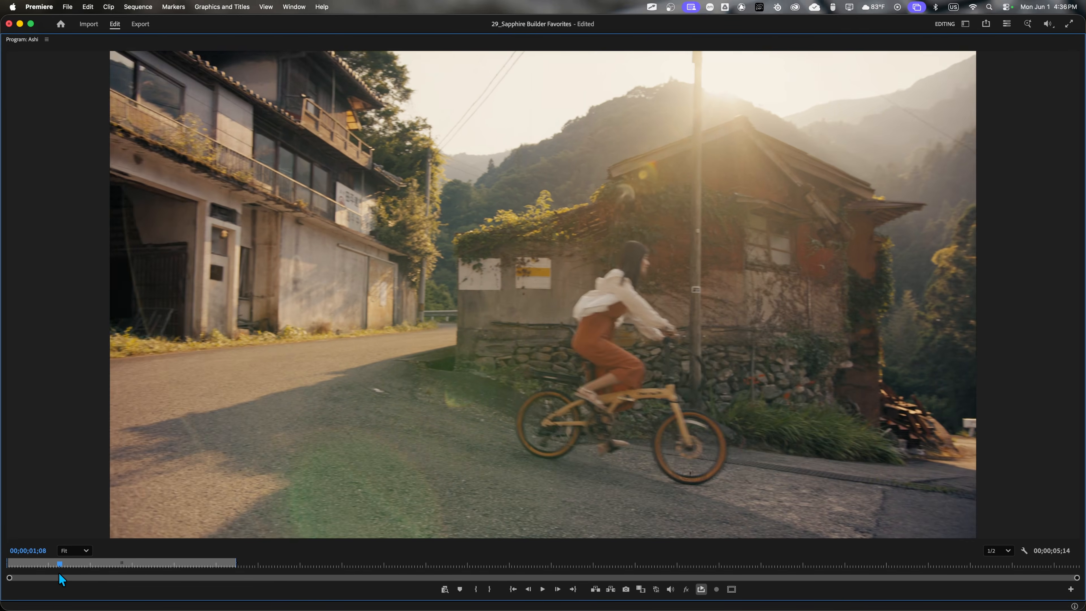
# - Find S_Transition, place it on the cut between the two bicycle clips in the Ashi sequence, and open it in the Effect Builder
pyautogui.moveTo(487, 244)
pyautogui.mouseDown()
pyautogui.moveTo(853, 141)
pyautogui.moveTo(552, 237)
pyautogui.moveTo(566, 237)
pyautogui.mouseUp()
pyautogui.click(72, 53)
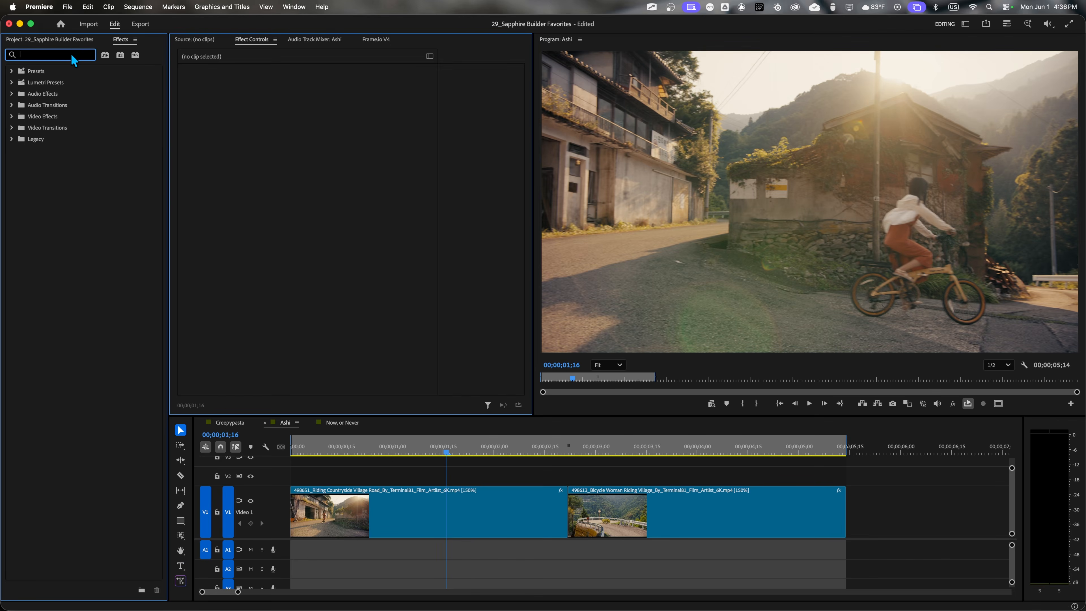
pyautogui.write('S_trans')
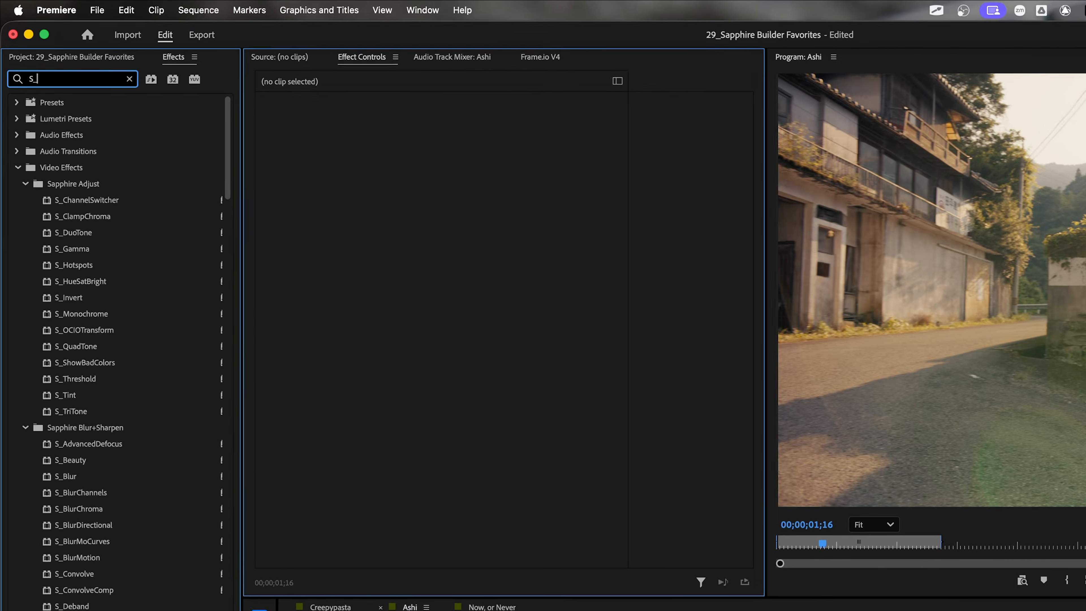
pyautogui.moveTo(83, 229); pyautogui.dragTo(569, 521)
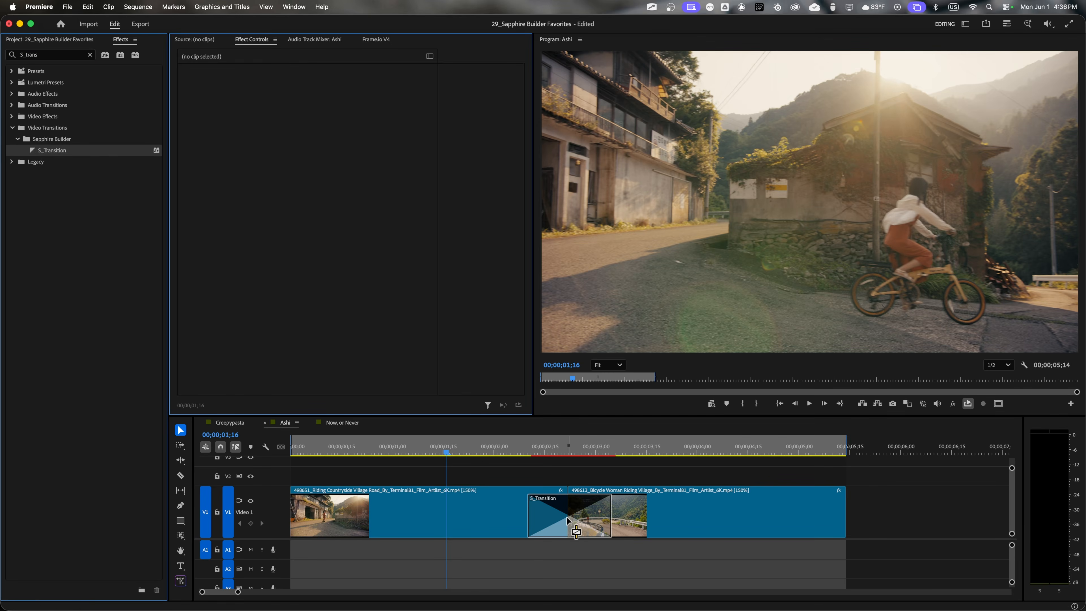
pyautogui.click(574, 521)
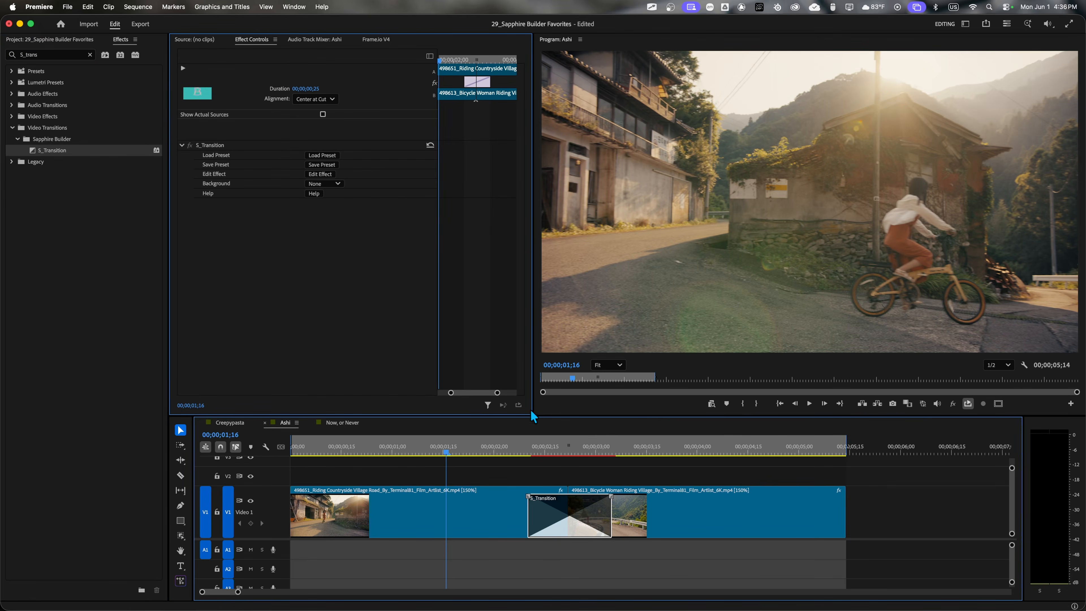
pyautogui.click(319, 174)
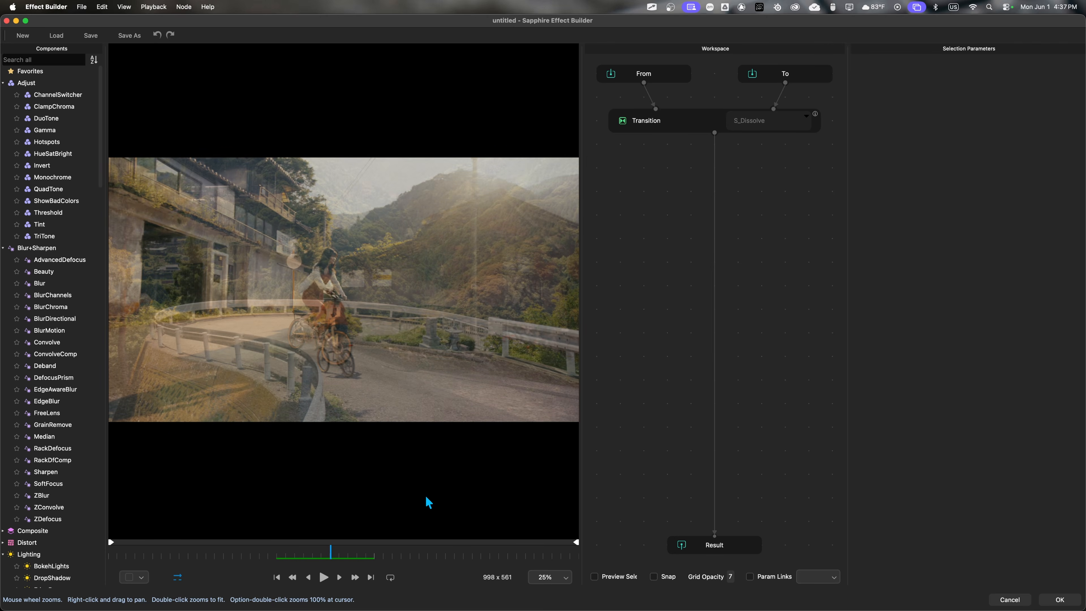
# - Move the Transition node down near the Result node and change its type to DissolveLightLeak
pyautogui.moveTo(683, 128); pyautogui.dragTo(685, 470)
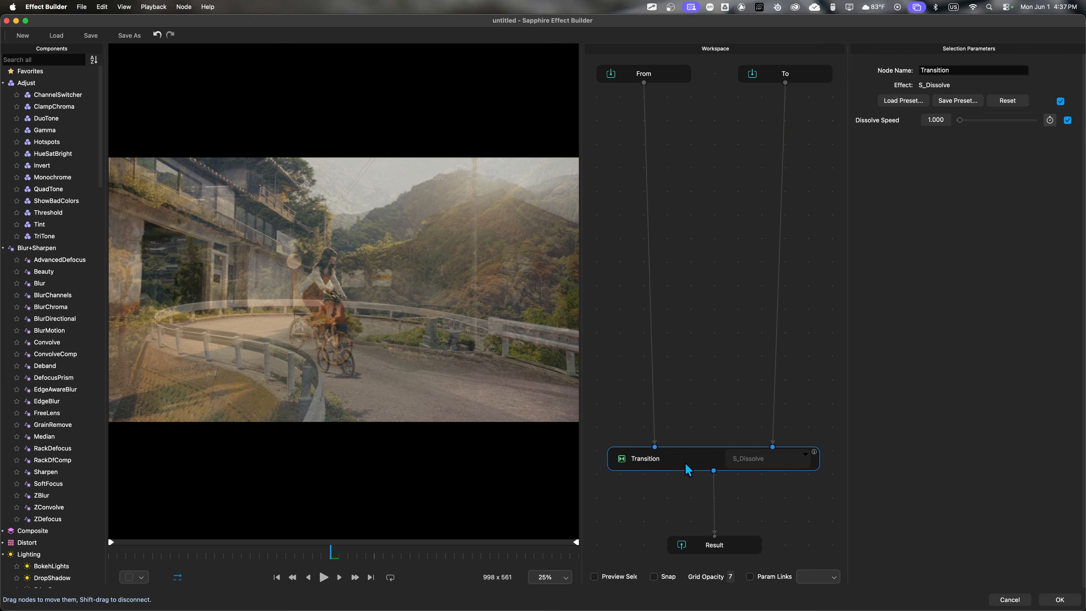
pyautogui.click(806, 457)
pyautogui.write('light')
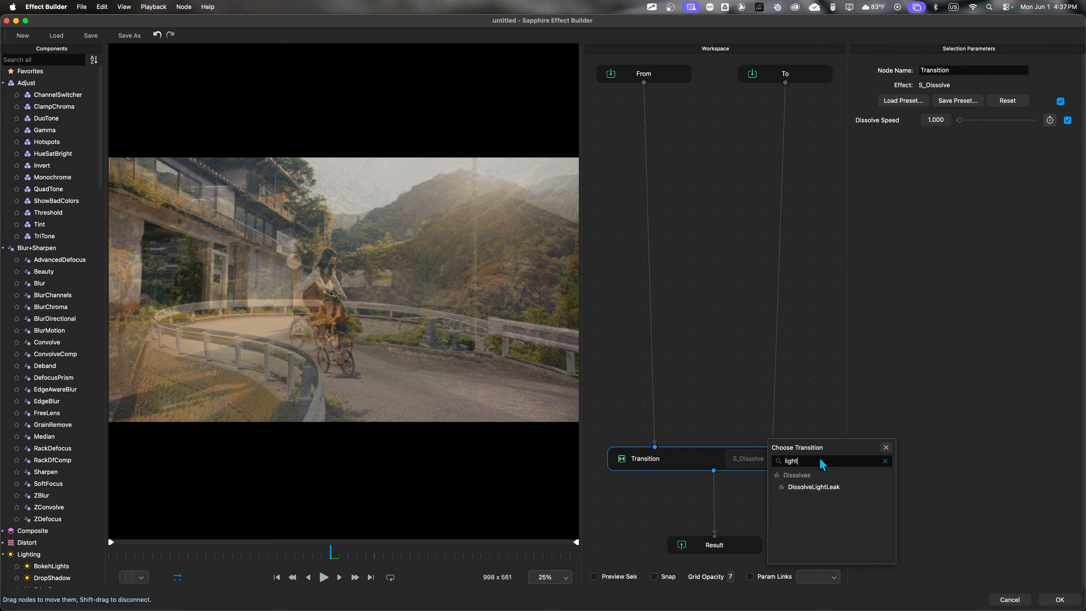
pyautogui.click(830, 487)
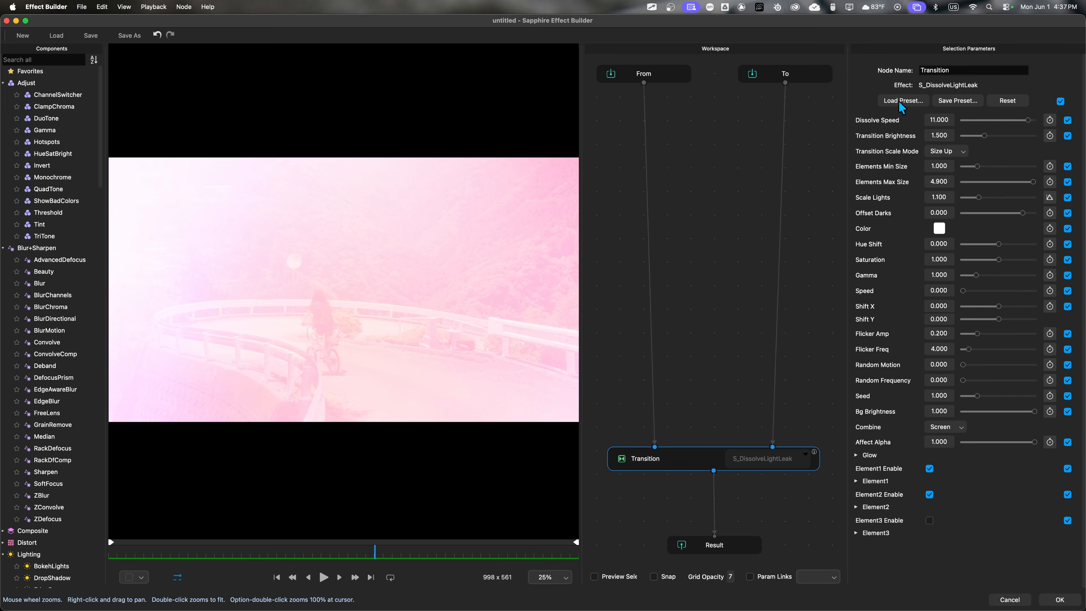
# - Compare several light-leak presets for the Transition node and load Energy Powered Anti Light Leak
pyautogui.click(902, 100)
pyautogui.click(285, 183)
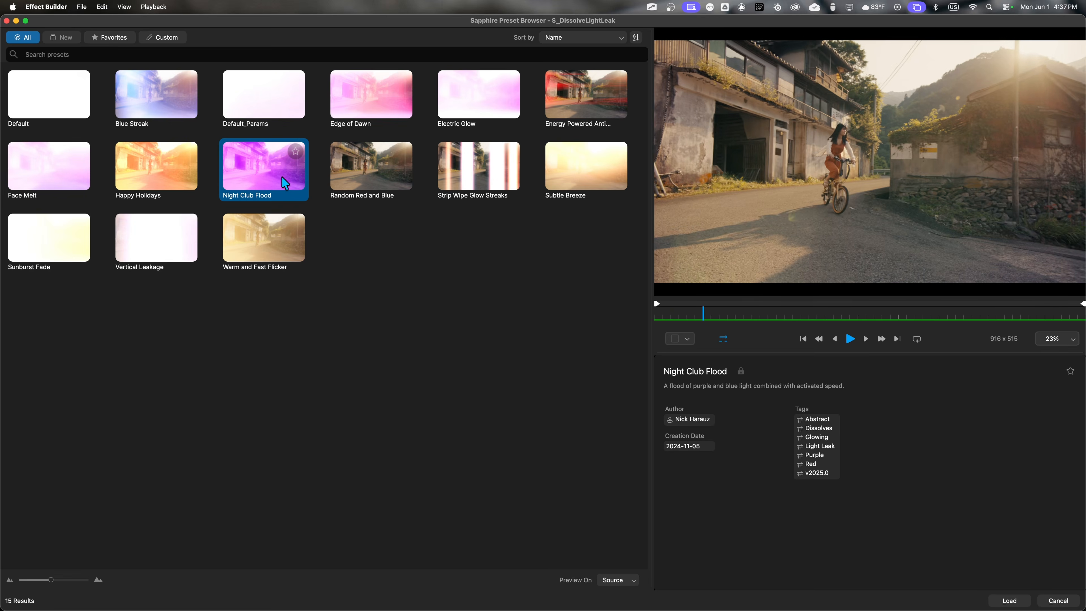
pyautogui.click(168, 179)
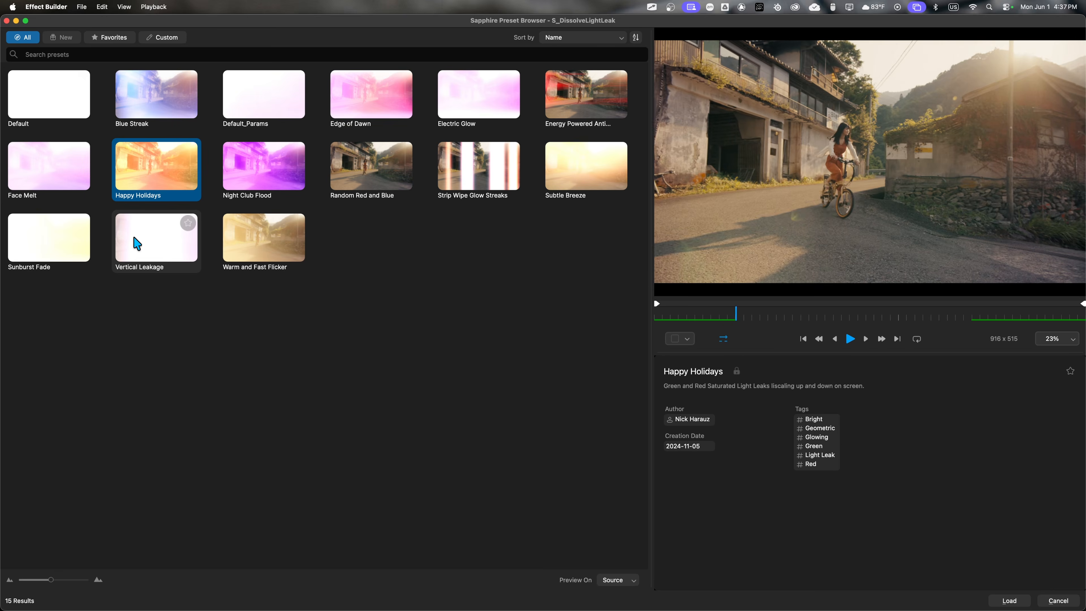
pyautogui.click(156, 241)
pyautogui.click(483, 172)
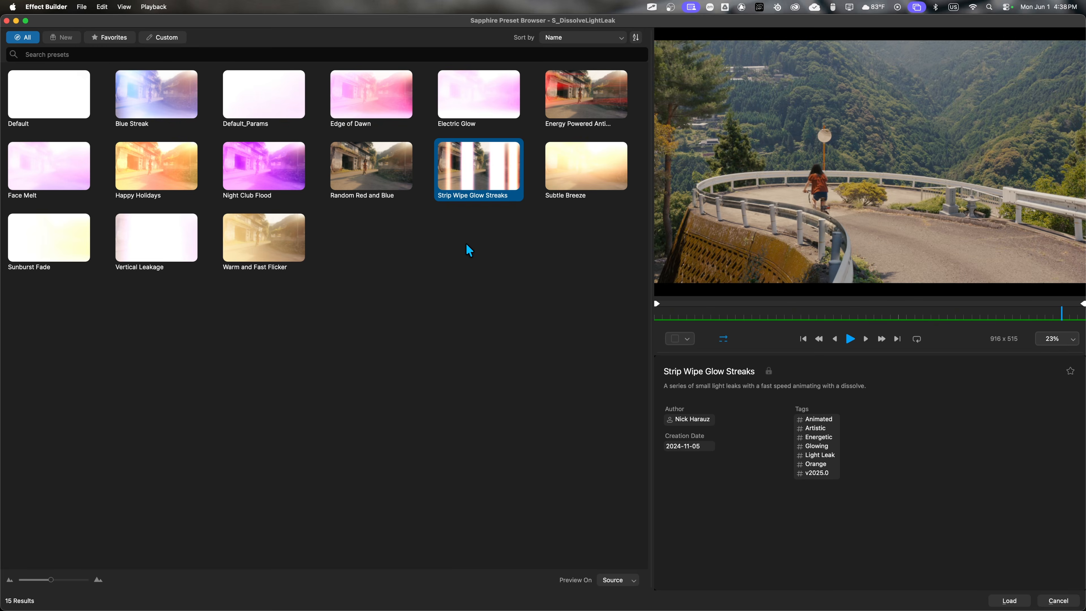
pyautogui.press('Right')
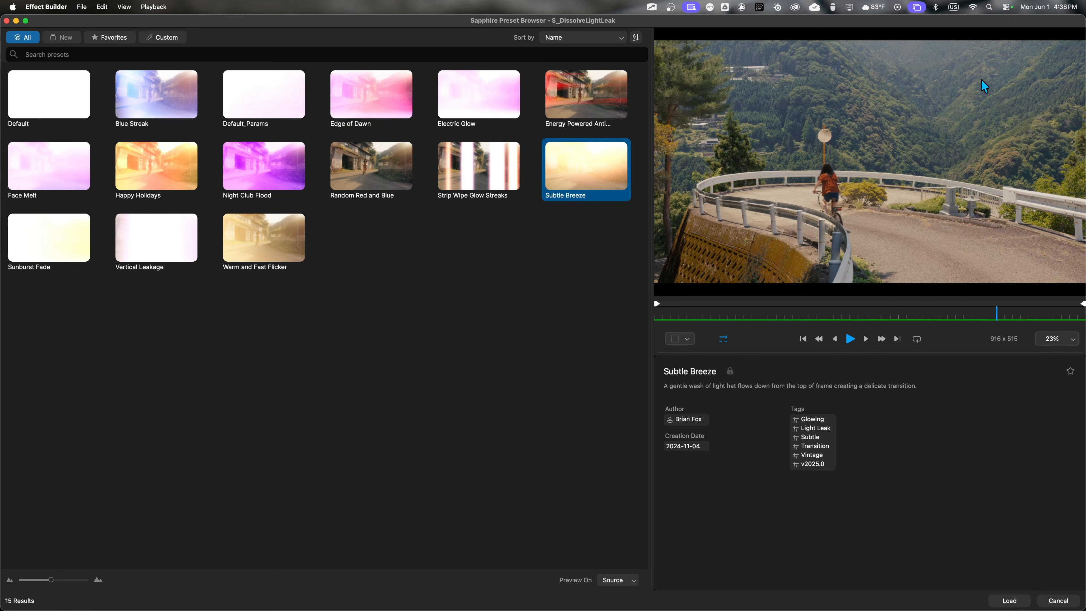
pyautogui.press('Up')
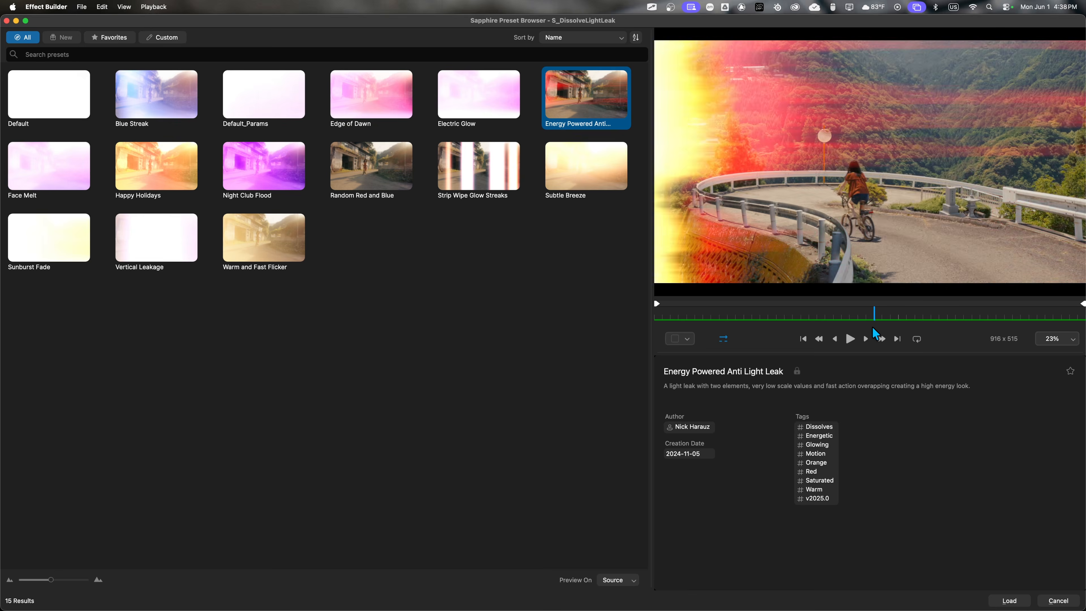
pyautogui.moveTo(875, 333); pyautogui.dragTo(735, 329)
pyautogui.click(1009, 600)
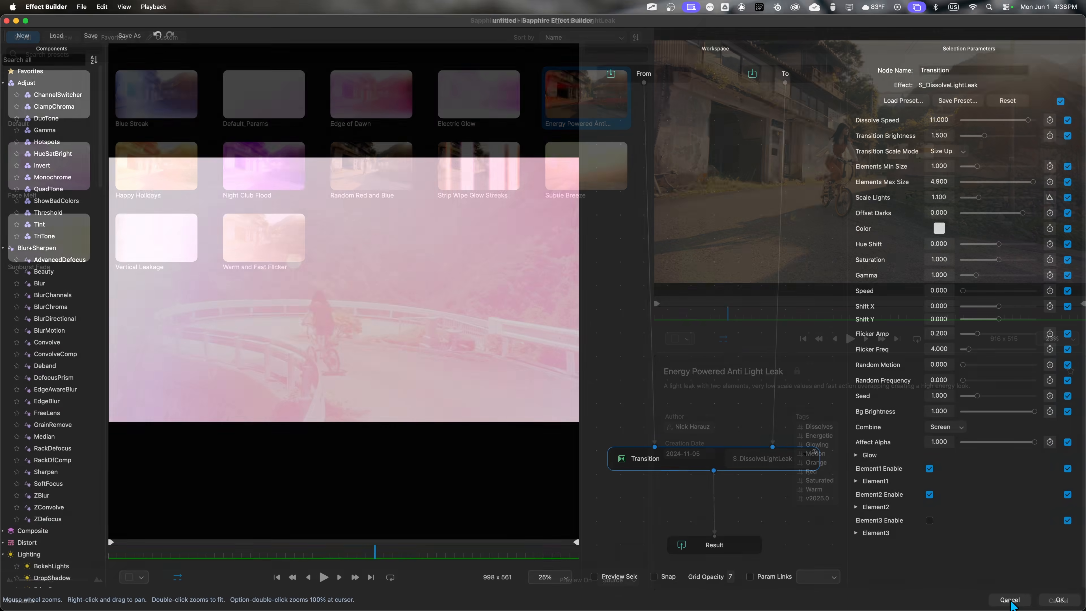
# - Play the light-leak transition and scrub through its preview to check the look
pyautogui.click(326, 577)
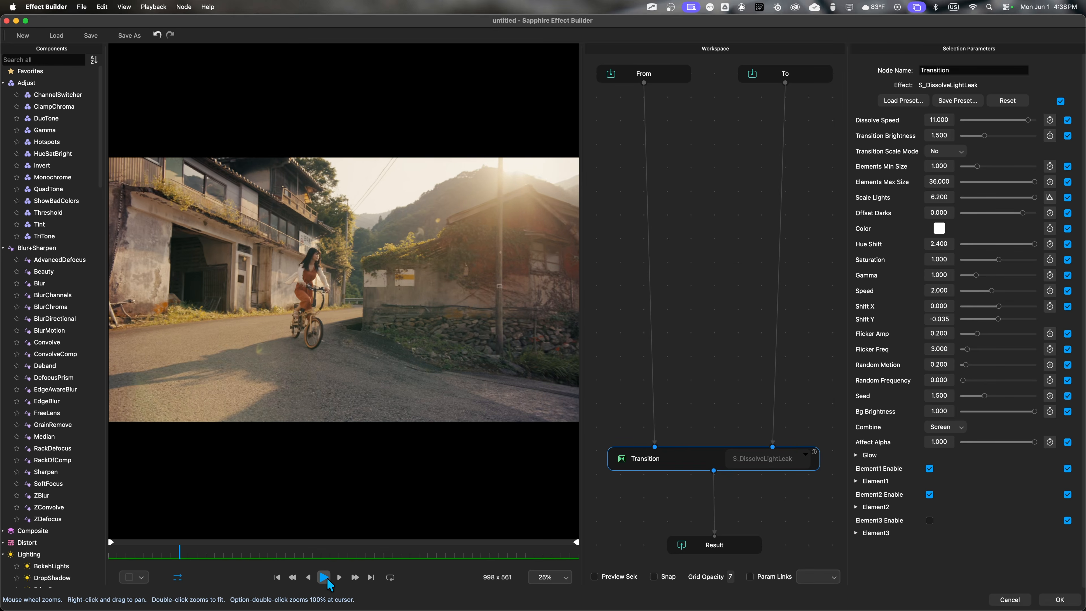
pyautogui.click(325, 577)
pyautogui.moveTo(392, 555); pyautogui.dragTo(322, 561)
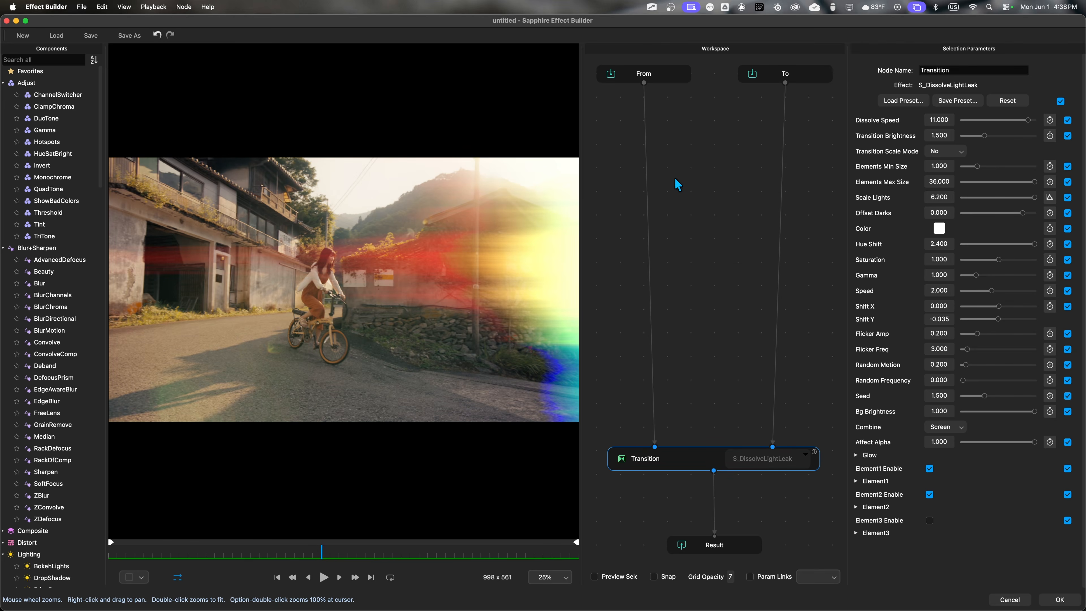
# - Find DefocusPrism, insert it between the From and Transition nodes, and adjust its Rel Height to 1.273
pyautogui.click(43, 60)
pyautogui.write('prism')
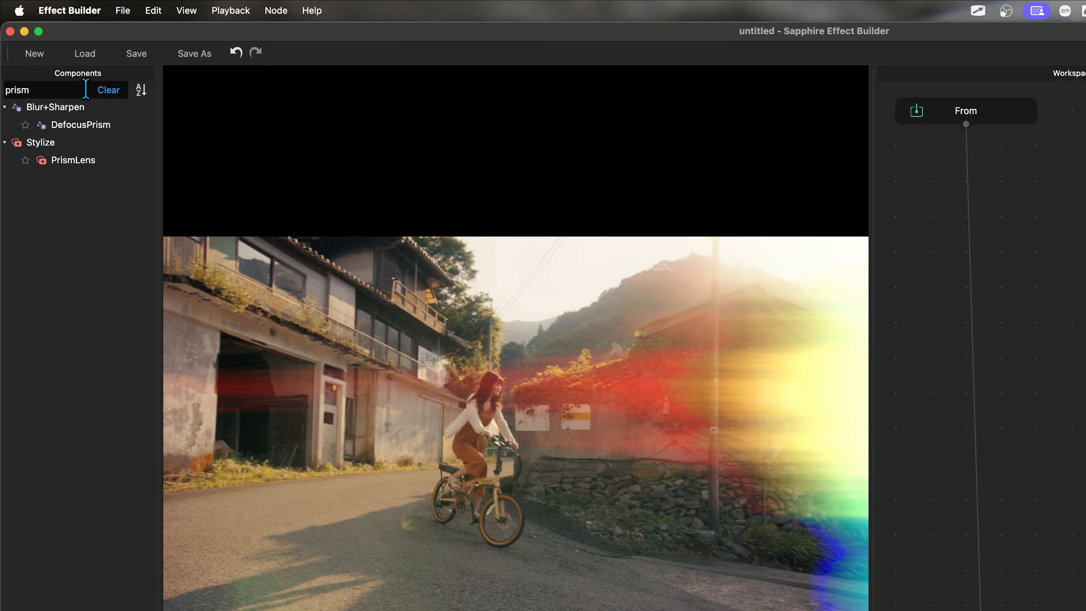
pyautogui.moveTo(67, 132); pyautogui.dragTo(968, 270)
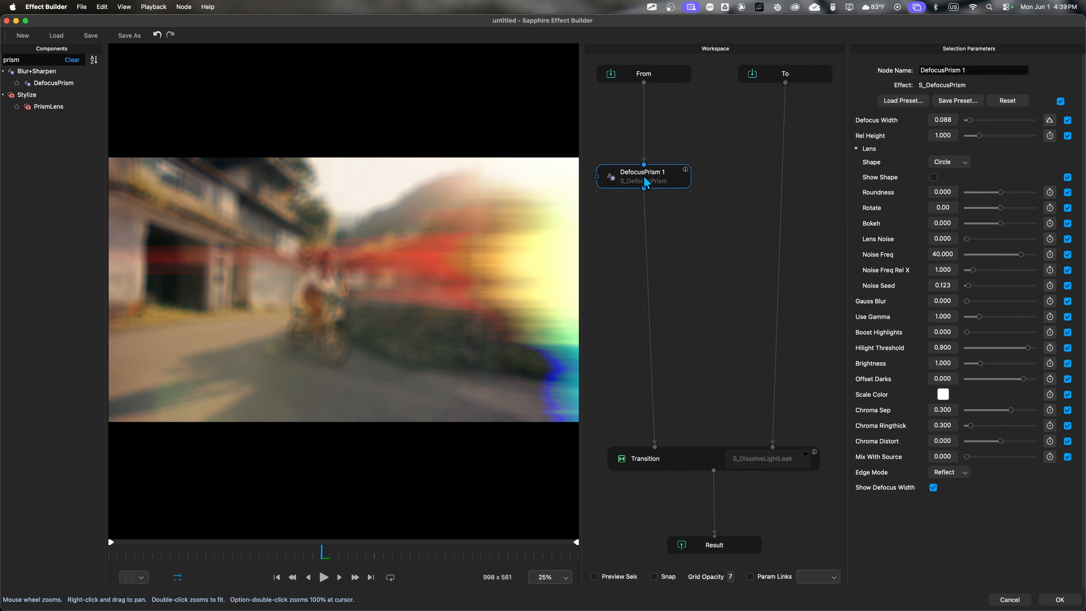
pyautogui.moveTo(346, 293); pyautogui.dragTo(346, 302)
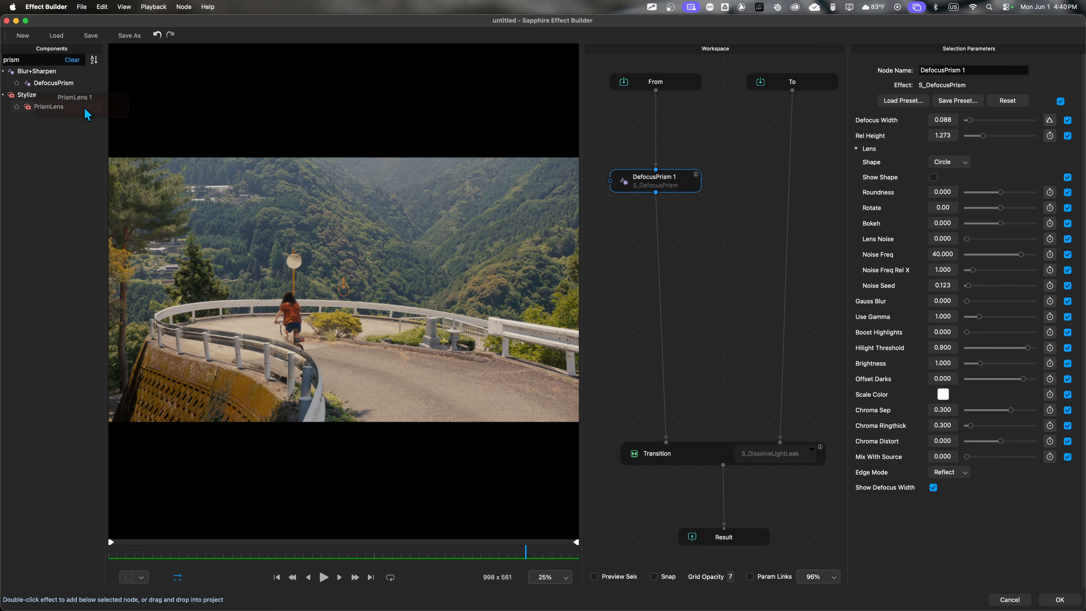
# - Insert a PrismLens node between the To and Transition nodes and scrub the preview back to the first clip
pyautogui.moveTo(85, 108); pyautogui.dragTo(737, 235)
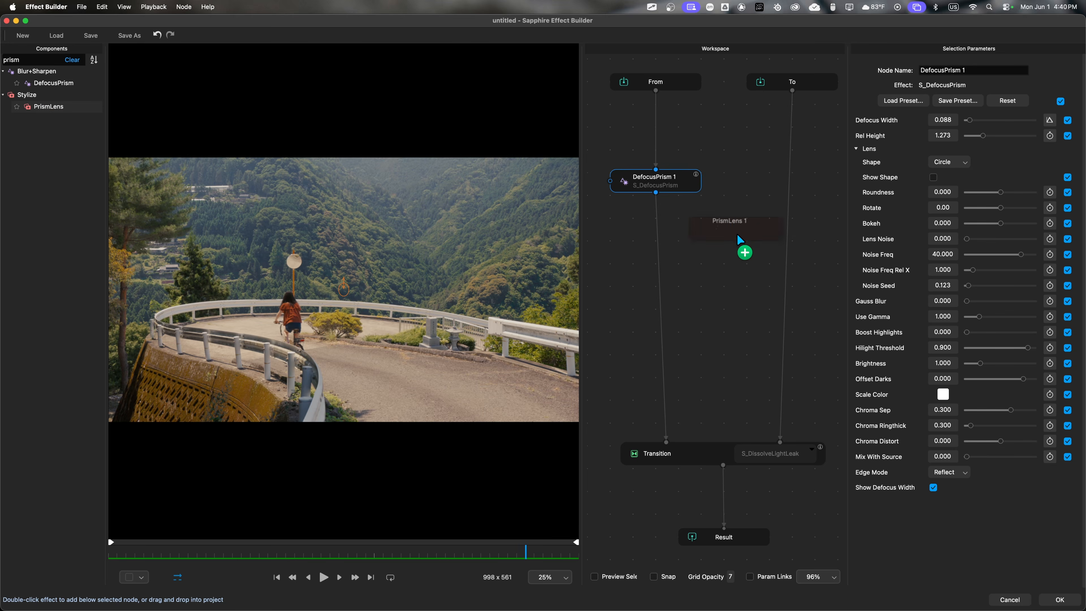
pyautogui.moveTo(778, 268); pyautogui.dragTo(786, 275)
pyautogui.moveTo(523, 552); pyautogui.dragTo(281, 563)
# - Uncheck all exposed DefocusPrism parameters except Brightness, Chroma Sep and Chroma Ringthick, and raise Brightness to 1.348
pyautogui.click(665, 189)
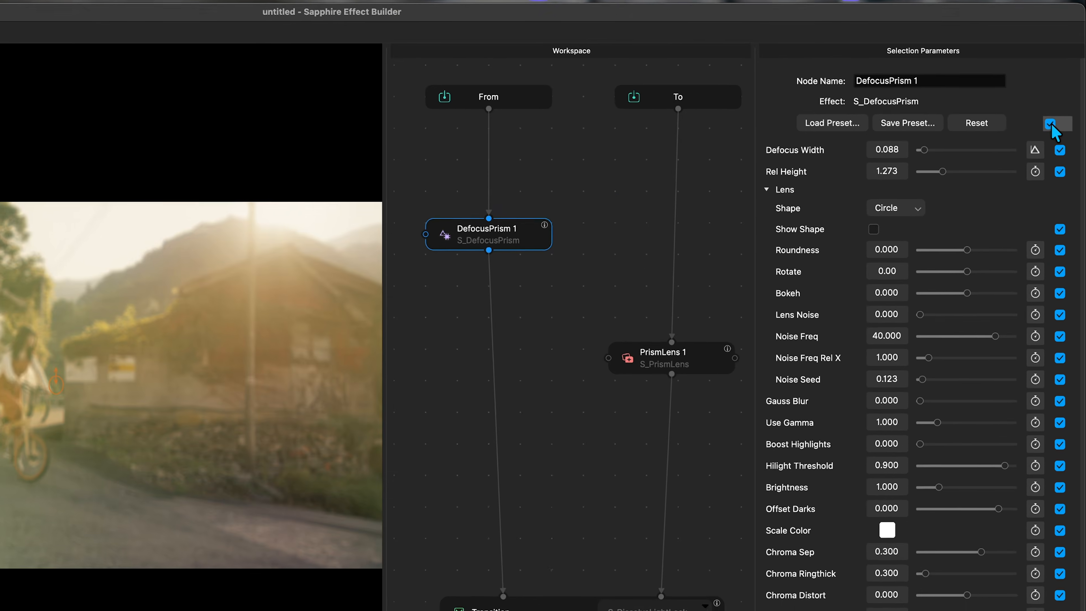
pyautogui.click(1059, 101)
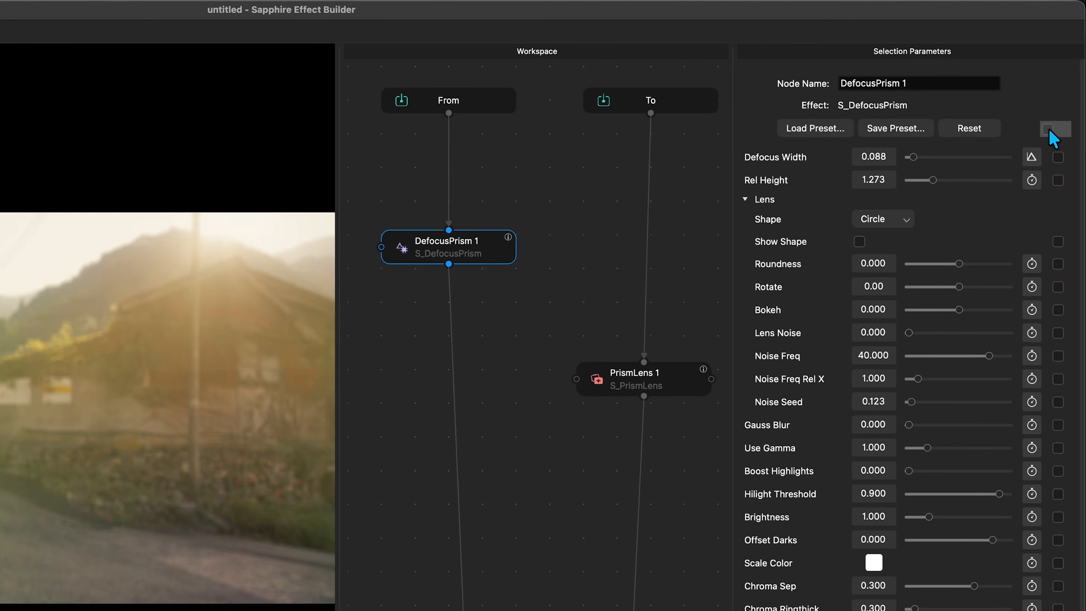
pyautogui.moveTo(932, 525); pyautogui.dragTo(937, 527)
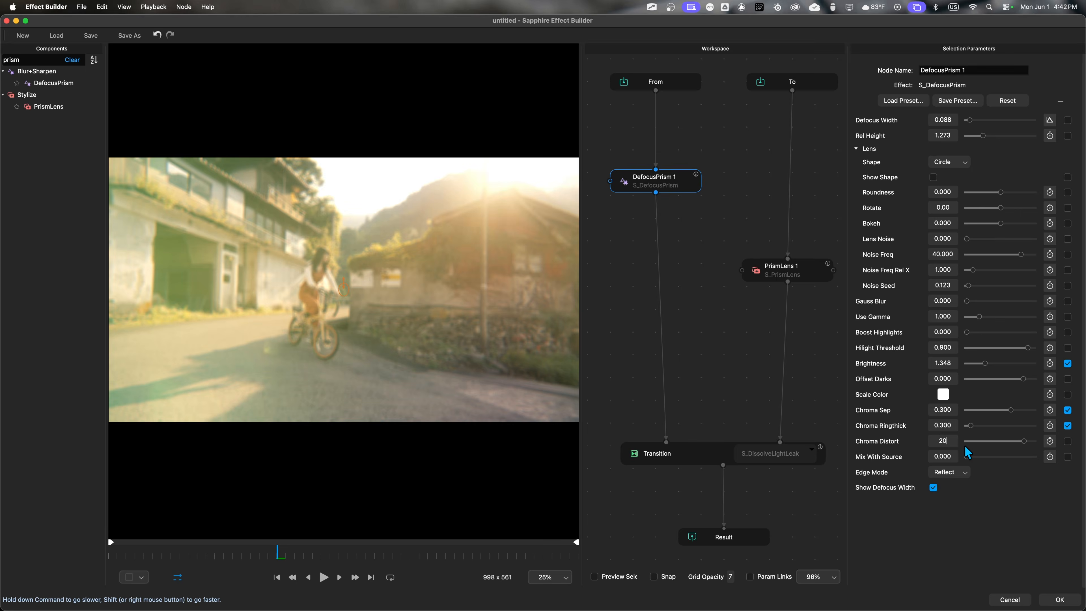
# - Set DefocusPrism's Chroma Distort to 5 after trying 20, and scrub the preview across the transition
pyautogui.press('Return')
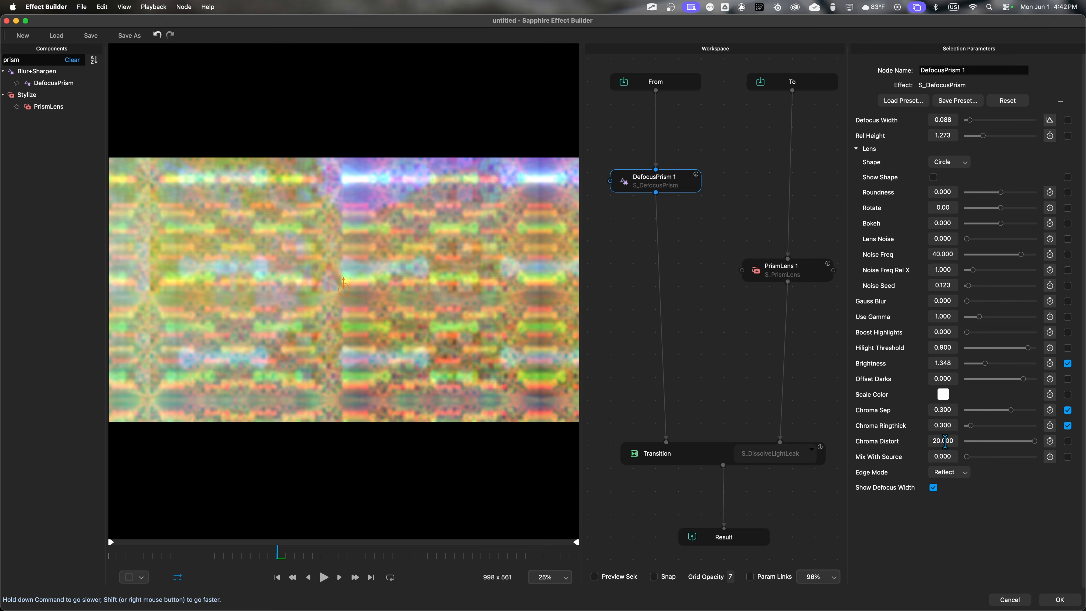
pyautogui.press('super+z')
pyautogui.write('5')
pyautogui.press('Return')
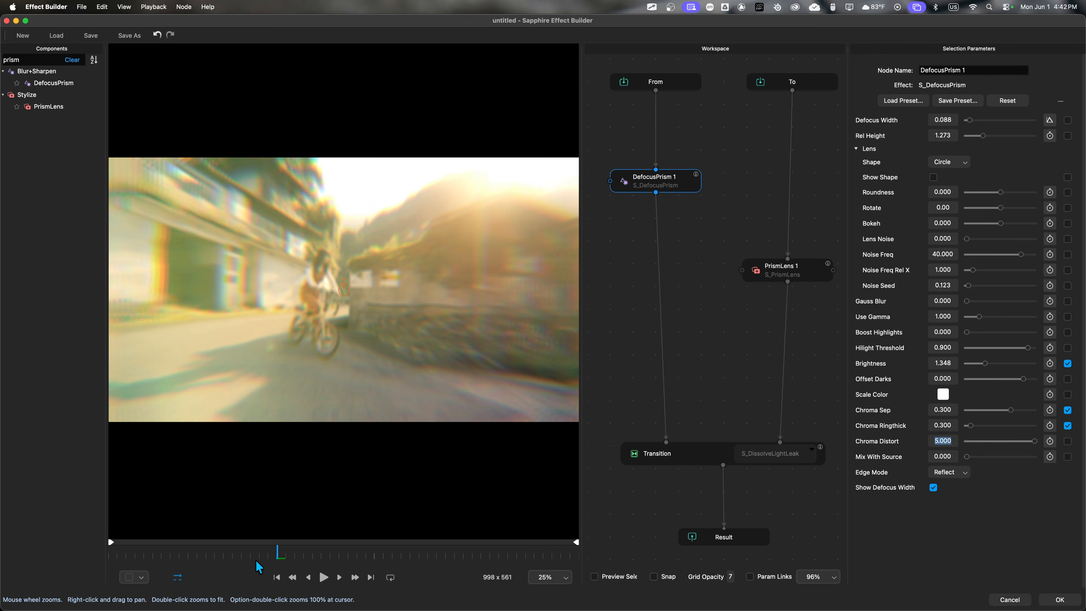
pyautogui.click(242, 554)
pyautogui.moveTo(242, 555); pyautogui.dragTo(413, 576)
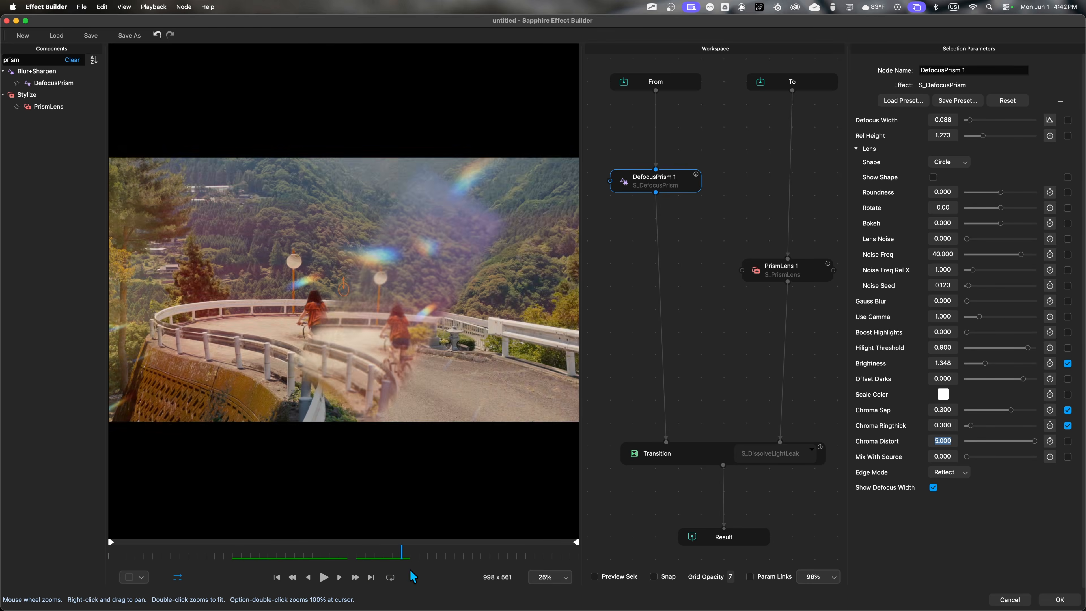
pyautogui.moveTo(139, 556); pyautogui.dragTo(254, 570)
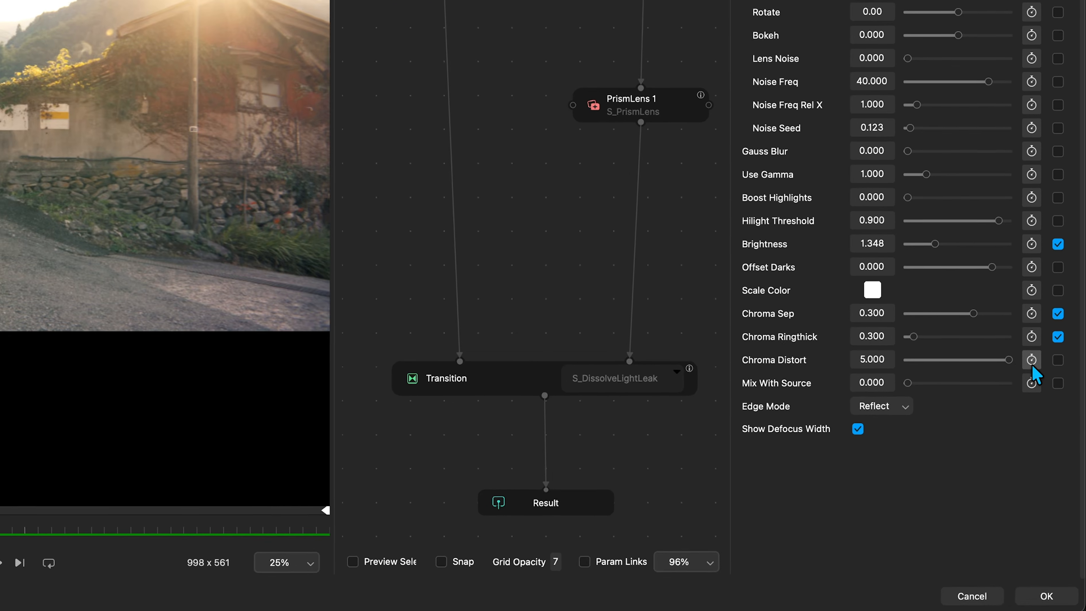
# - Animate Chroma Distort with a rise-and-fall curve, using partial Slow In and Slow Out, an early Mid Time and maximum Slow Middle
pyautogui.click(1041, 406)
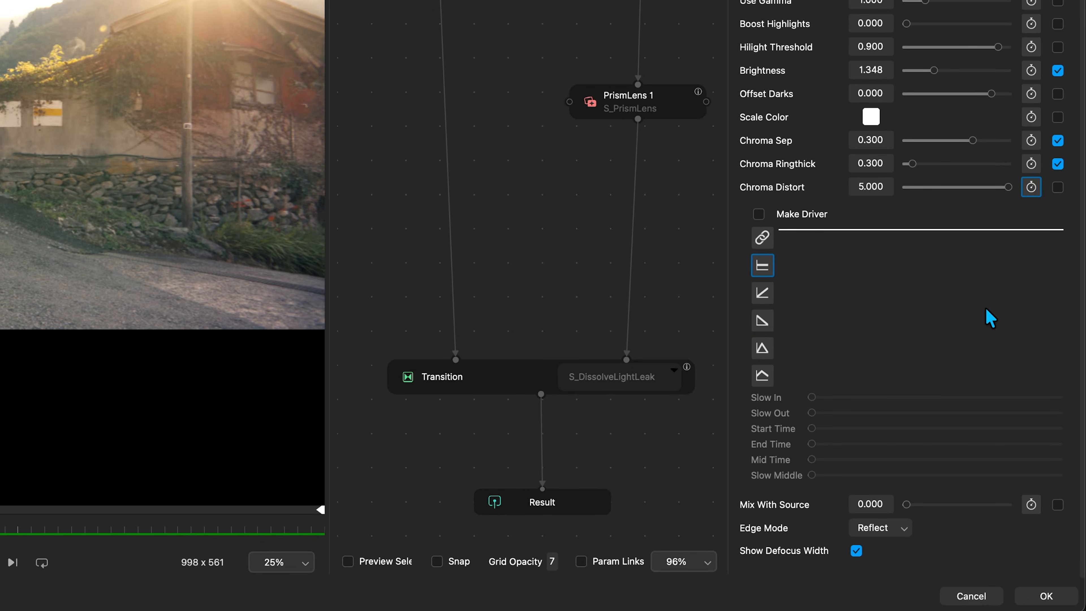
pyautogui.click(765, 350)
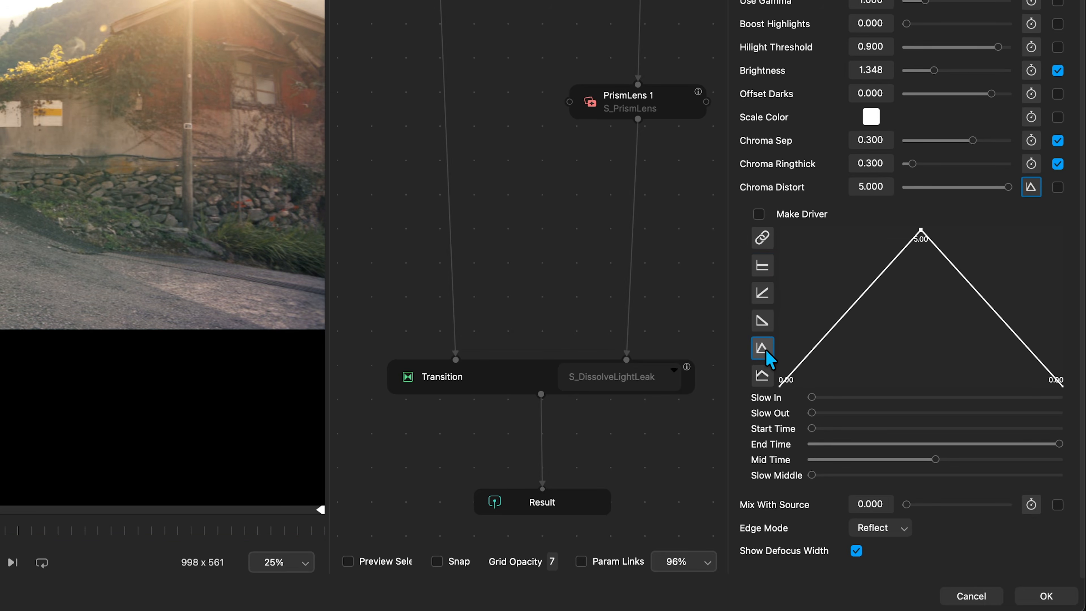
pyautogui.moveTo(805, 400); pyautogui.dragTo(943, 409)
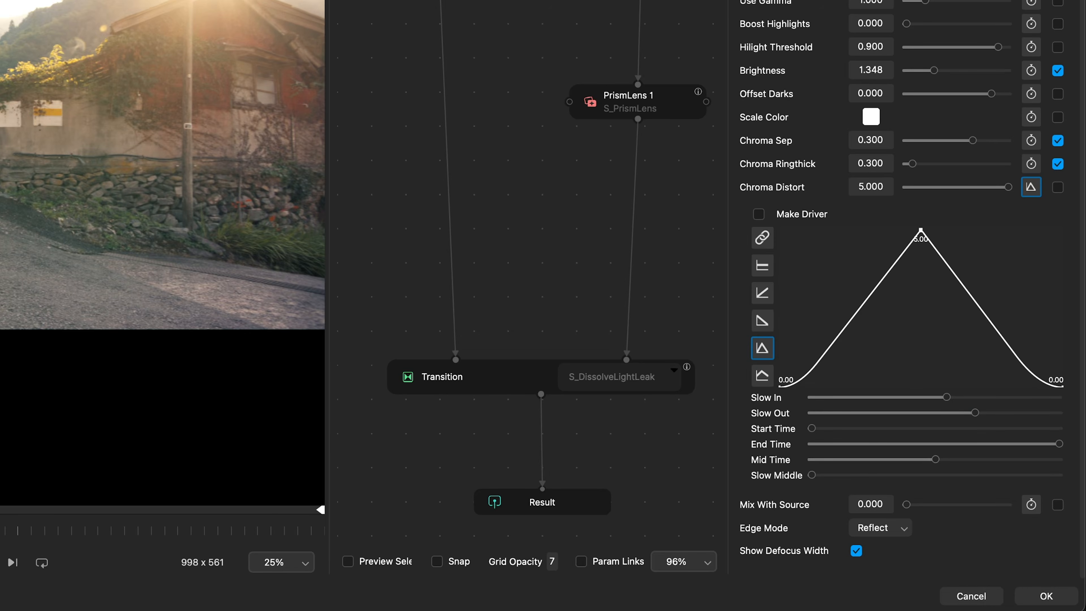
pyautogui.moveTo(1058, 443)
pyautogui.mouseDown()
pyautogui.moveTo(780, 444)
pyautogui.moveTo(1064, 449)
pyautogui.mouseUp()
pyautogui.moveTo(948, 471); pyautogui.dragTo(1062, 482)
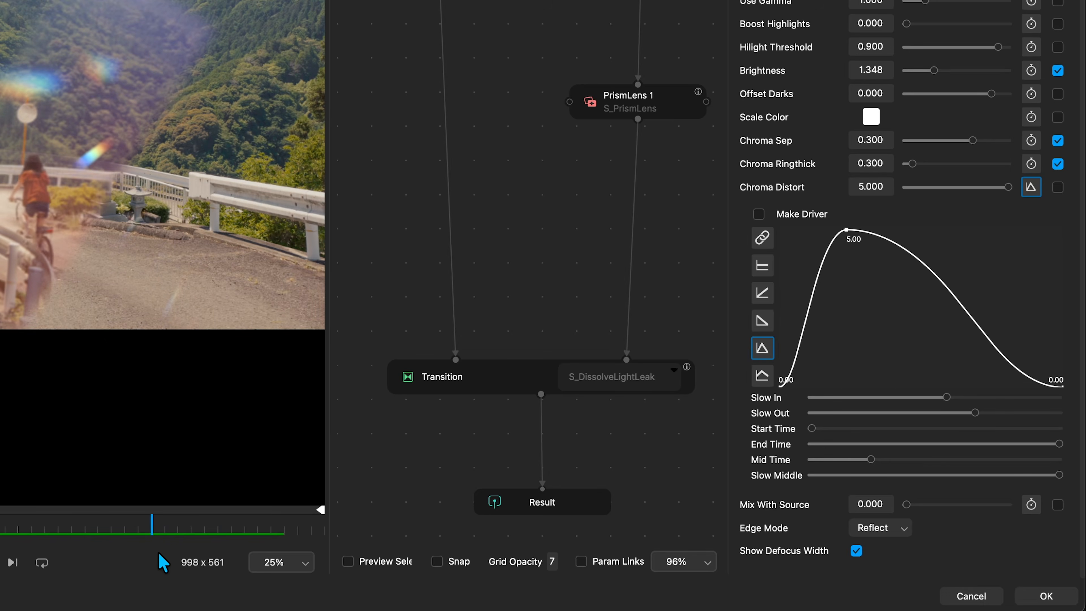
pyautogui.moveTo(157, 553); pyautogui.dragTo(168, 562)
# - Animate PrismLens Reflection Opacity with a rise-and-fall curve whose Mid Time is near the end and Slow Middle is at maximum
pyautogui.click(664, 111)
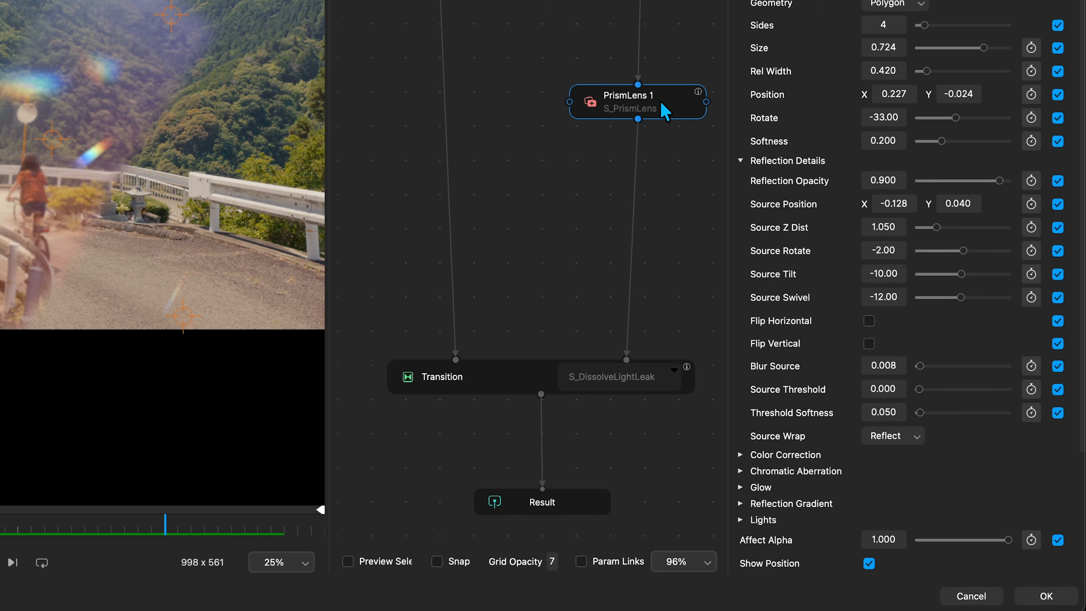
pyautogui.scroll(-5, 808, 17)
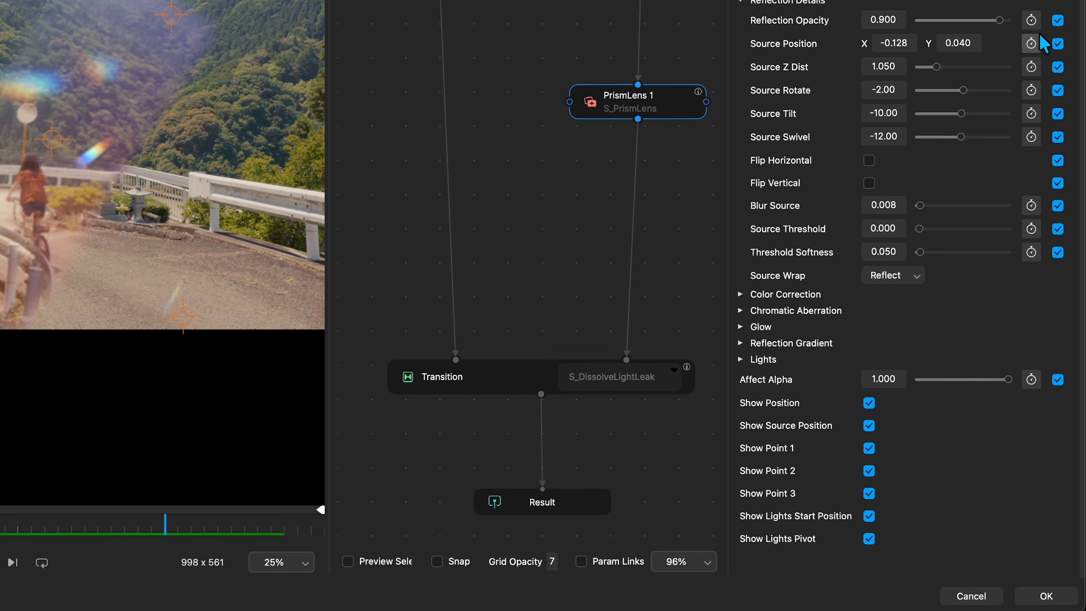
pyautogui.click(1031, 21)
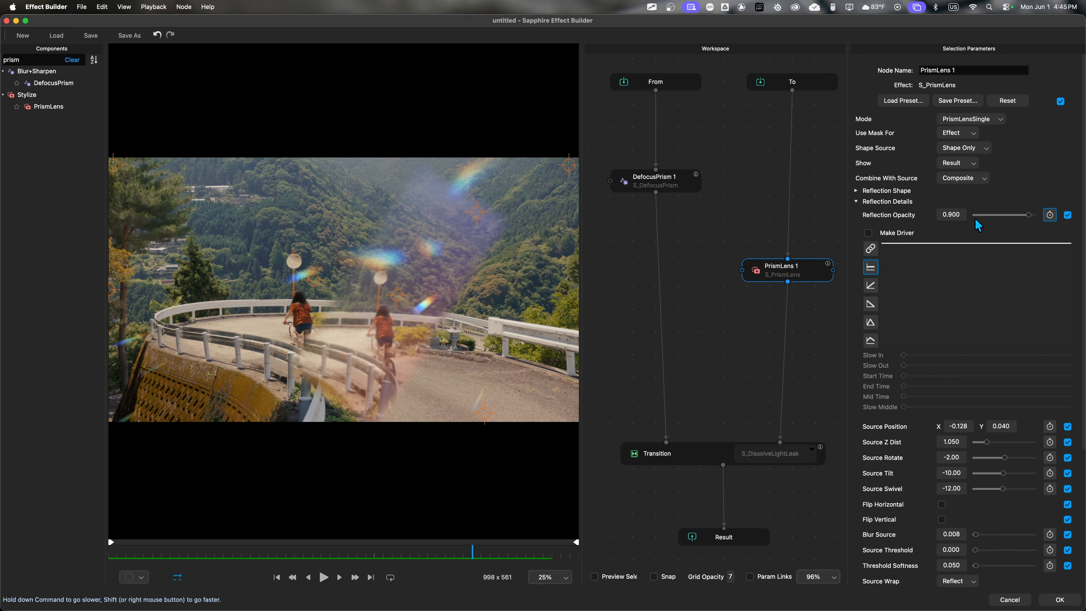
pyautogui.moveTo(1025, 215); pyautogui.dragTo(1040, 232)
pyautogui.moveTo(1004, 398); pyautogui.dragTo(1058, 398)
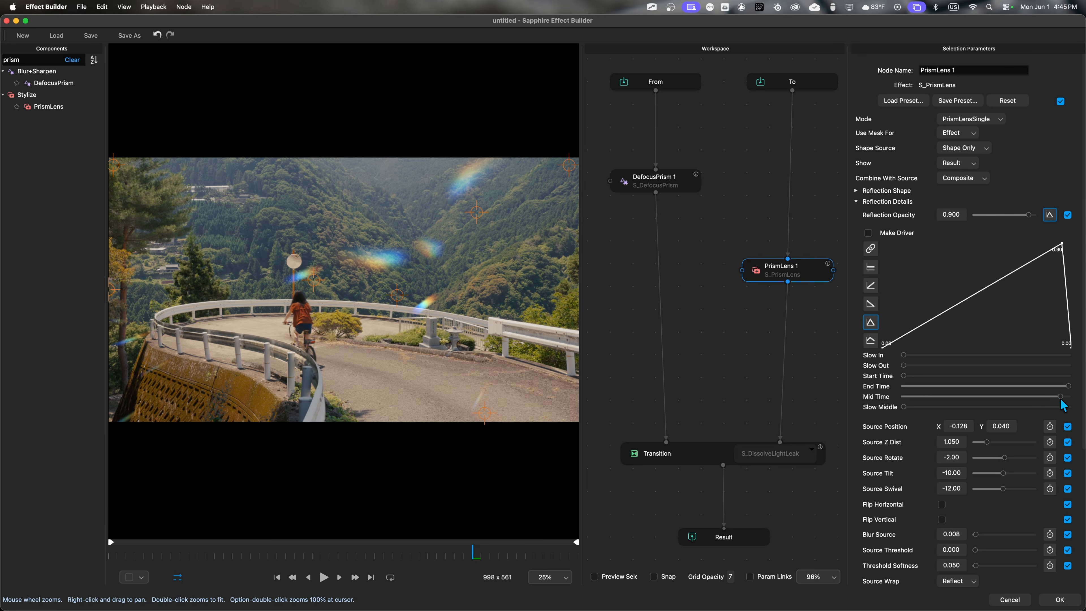
pyautogui.moveTo(936, 410); pyautogui.dragTo(1053, 403)
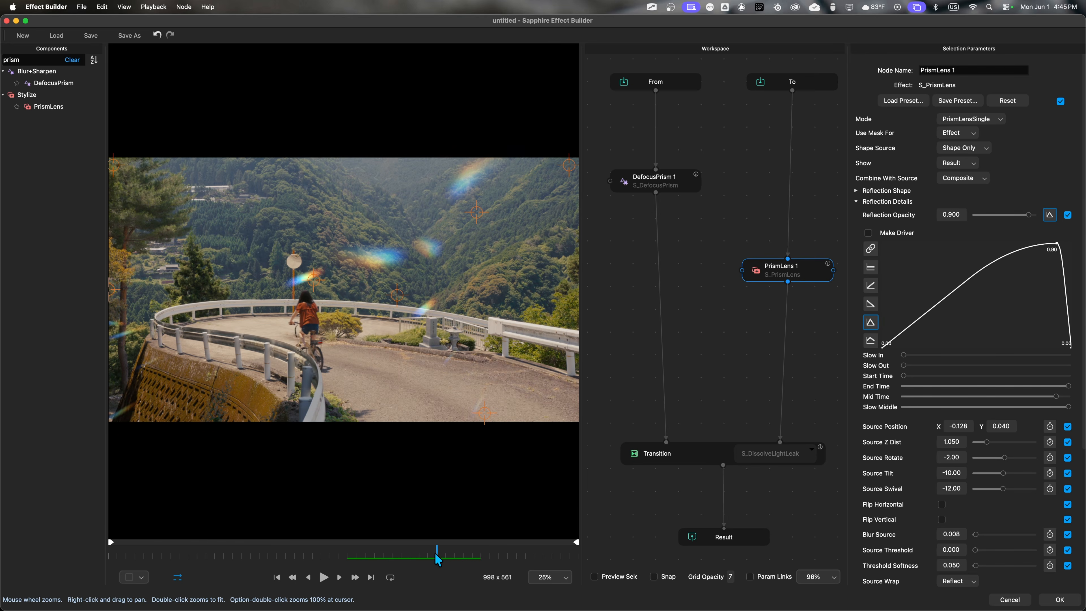
pyautogui.moveTo(440, 556)
pyautogui.mouseDown()
pyautogui.moveTo(412, 557)
pyautogui.moveTo(487, 558)
pyautogui.moveTo(448, 559)
pyautogui.mouseUp()
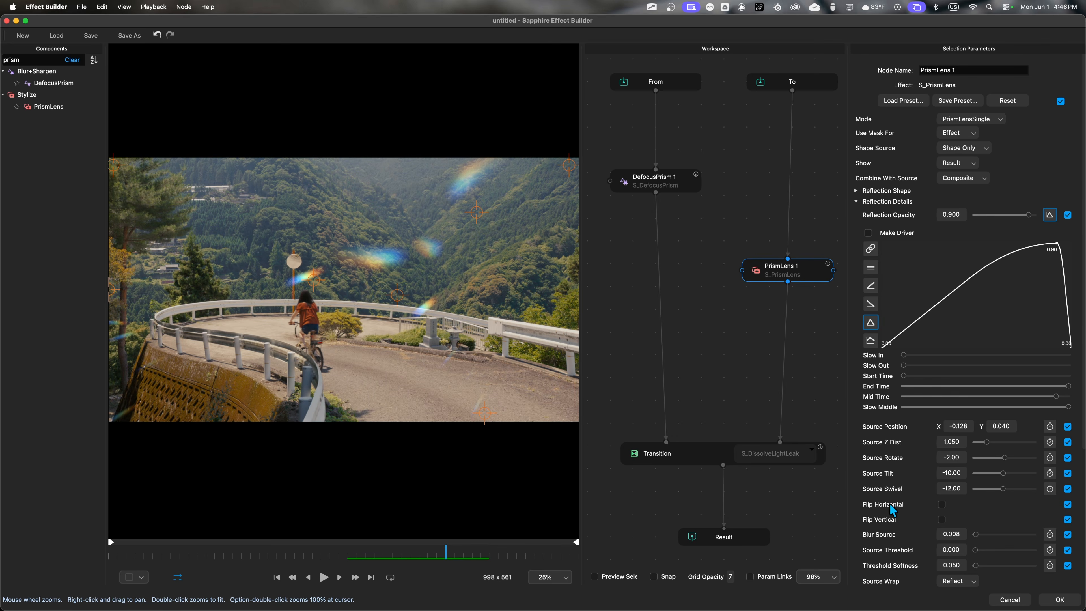
# - Animate PrismLens Lights Brightness with a rise-and-fall curve, Mid Time near the end and maximum Slow Middle, and scrub the preview
pyautogui.click(856, 201)
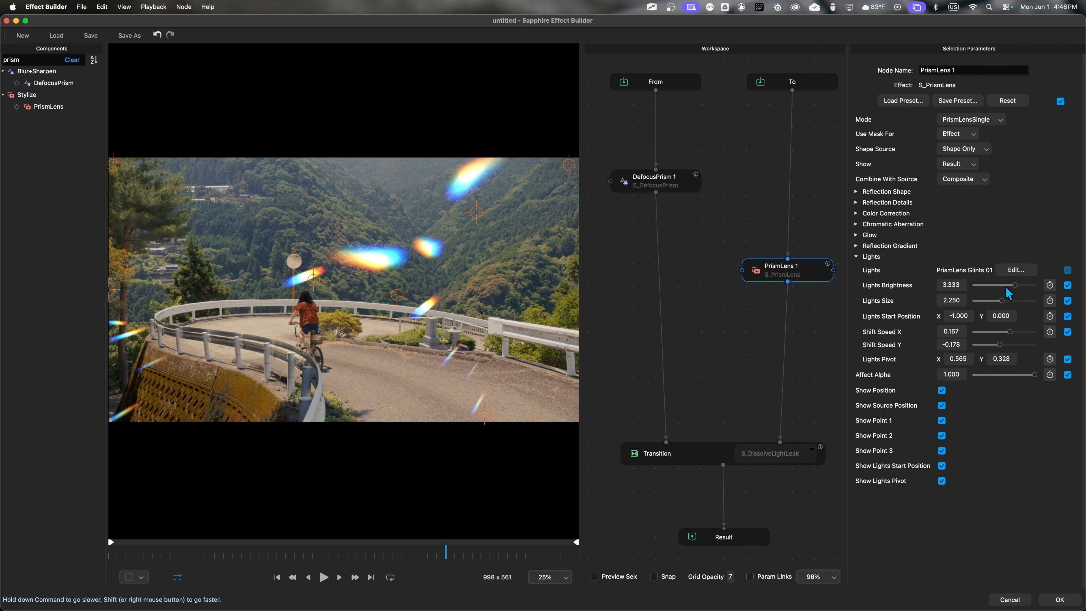
pyautogui.click(1049, 284)
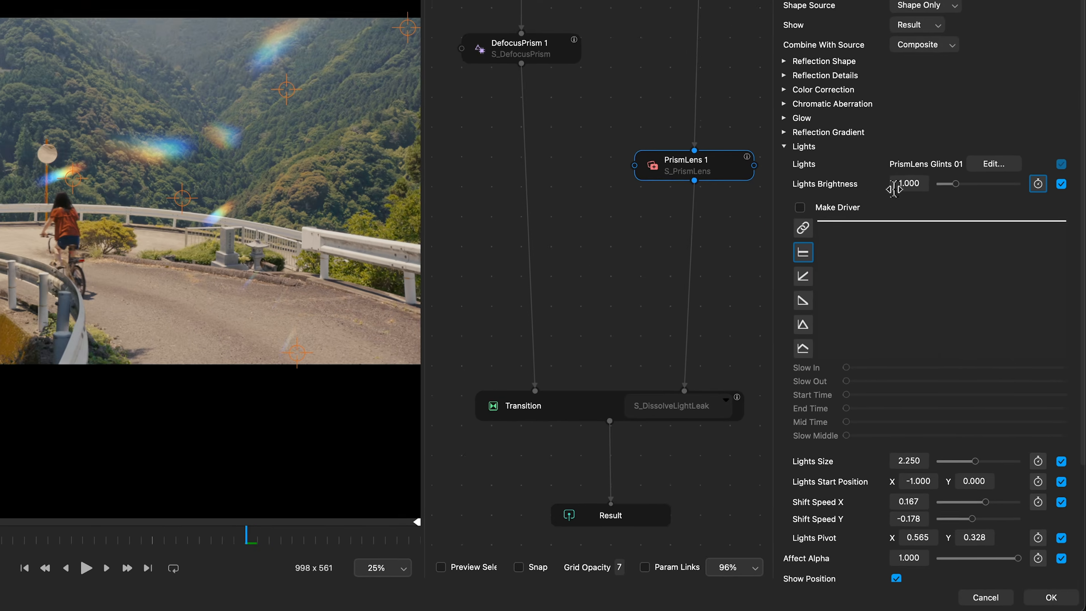
pyautogui.click(763, 284)
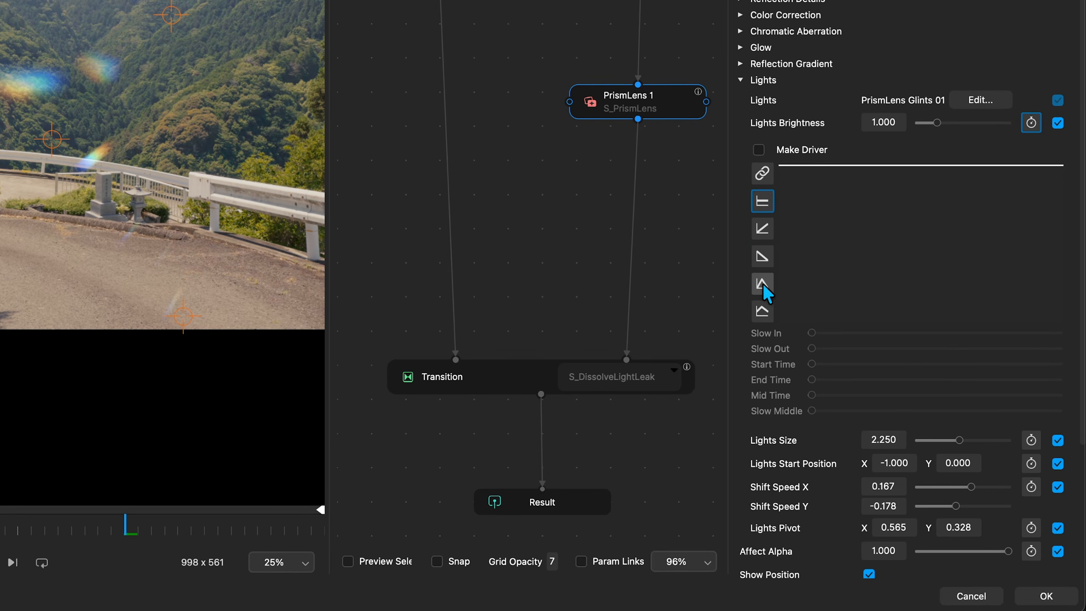
pyautogui.click(762, 258)
pyautogui.click(762, 283)
pyautogui.moveTo(938, 395); pyautogui.dragTo(1053, 402)
pyautogui.click(1055, 411)
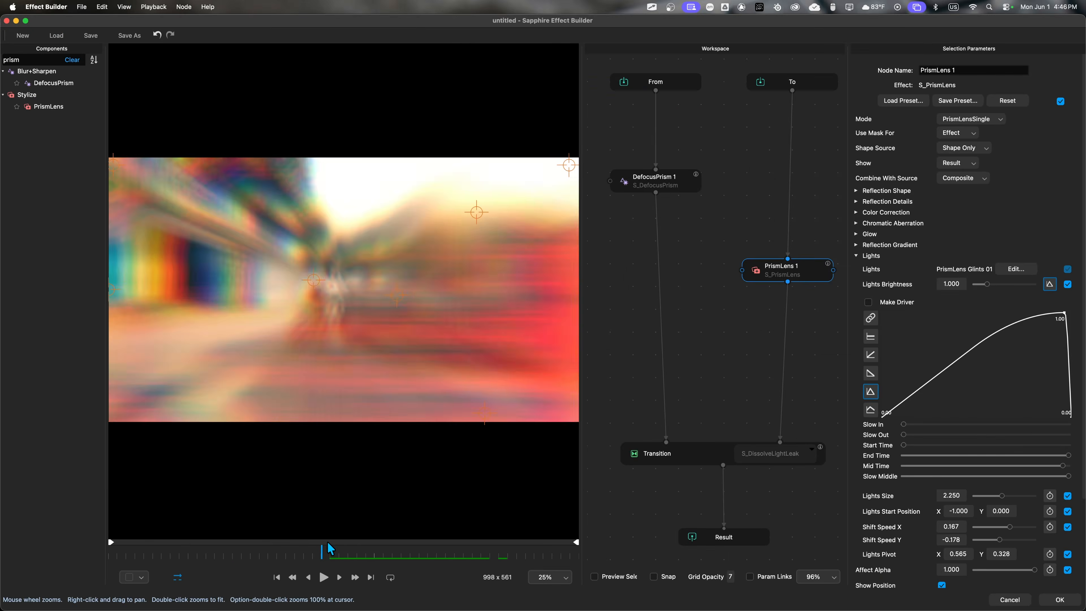
pyautogui.moveTo(327, 542); pyautogui.dragTo(513, 560)
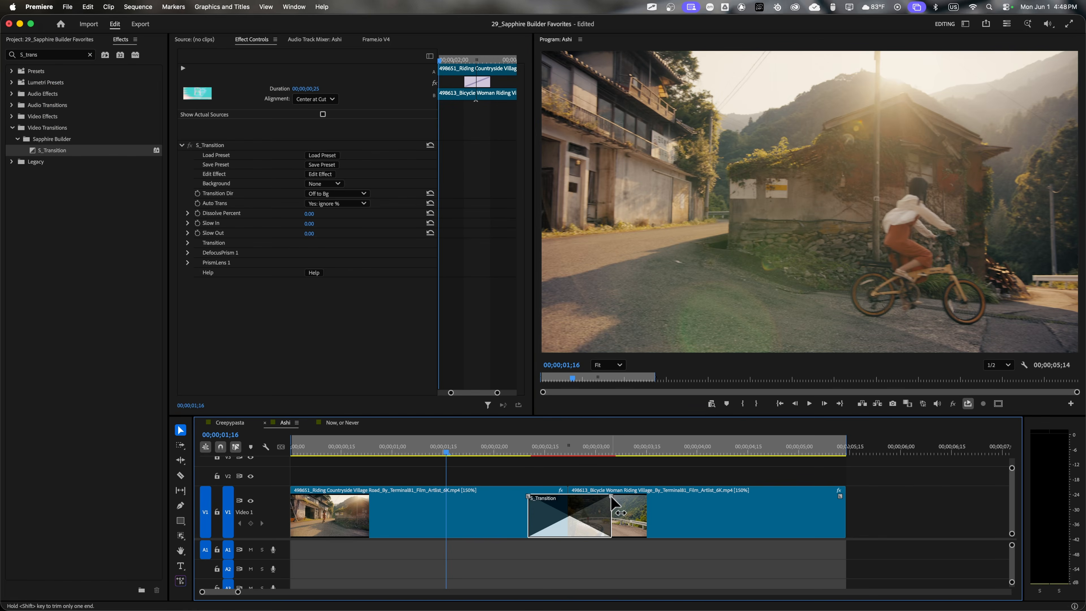
# - Lengthen the S_Transition on the Ashi timeline to a duration of 00;00;01;22 and render the sequence
pyautogui.moveTo(612, 506); pyautogui.dragTo(662, 502)
pyautogui.press('Return')
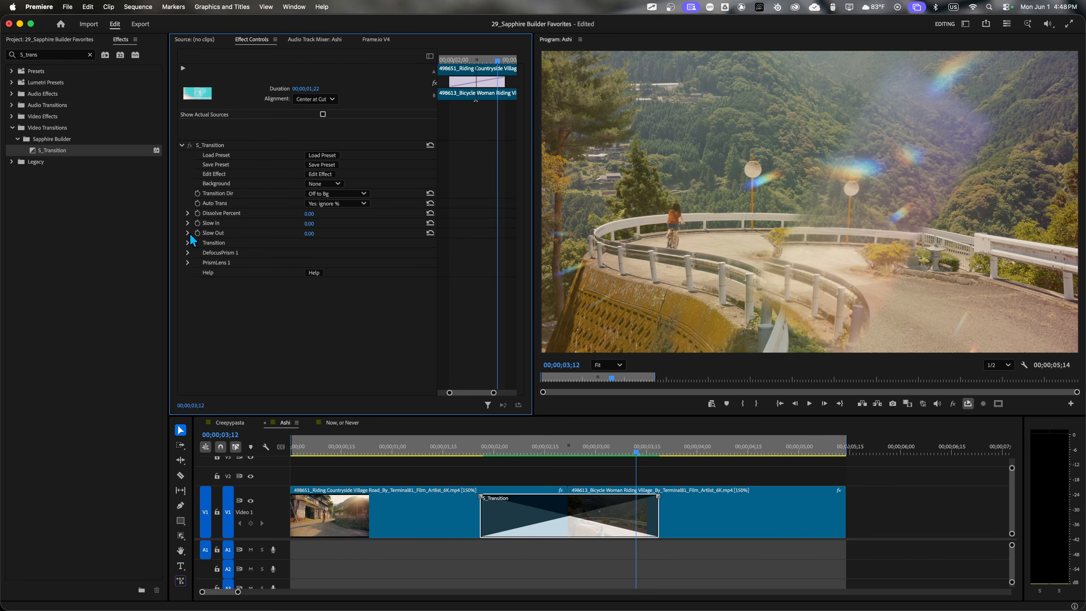
# - Set the transition's Slow Out to 0.78 and play back the Ashi sequence full screen
pyautogui.click(188, 233)
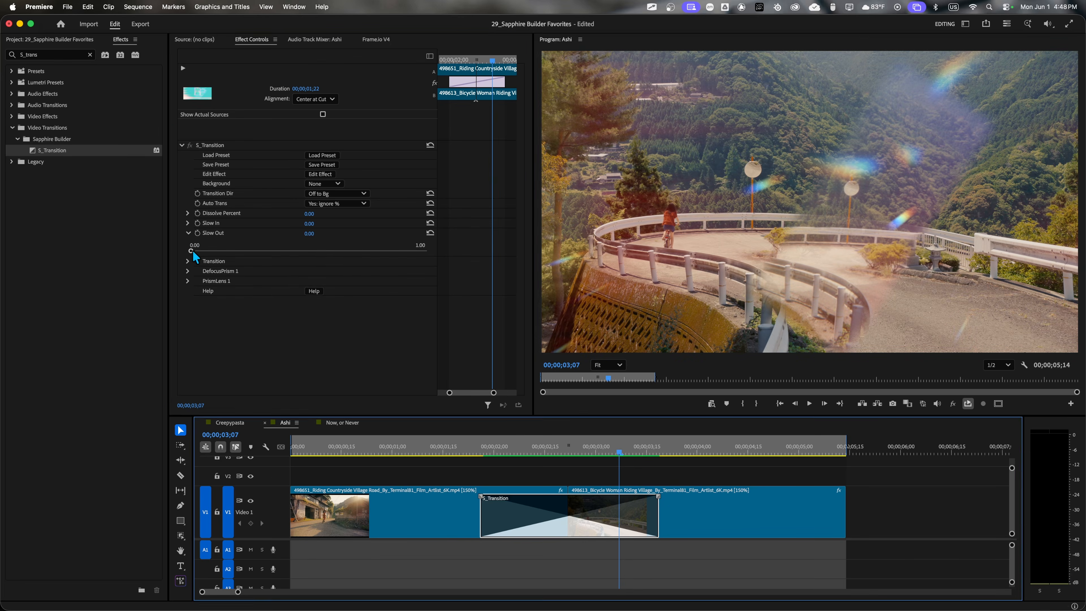
pyautogui.moveTo(190, 251); pyautogui.dragTo(231, 251)
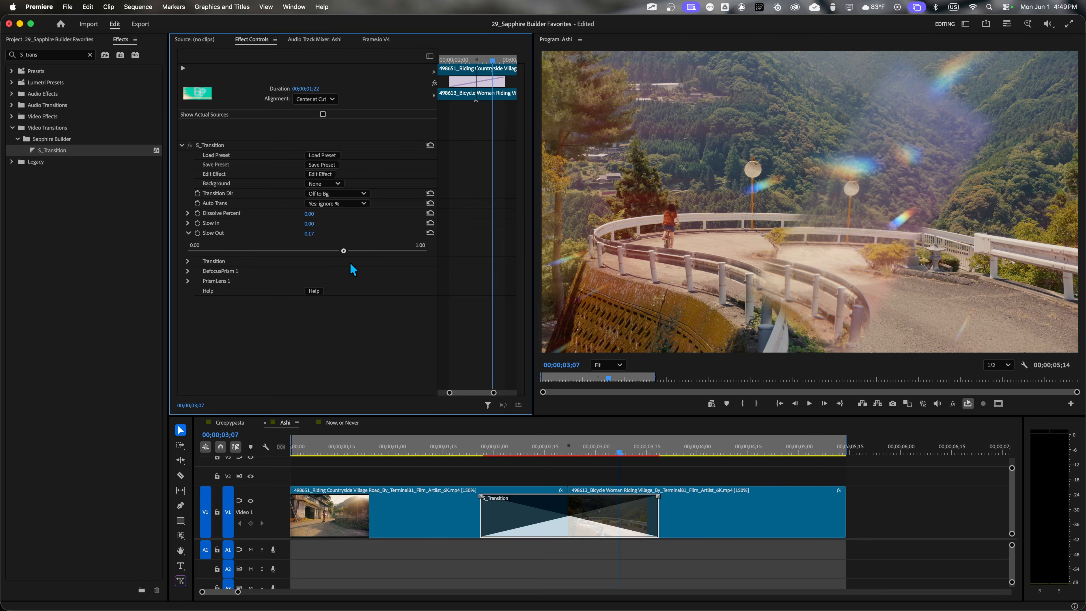
pyautogui.moveTo(374, 260); pyautogui.dragTo(393, 261)
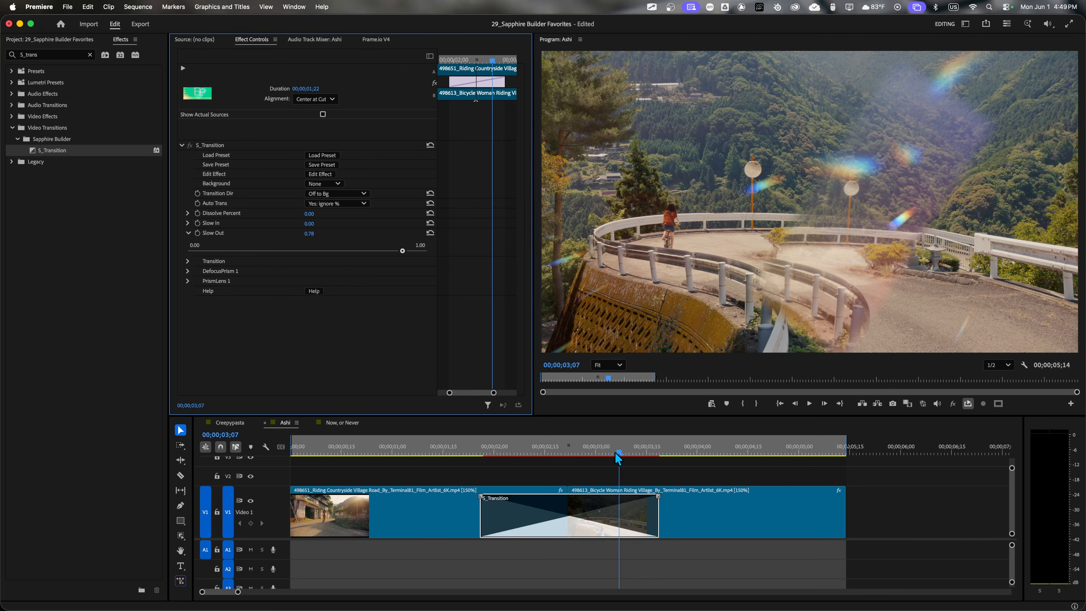
pyautogui.press('`')
pyautogui.press('space')
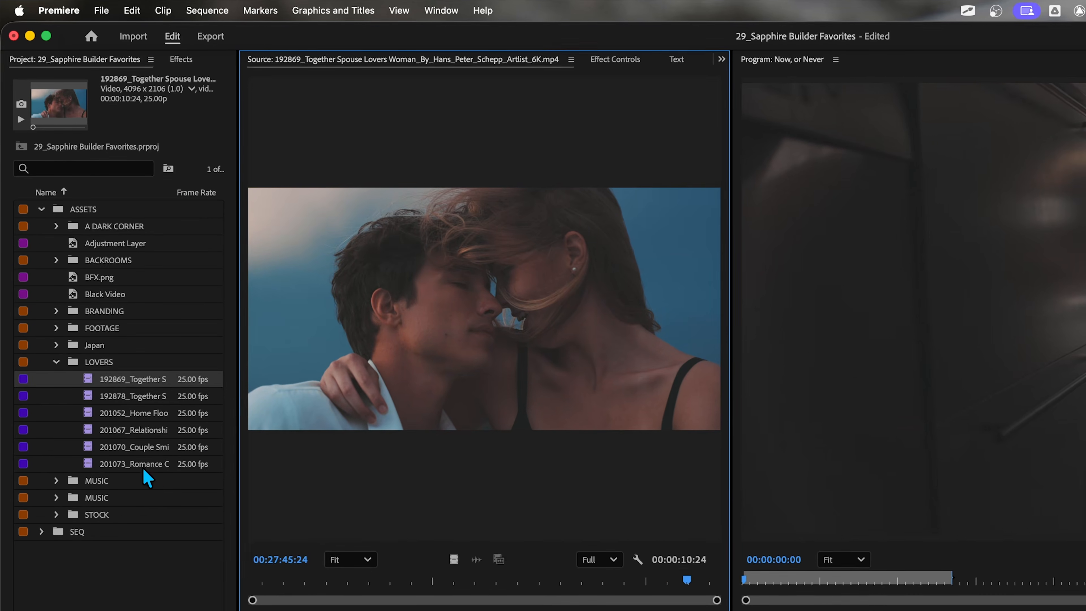
# - Open the 201073 Romance Couple Window clip from the LOVERS bin in the Source monitor and scrub through it
pyautogui.doubleClick(143, 469)
pyautogui.moveTo(535, 587); pyautogui.dragTo(714, 587)
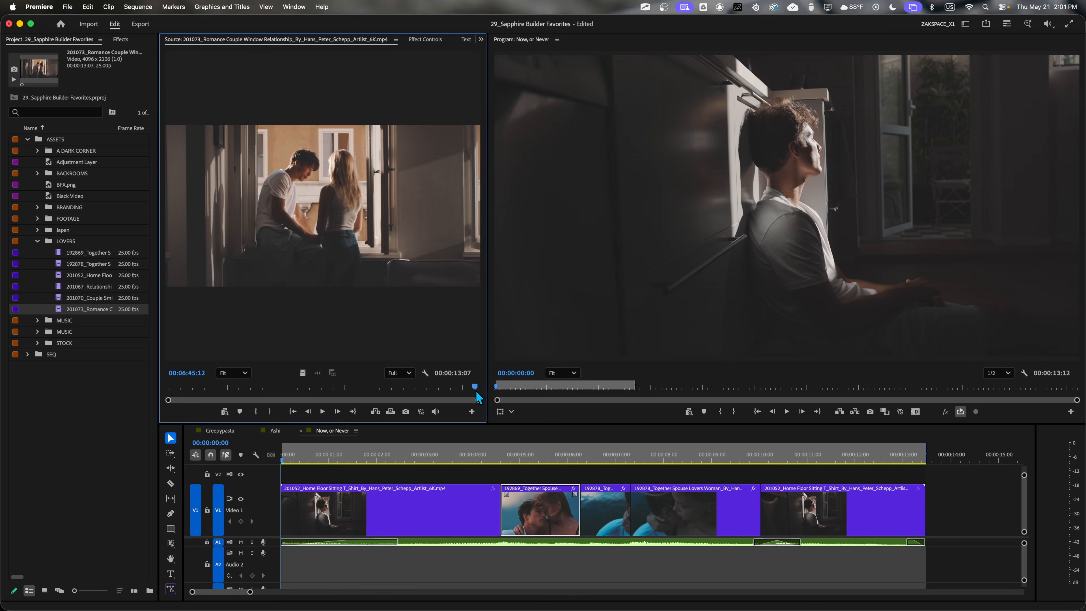
pyautogui.moveTo(476, 391); pyautogui.dragTo(554, 436)
# - Play the Now, or Never sequence from its start through to its end
pyautogui.click(528, 458)
pyautogui.press('Home')
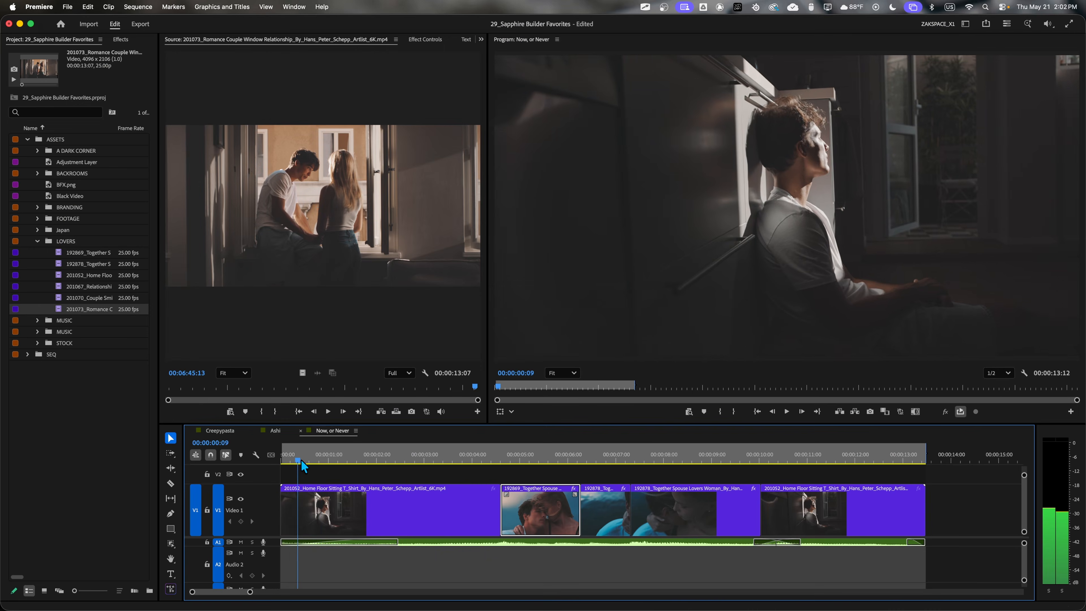
pyautogui.moveTo(300, 461); pyautogui.dragTo(394, 469)
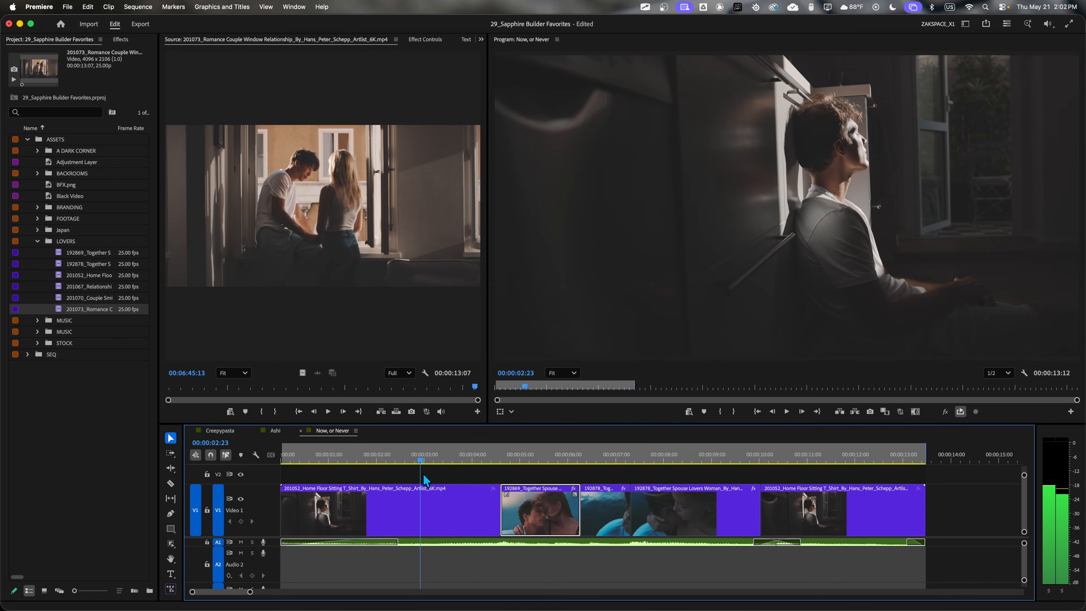
pyautogui.moveTo(455, 485); pyautogui.dragTo(831, 525)
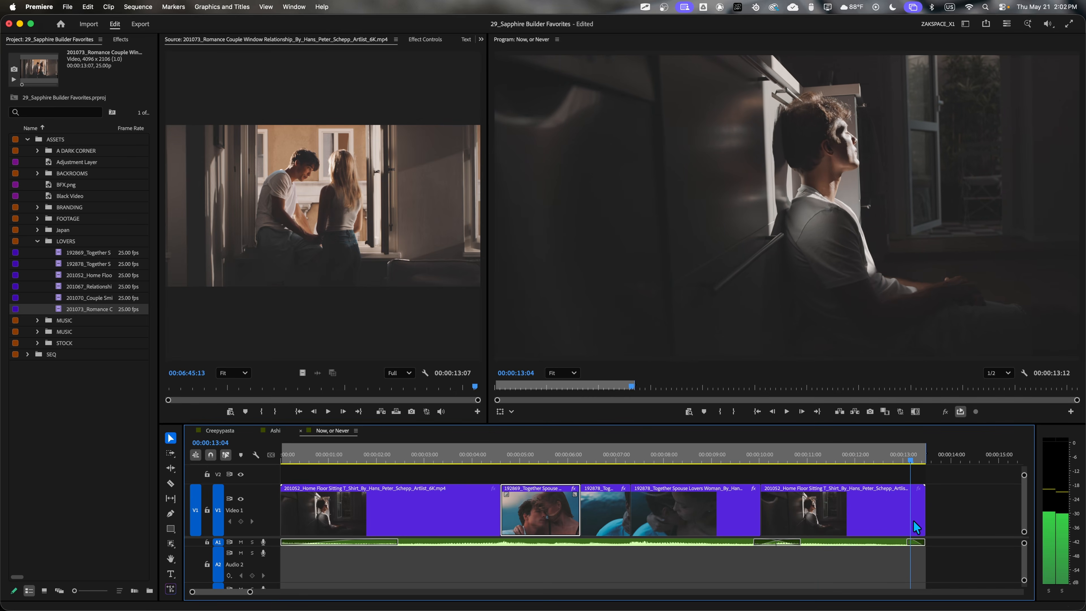
# - Compare the first and last clips of the Now, or Never sequence and scrub through the lovers shots between them
pyautogui.click(346, 486)
pyautogui.moveTo(347, 485)
pyautogui.mouseDown()
pyautogui.moveTo(419, 486)
pyautogui.moveTo(355, 496)
pyautogui.mouseUp()
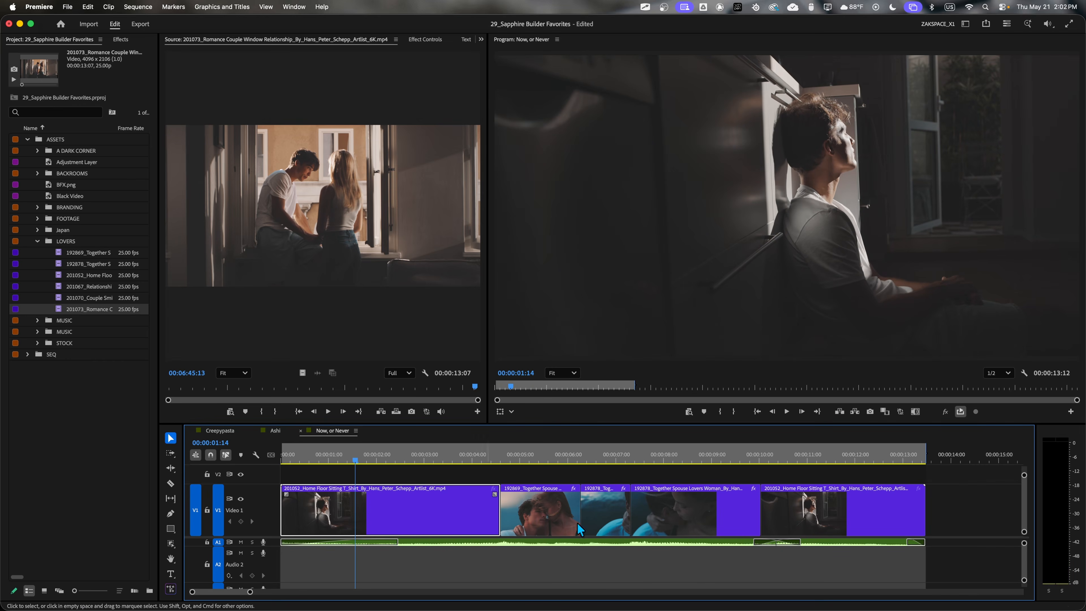
pyautogui.click(838, 522)
pyautogui.click(395, 498)
pyautogui.moveTo(359, 462); pyautogui.dragTo(824, 463)
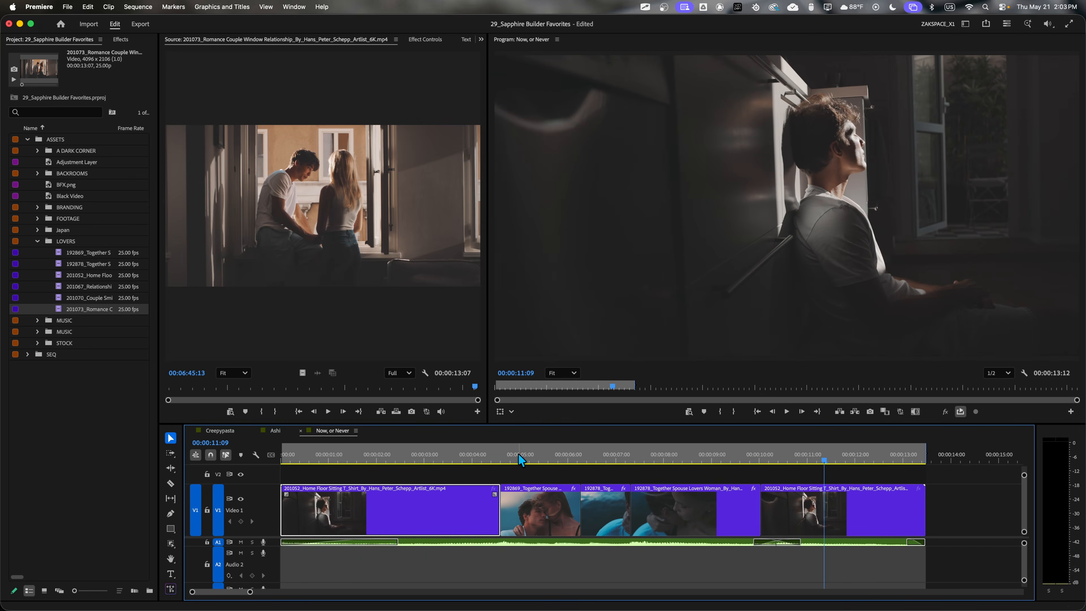
pyautogui.moveTo(521, 460); pyautogui.dragTo(679, 519)
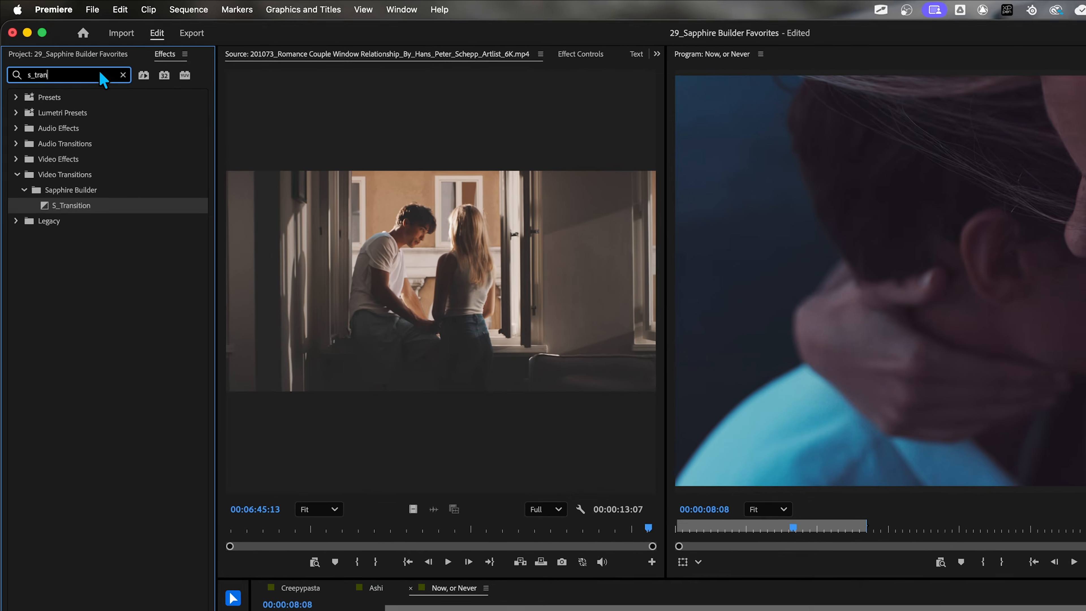
# - Apply S_Transition to the cut between the 201052 Home Floor clip and the first lovers clip, and park the playhead on it
pyautogui.click(52, 150)
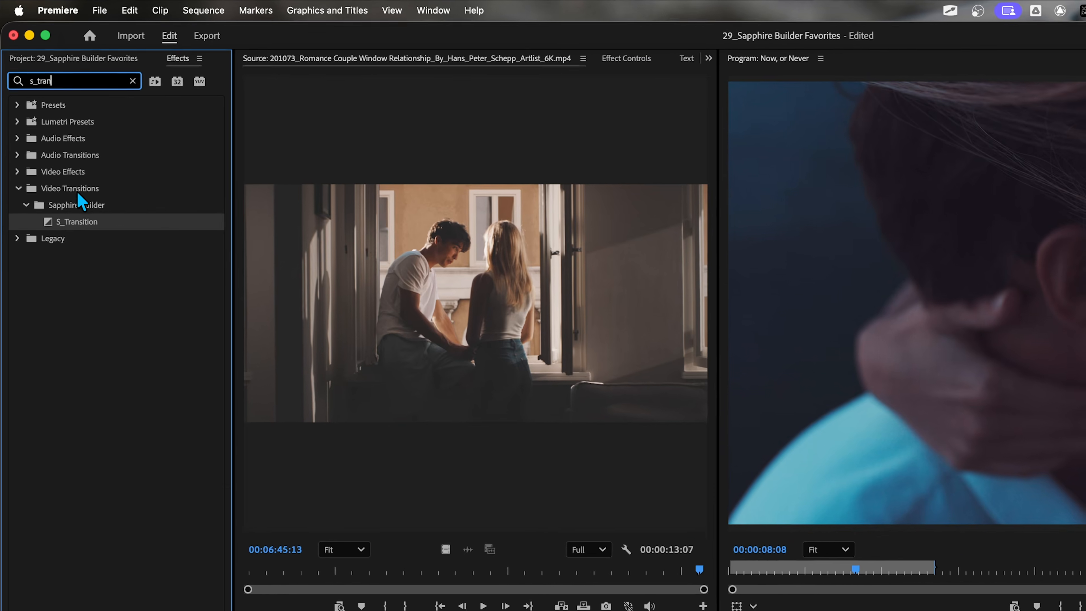
pyautogui.moveTo(80, 233); pyautogui.dragTo(912, 494)
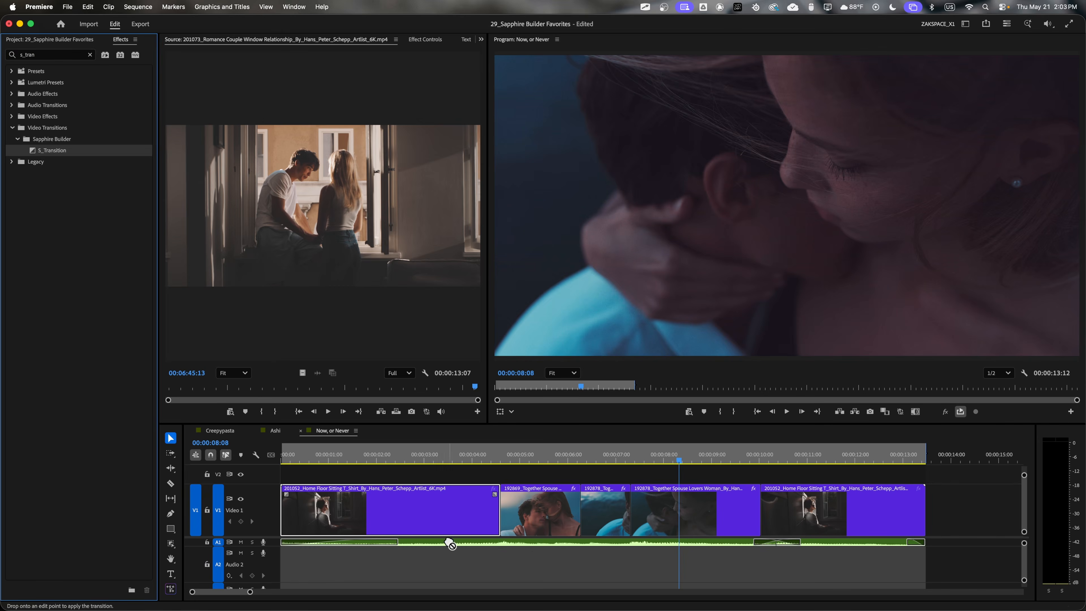
pyautogui.moveTo(448, 543); pyautogui.dragTo(501, 522)
pyautogui.click(502, 456)
# - Edit the S_Transition in the Effect Builder, move the Transition node down near Result, and choose DissolveGlow for it
pyautogui.click(406, 42)
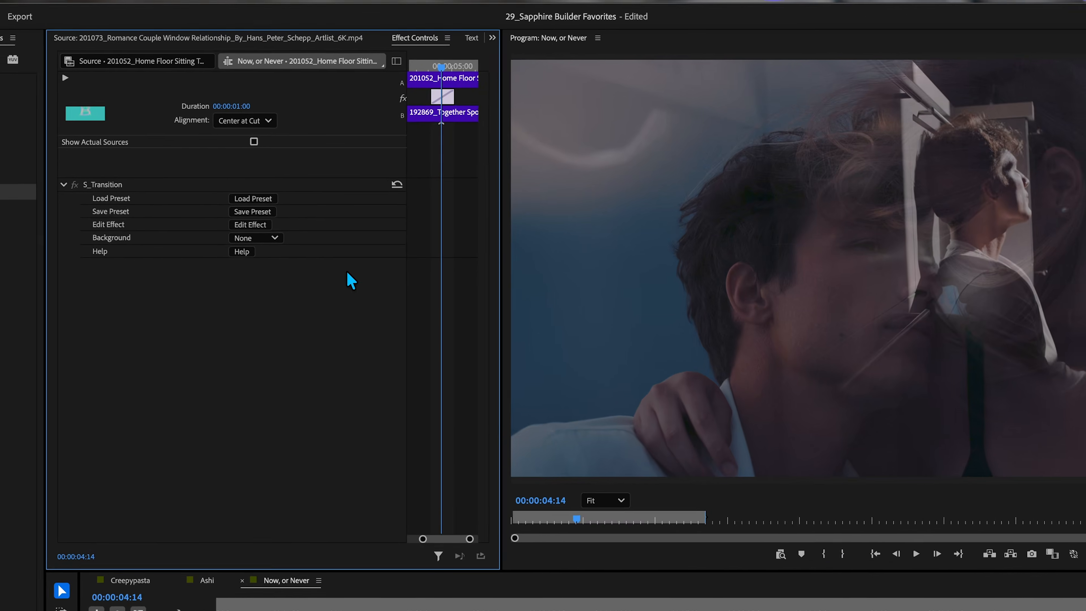
pyautogui.click(250, 225)
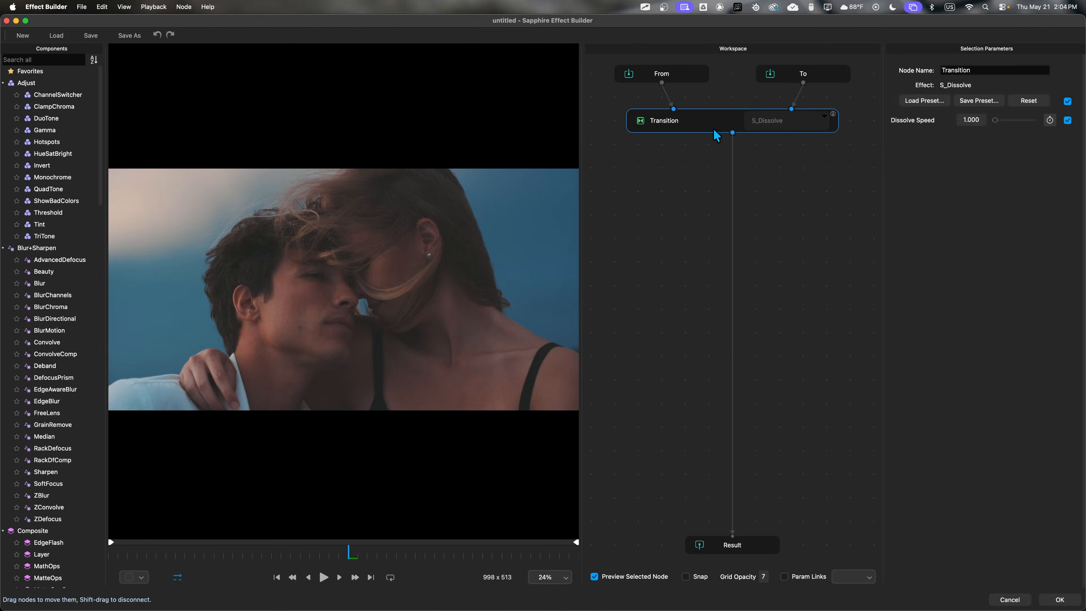
pyautogui.moveTo(711, 121); pyautogui.dragTo(711, 440)
pyautogui.click(782, 442)
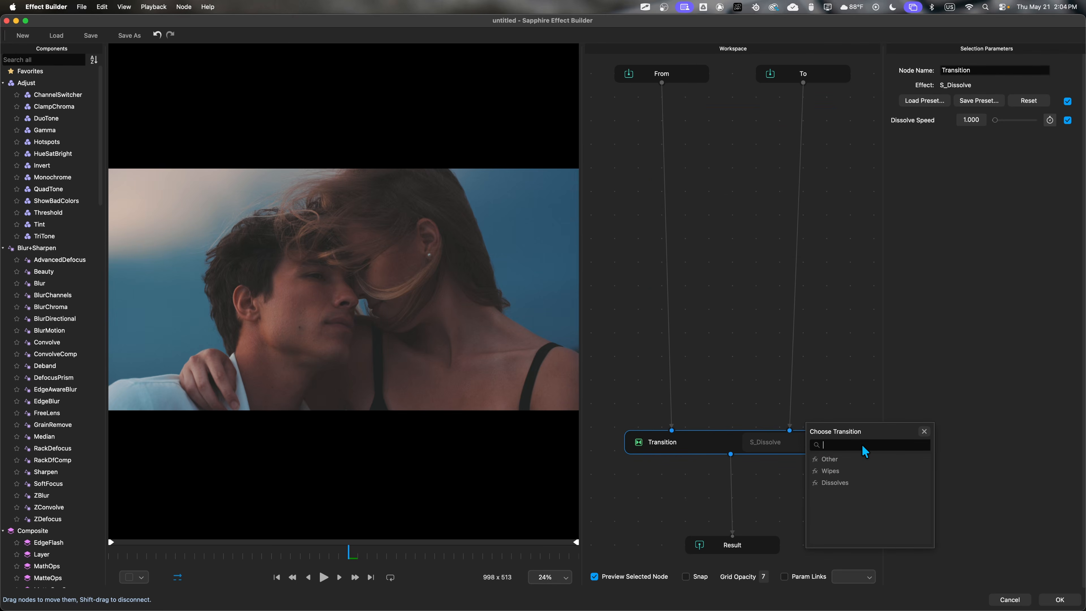
pyautogui.write('glow')
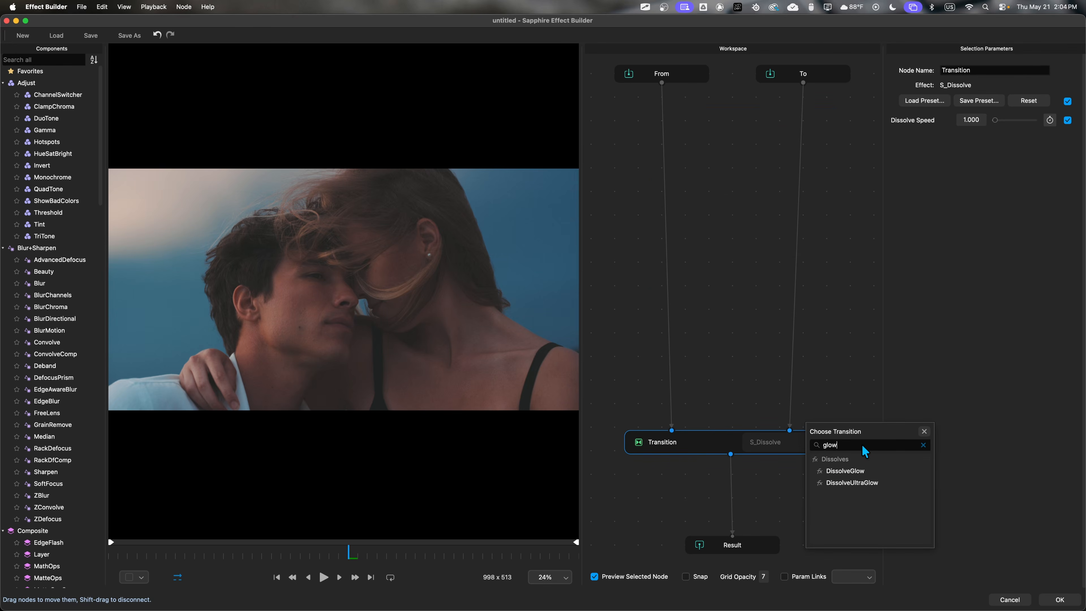
pyautogui.click(850, 472)
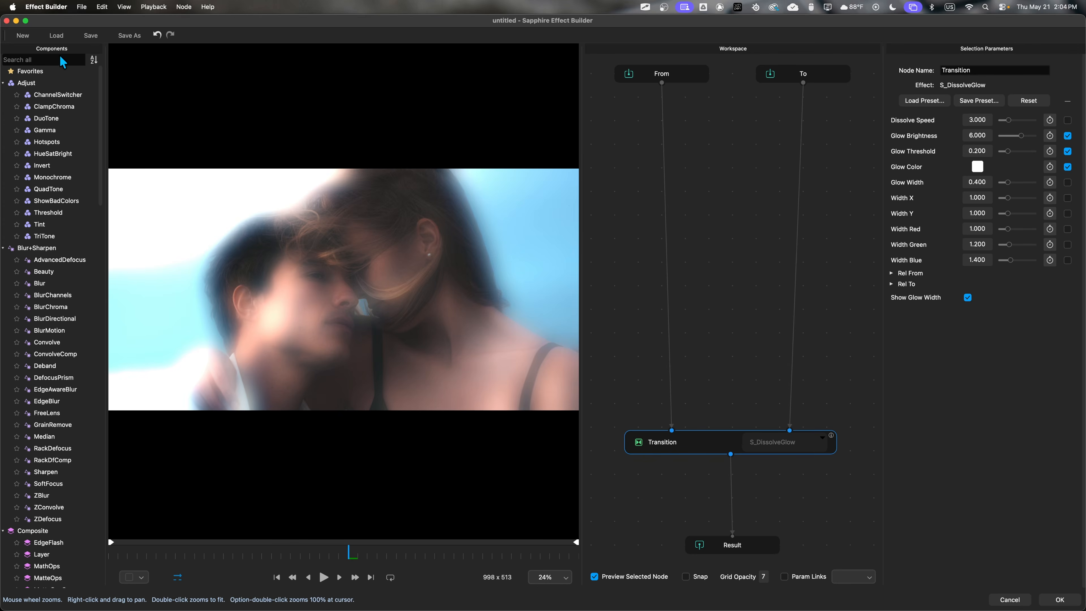
# - Add a Streaks node between From and Transition and place it about midway down the connection
pyautogui.click(670, 80)
pyautogui.press('Tab')
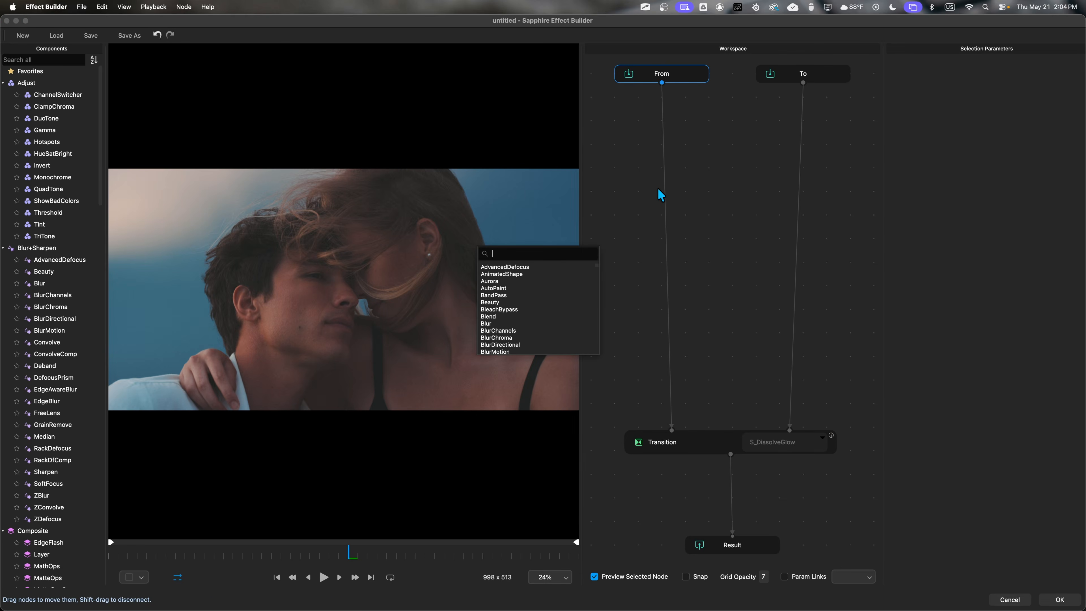
pyautogui.write('strea')
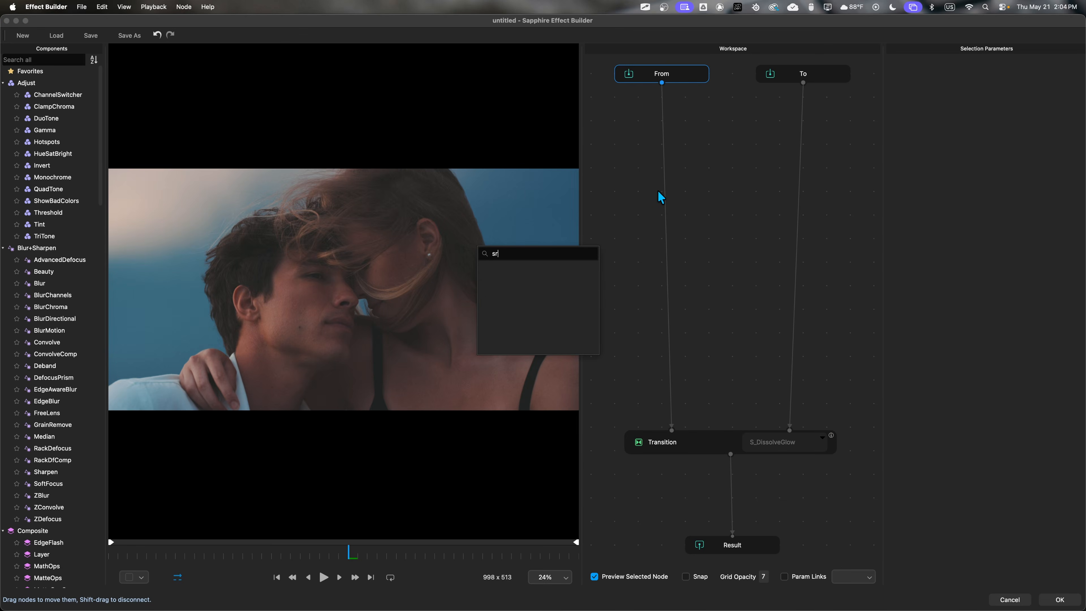
pyautogui.press('Return')
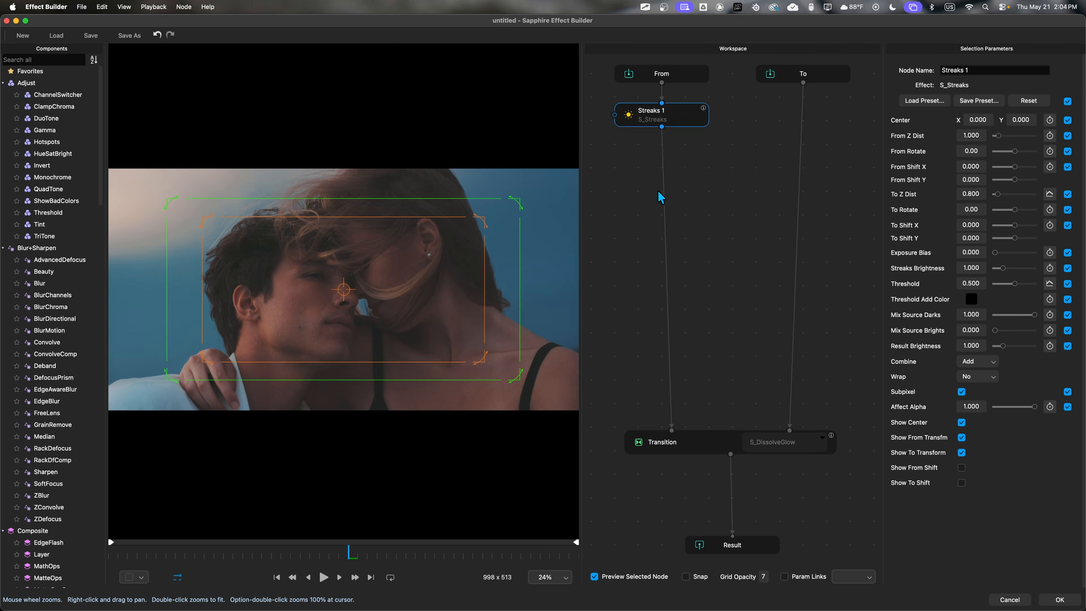
pyautogui.click(675, 227)
# - Load the Radial Radiance preset on the Streaks node and adjust its To Rotate value
pyautogui.click(943, 103)
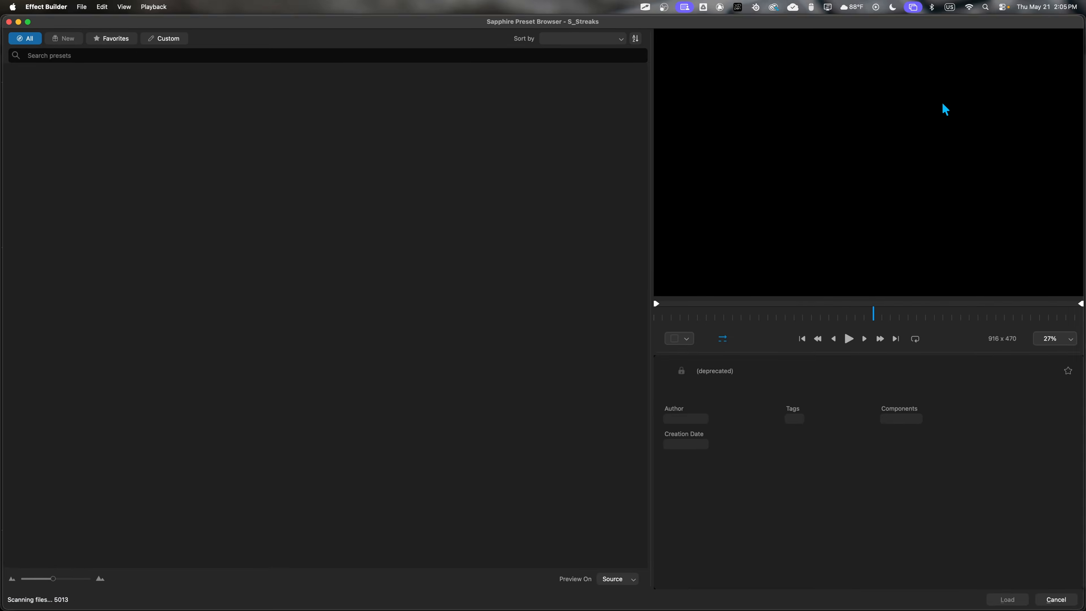
pyautogui.click(282, 163)
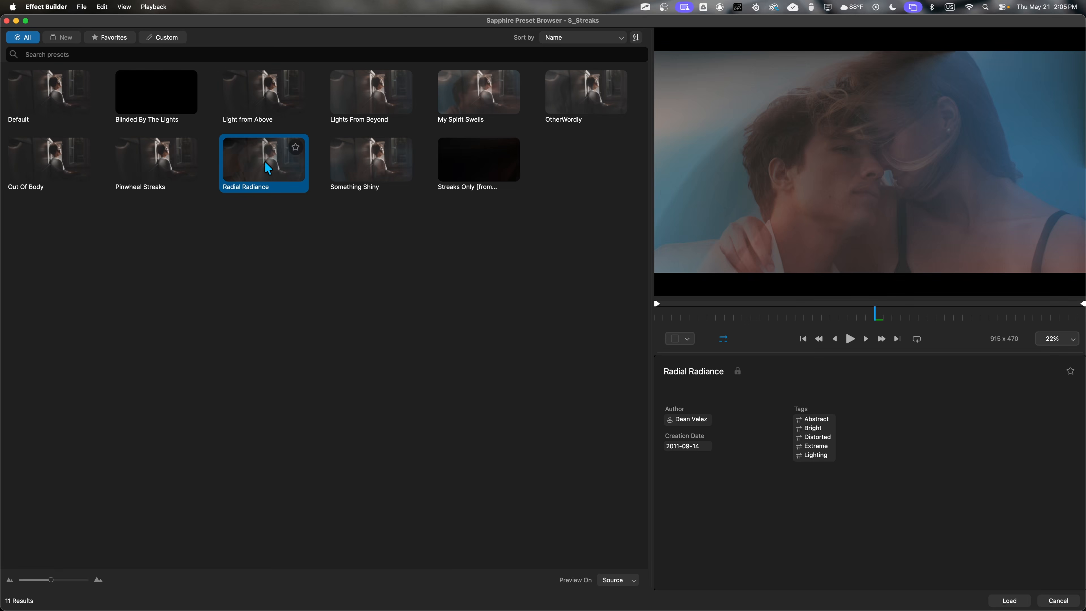
pyautogui.click(1043, 601)
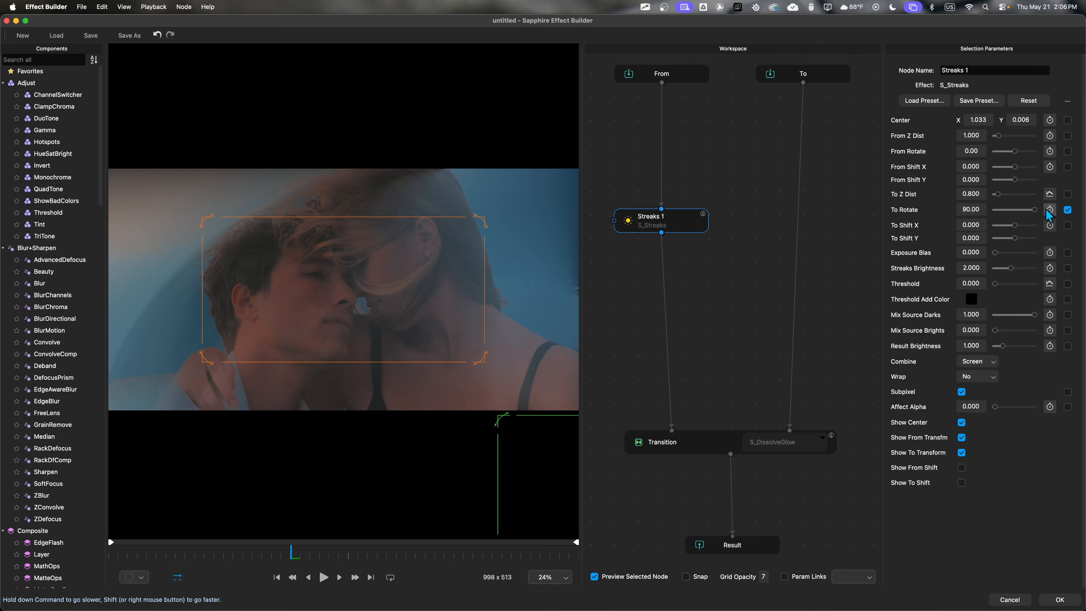
pyautogui.moveTo(1028, 214); pyautogui.dragTo(1009, 221)
# - Add a LightLeak node after the To input and load the Purple Squeeze preset on it
pyautogui.click(824, 79)
pyautogui.press('Tab')
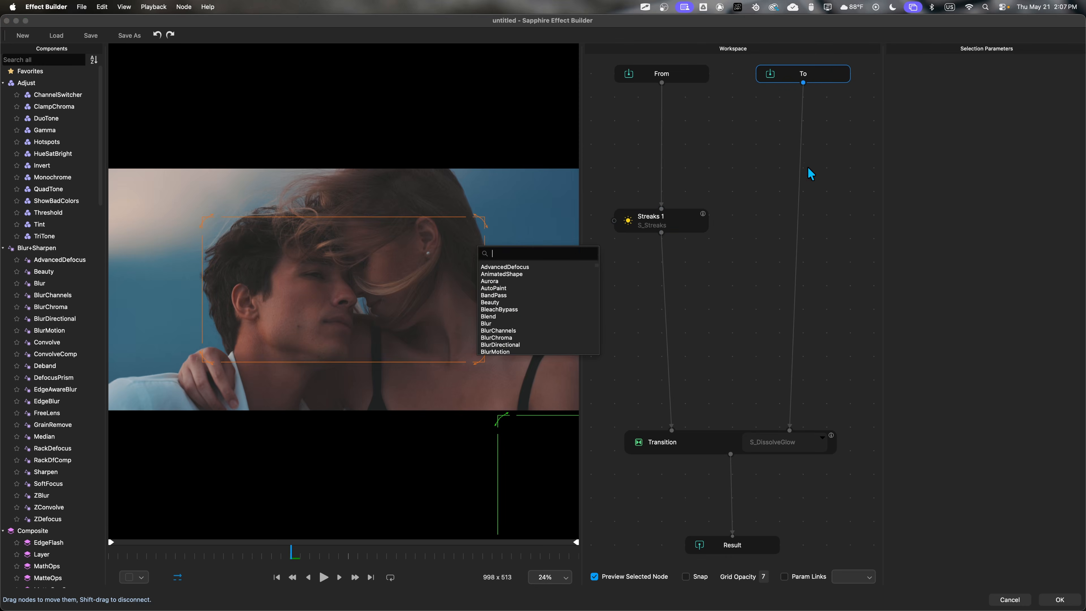
pyautogui.write('light')
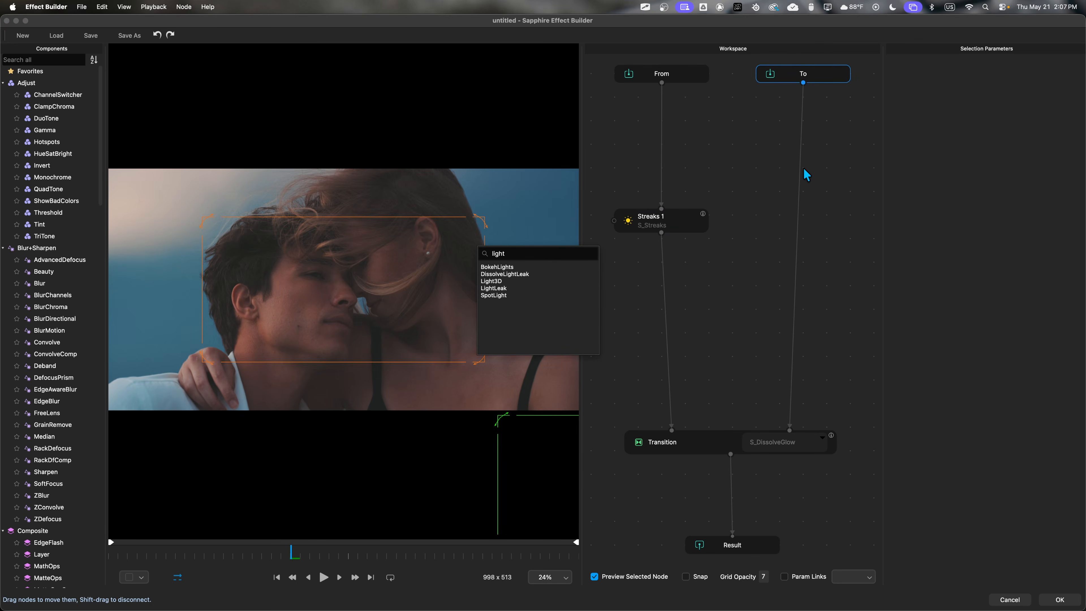
pyautogui.click(496, 288)
pyautogui.moveTo(496, 296); pyautogui.dragTo(354, 281)
pyautogui.click(948, 100)
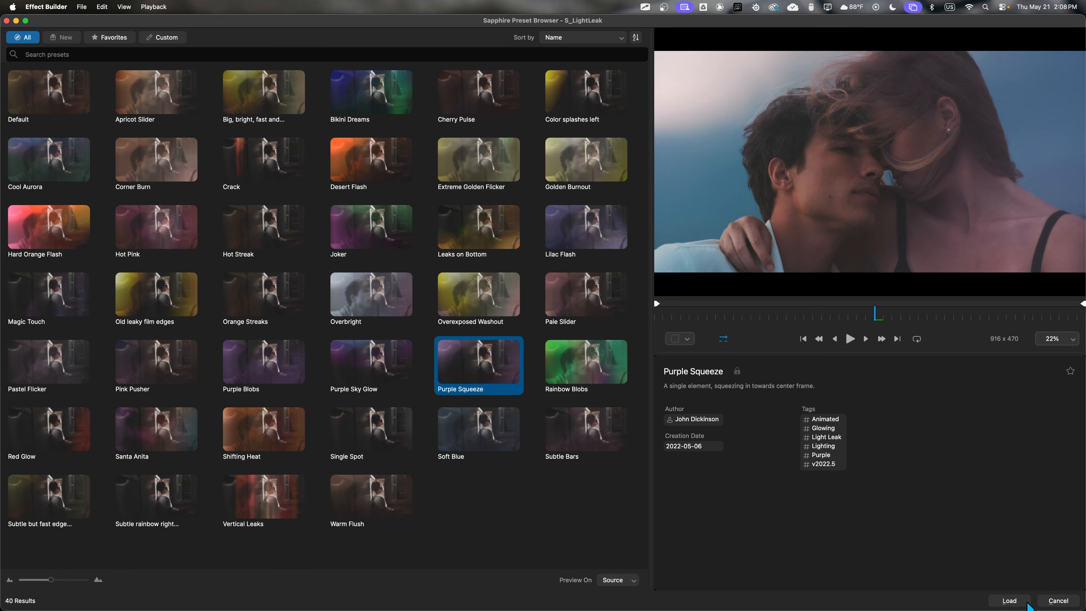
pyautogui.click(1014, 601)
# - Expose LightLeak's Scale Lights at 1.050 and animate it with a rise-and-fall curve, maximum Slow Middle and a late Mid Time
pyautogui.moveTo(1007, 120); pyautogui.dragTo(1003, 120)
pyautogui.click(1067, 120)
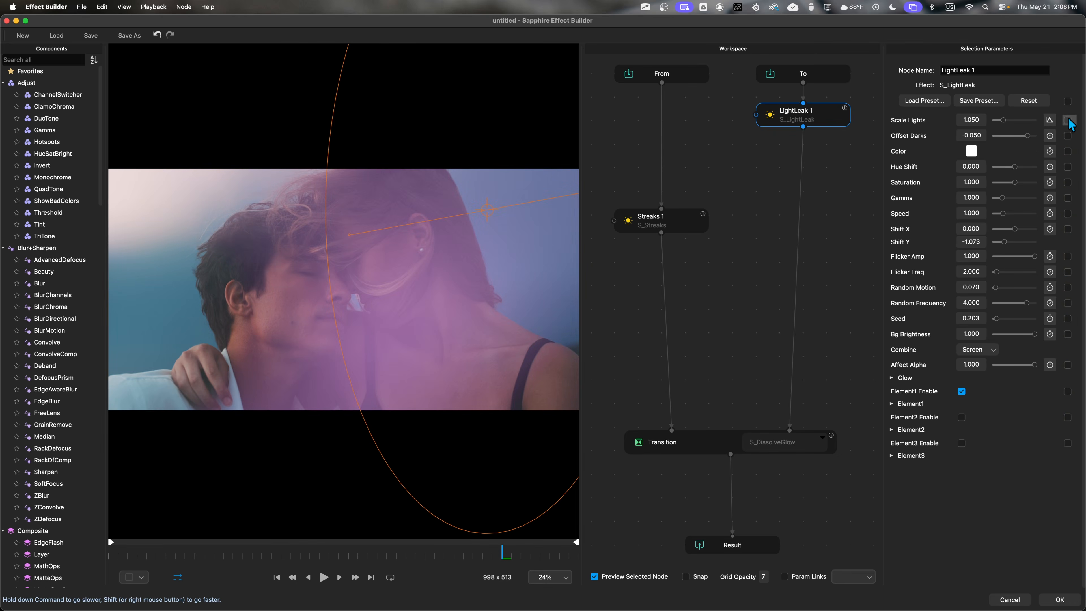
pyautogui.click(1067, 120)
pyautogui.moveTo(939, 312); pyautogui.dragTo(1068, 312)
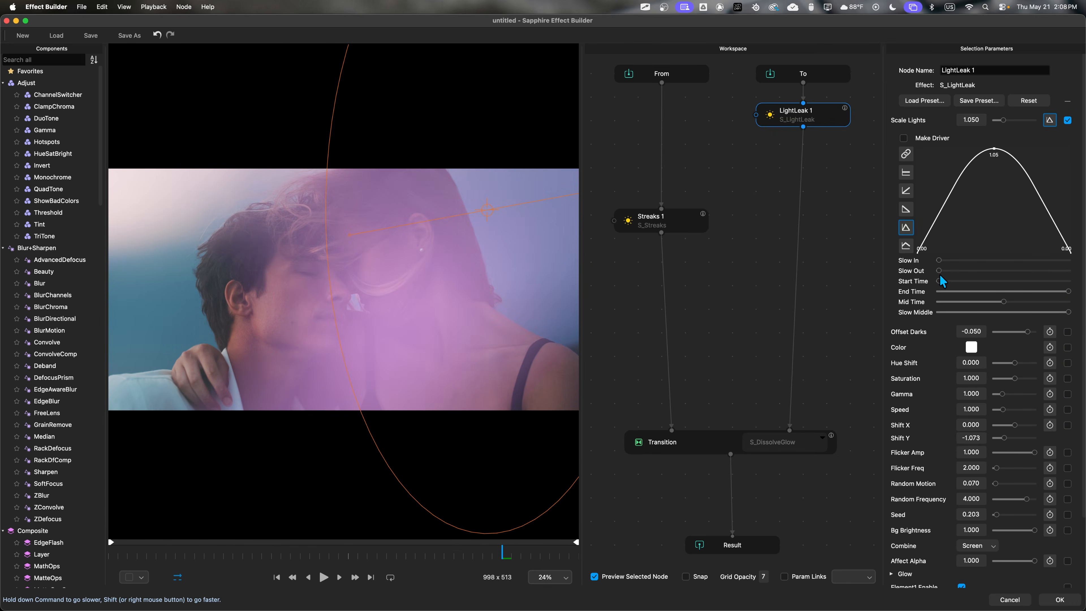
pyautogui.moveTo(1003, 302); pyautogui.dragTo(1040, 305)
# - Scatter the To, LightLeak, Streaks and From nodes around the workspace, then auto-arrange the From and Streaks pair
pyautogui.moveTo(816, 122); pyautogui.dragTo(783, 156)
pyautogui.moveTo(819, 74); pyautogui.dragTo(840, 92)
pyautogui.moveTo(696, 226); pyautogui.dragTo(716, 247)
pyautogui.moveTo(707, 82); pyautogui.dragTo(666, 155)
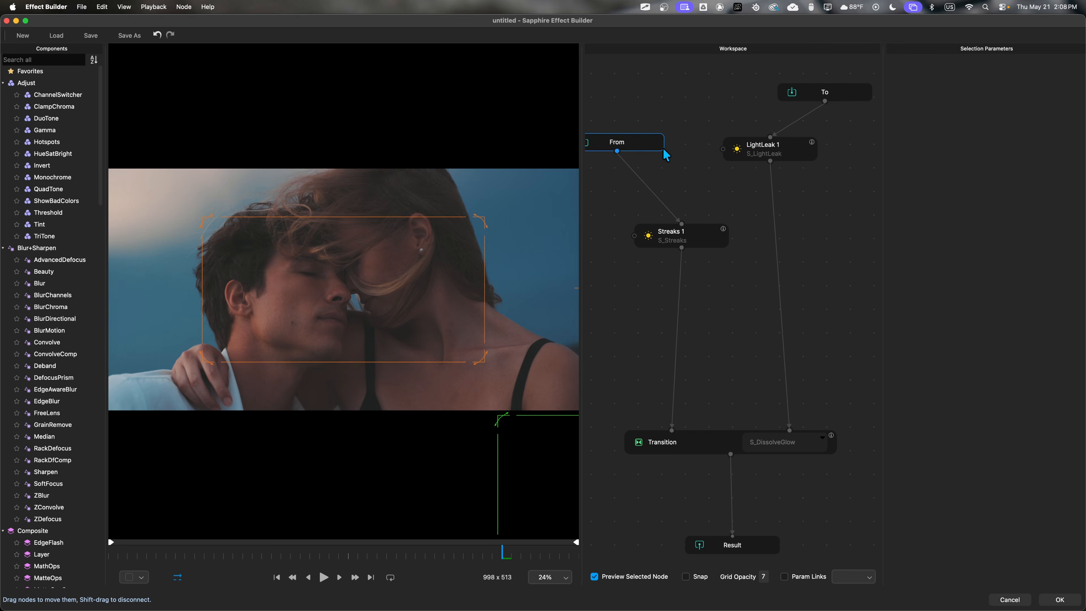
pyautogui.moveTo(618, 123); pyautogui.dragTo(710, 353)
pyautogui.press('super+l')
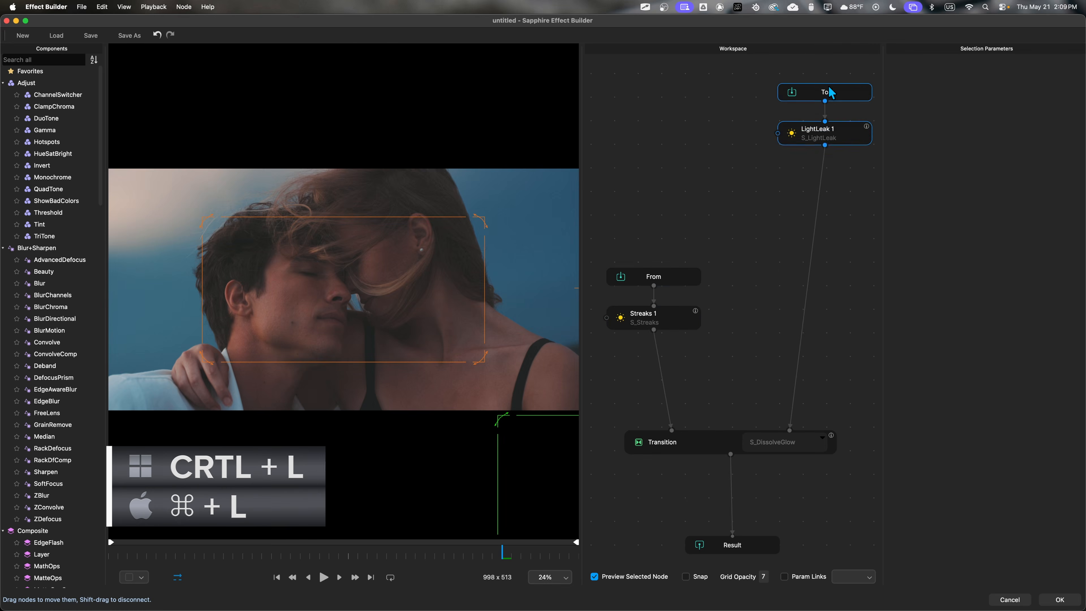
# - Move the To and LightLeak nodes beside From and Streaks, then auto-arrange all the nodes
pyautogui.moveTo(829, 92); pyautogui.dragTo(788, 282)
pyautogui.moveTo(836, 248); pyautogui.dragTo(683, 554)
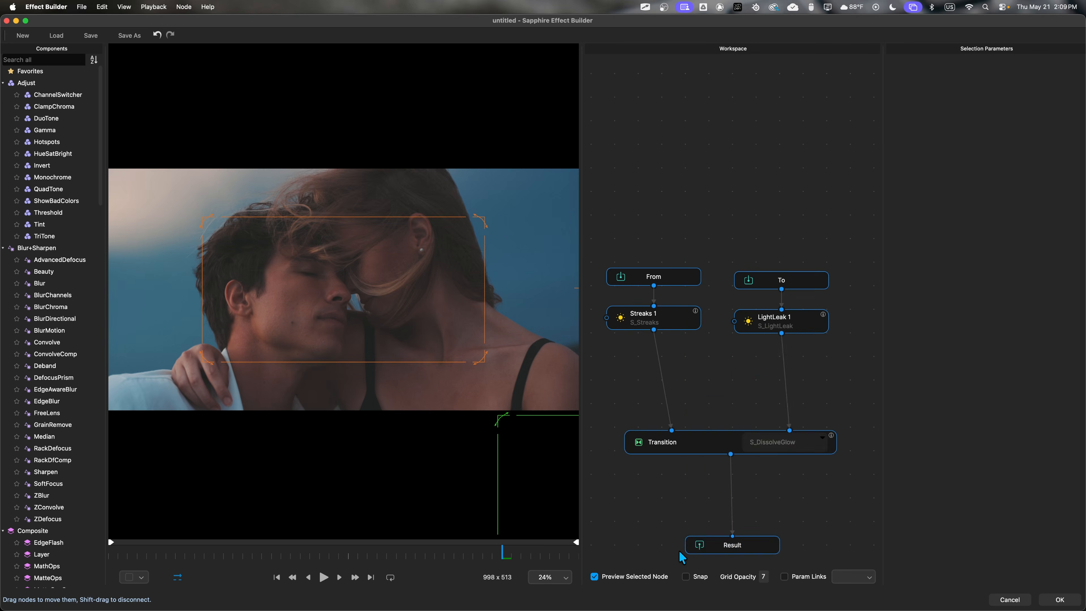
pyautogui.press('super+l')
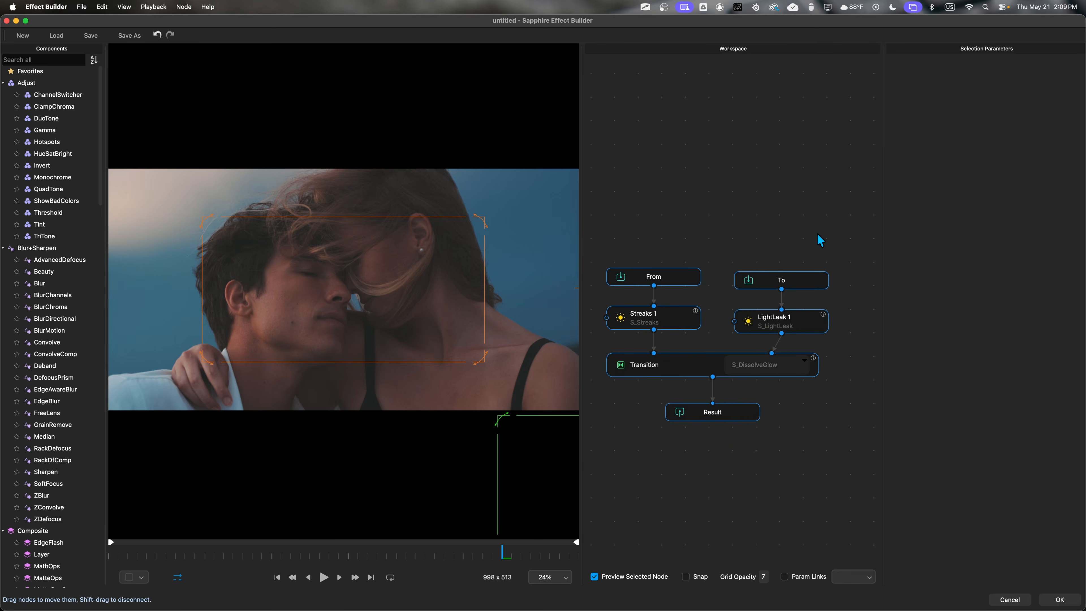
pyautogui.scroll(10, 656, 341)
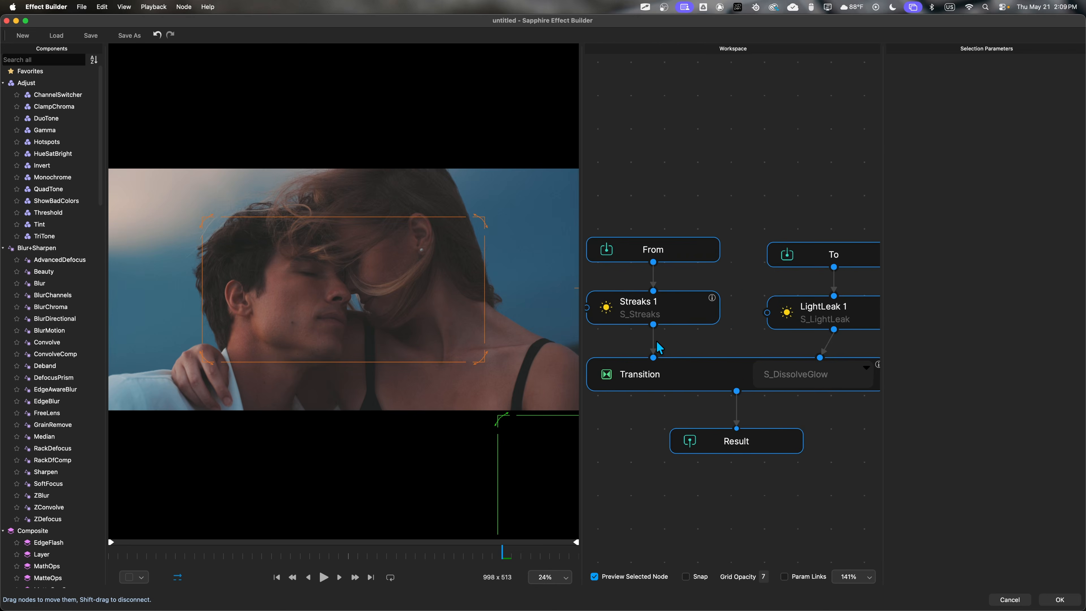
pyautogui.scroll(-10, 655, 340)
pyautogui.moveTo(700, 335); pyautogui.dragTo(692, 336)
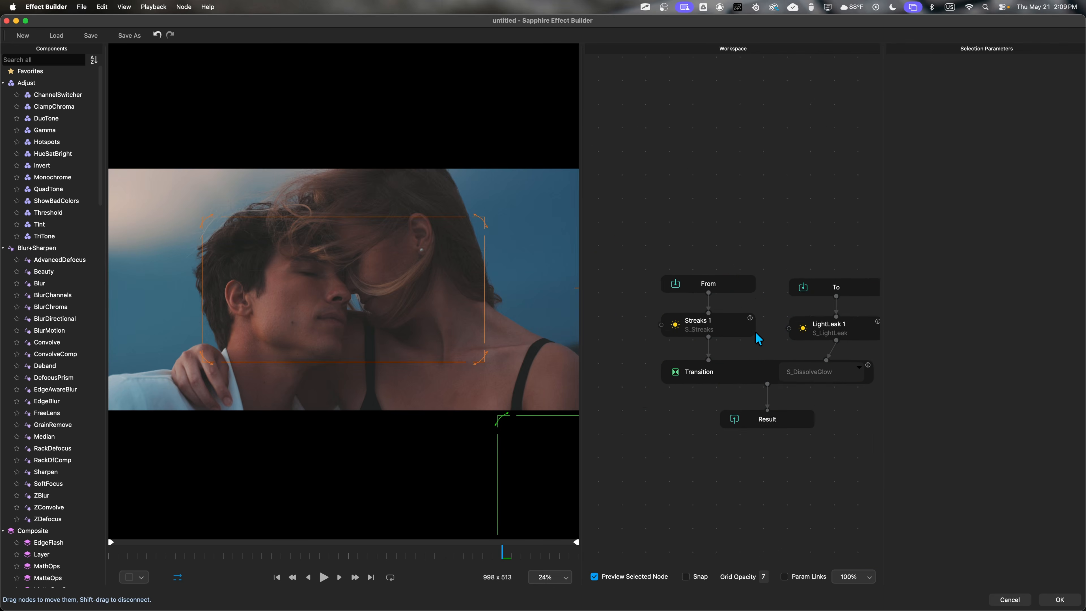
# - Turn off Preview Selected Node and select the Result node to view the complete transition
pyautogui.scroll(4, 729, 316)
pyautogui.scroll(-4, 741, 324)
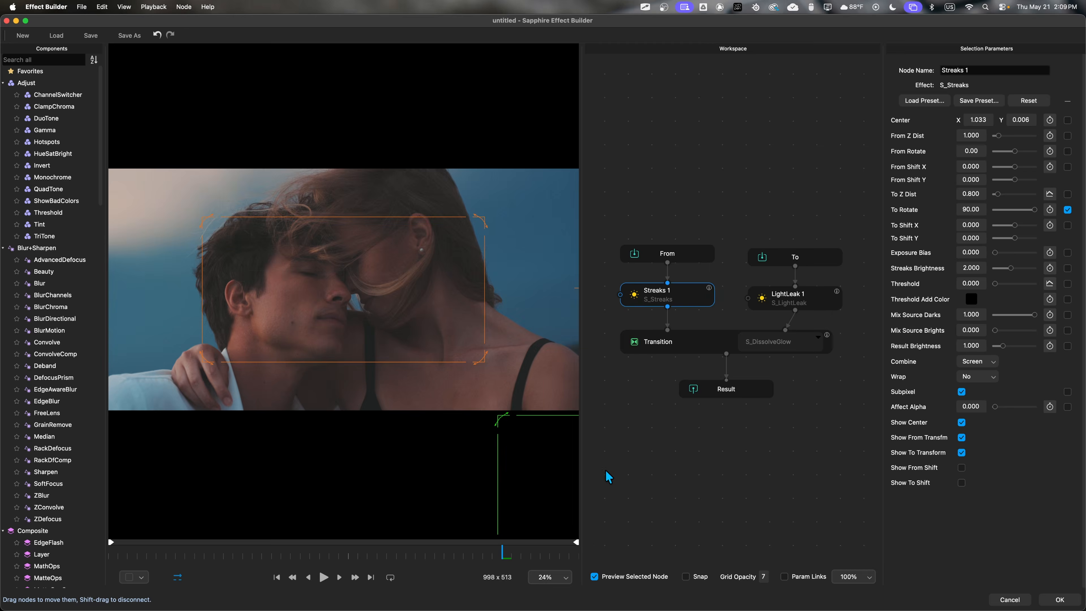
pyautogui.click(593, 577)
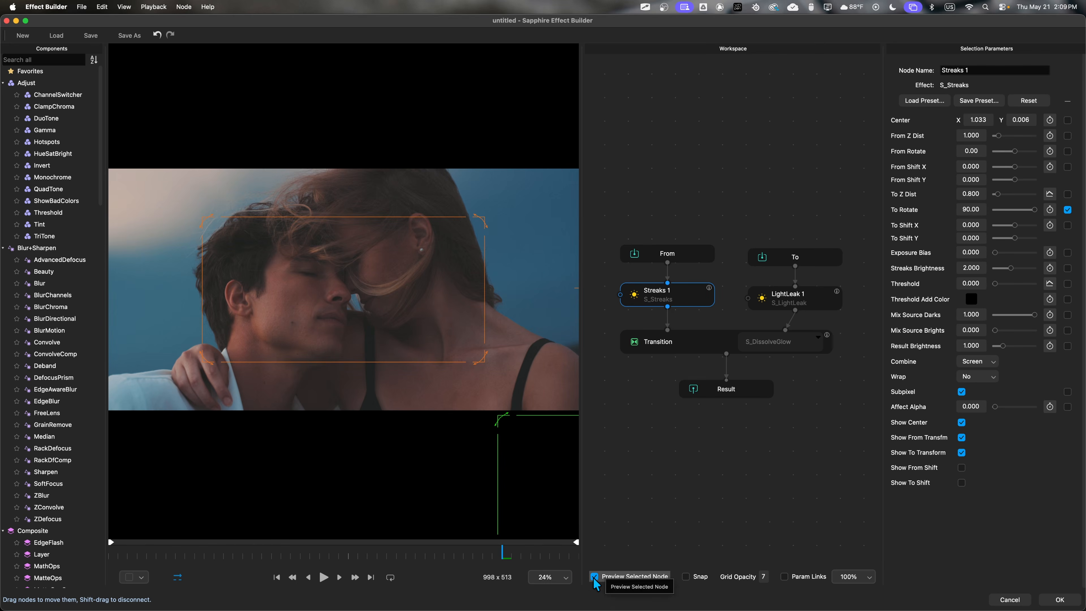
pyautogui.click(737, 392)
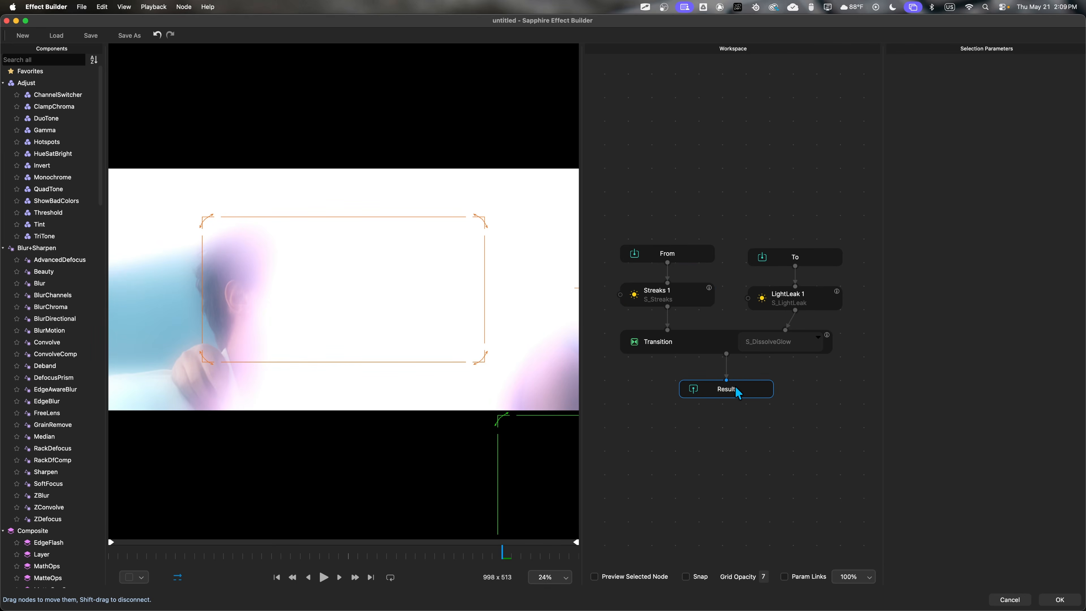
# - Compare the transition with the LightLeak node disabled and re-enabled, and adjust the node's Scale Lights slightly lower
pyautogui.click(781, 256)
pyautogui.click(778, 300)
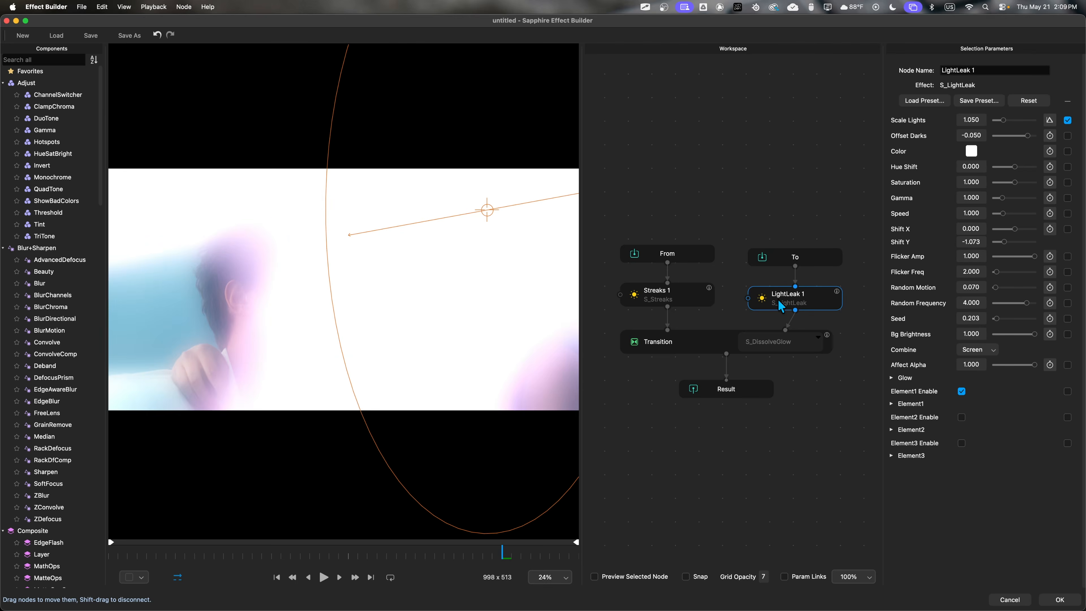
pyautogui.press('d')
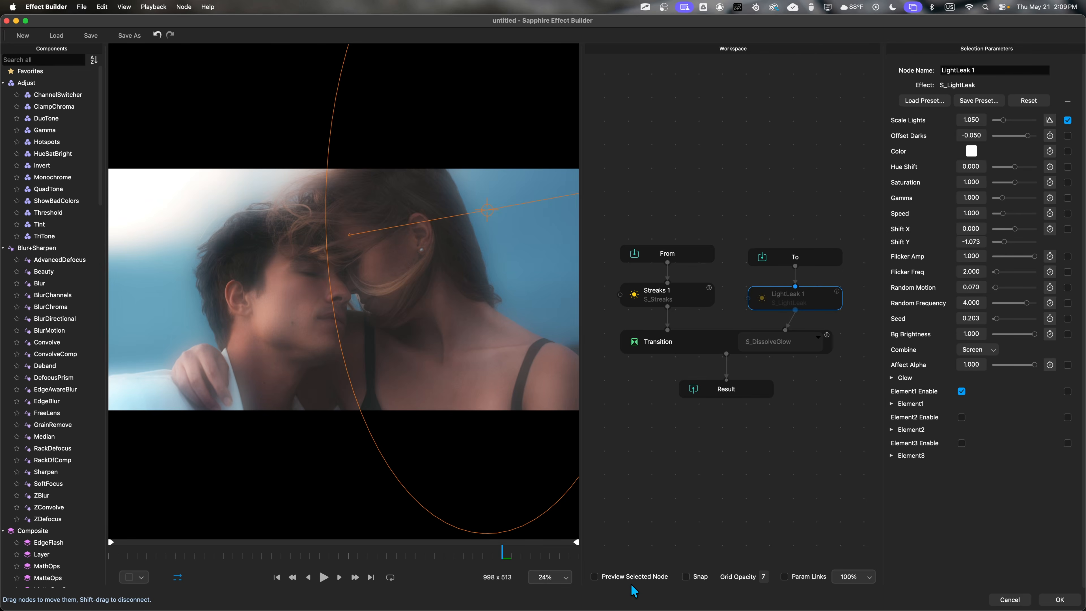
pyautogui.press('super+d')
pyautogui.press('super+d')
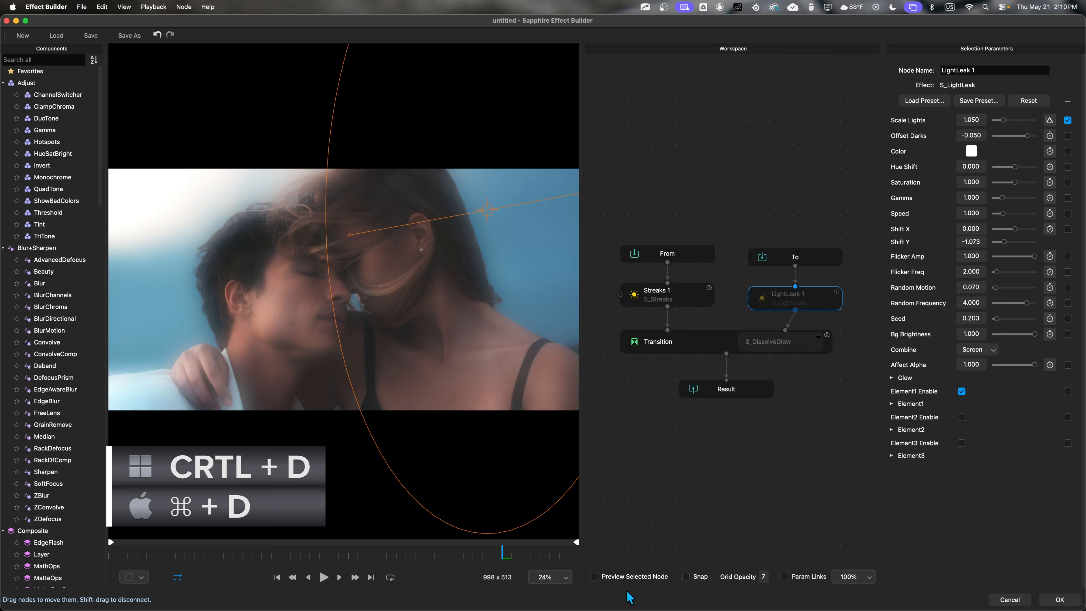
pyautogui.press('super+d')
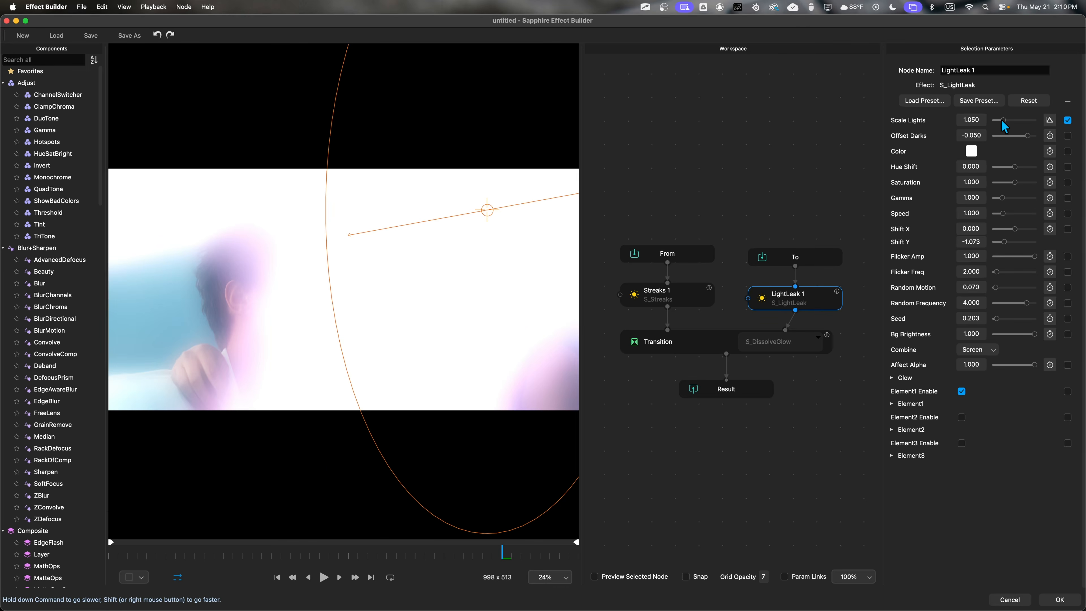
pyautogui.moveTo(1001, 121); pyautogui.dragTo(995, 121)
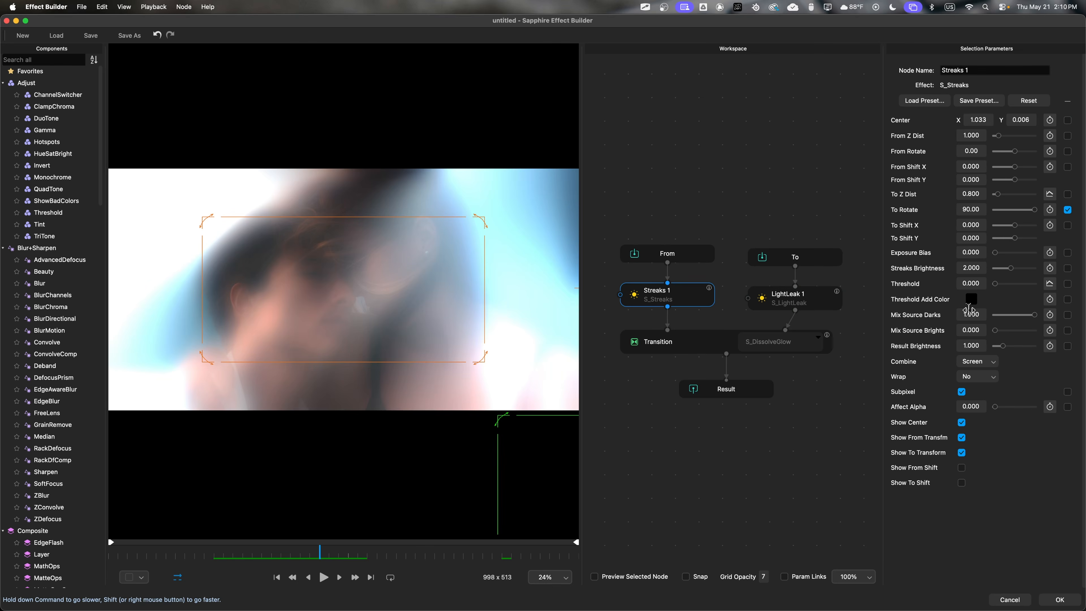
# - Set the Transition node's Glow Brightness to 1.471 and accept the finished effect, returning to Premiere
pyautogui.click(718, 344)
pyautogui.moveTo(1021, 136); pyautogui.dragTo(1004, 137)
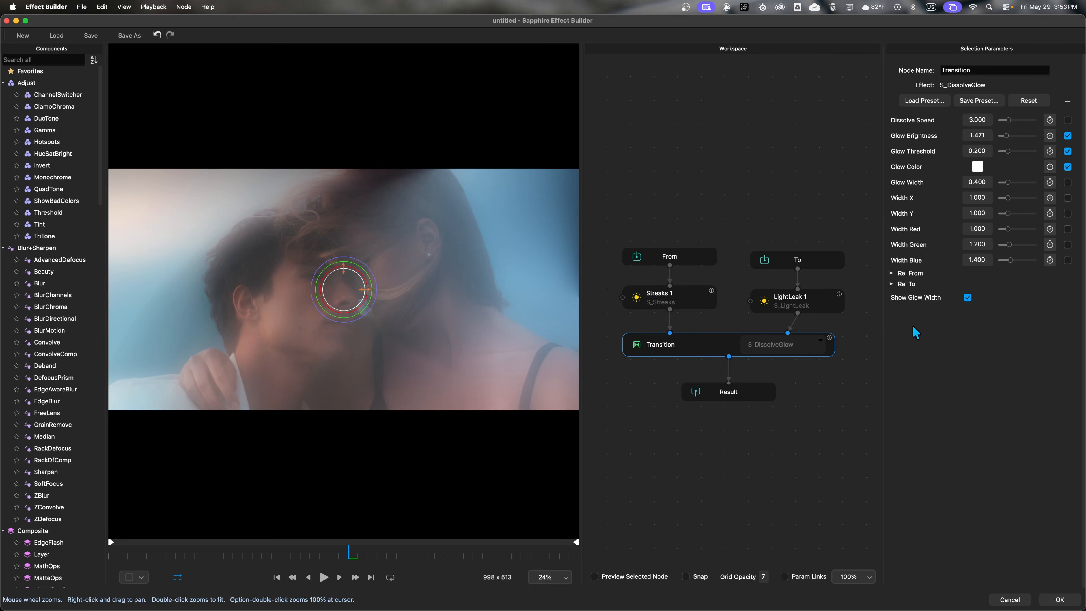
pyautogui.click(967, 298)
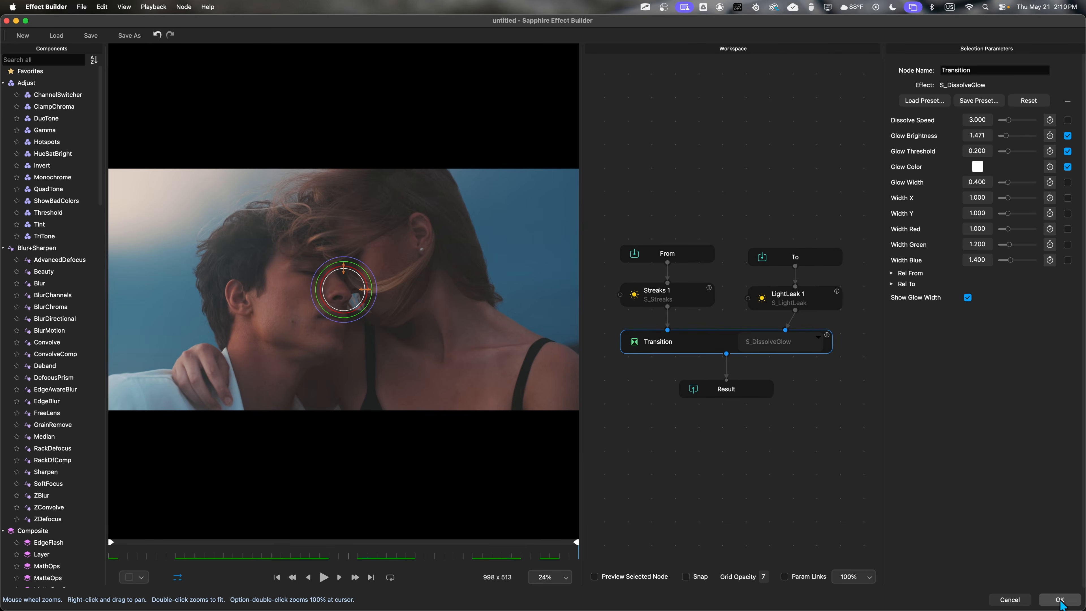
pyautogui.click(1059, 600)
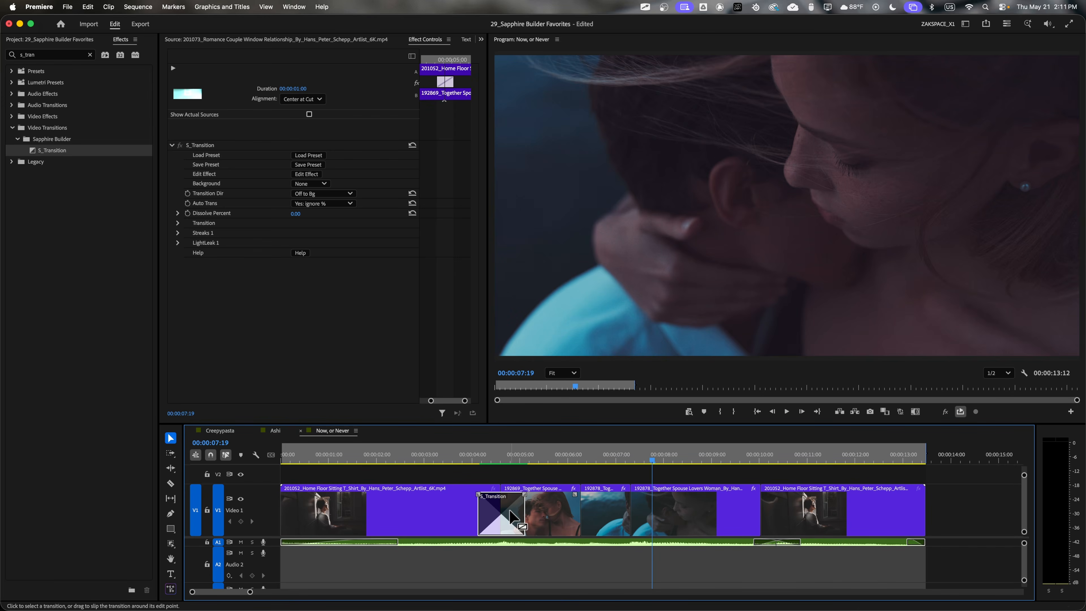
# - Select the three remaining cuts on the Video 1 track and apply the default S_Transition to all of them
pyautogui.moveTo(557, 469)
pyautogui.mouseDown()
pyautogui.moveTo(799, 539)
pyautogui.moveTo(818, 528)
pyautogui.mouseUp()
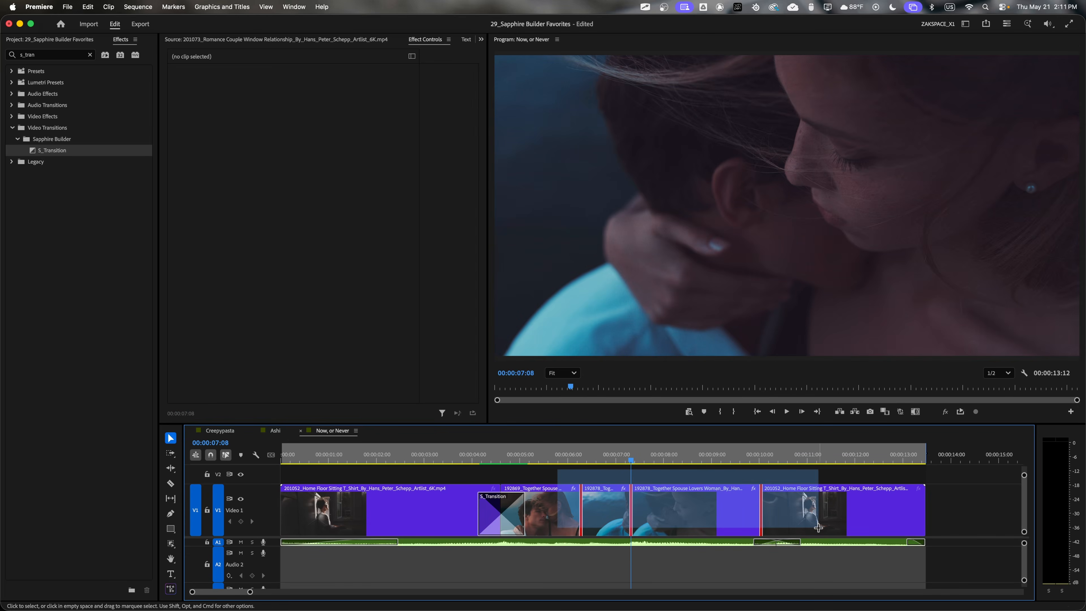
pyautogui.press('super+d')
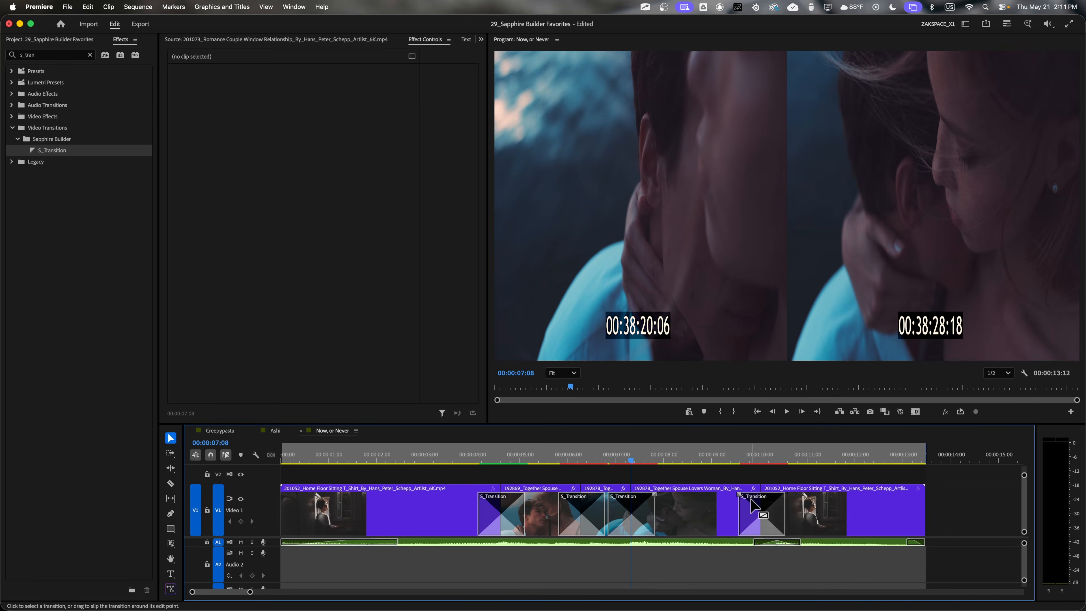